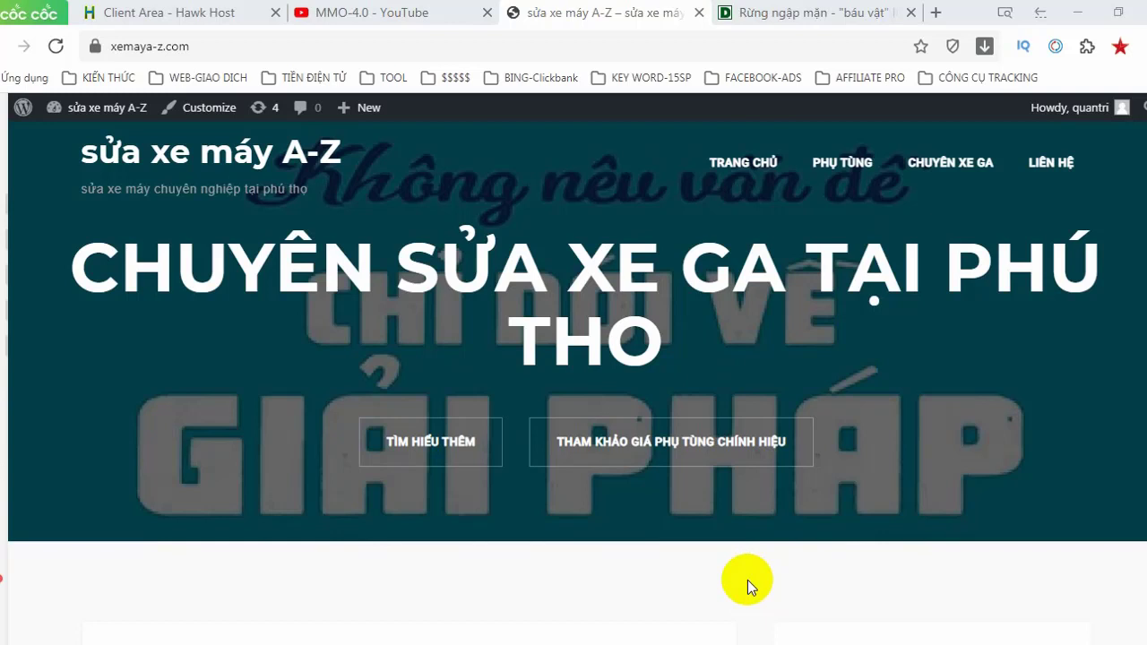
Review the VIDEO 5 and VIDEO 6 branches of the website mind map in Mindjet MindManager, and return to the browser.
click(183, 644)
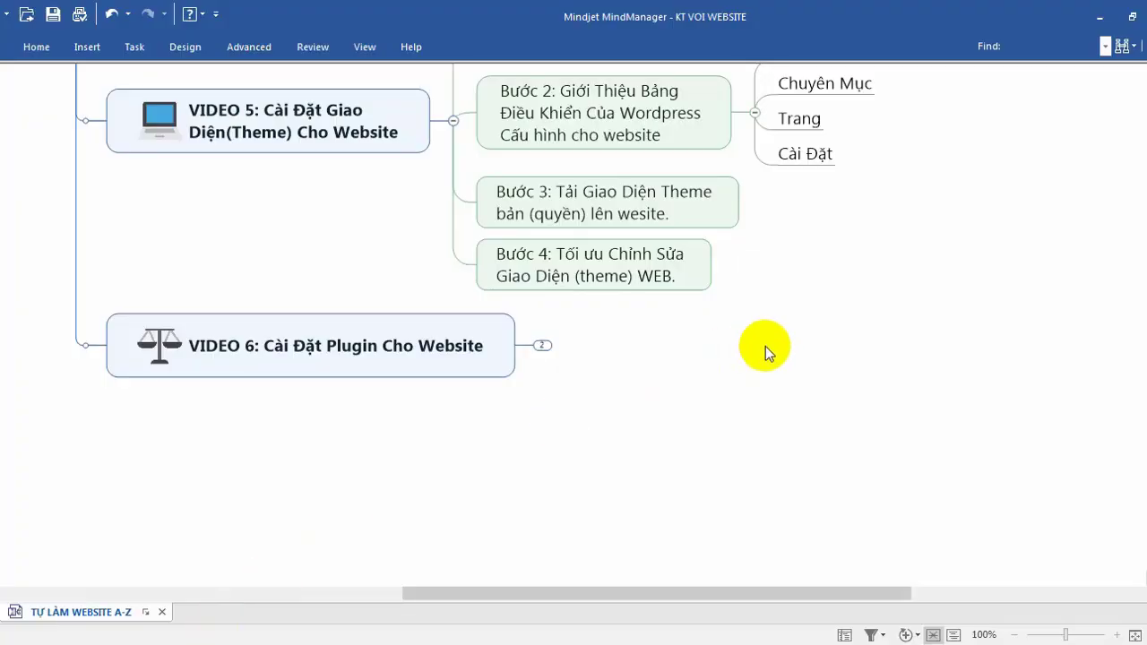
scroll(765, 345, up, 2)
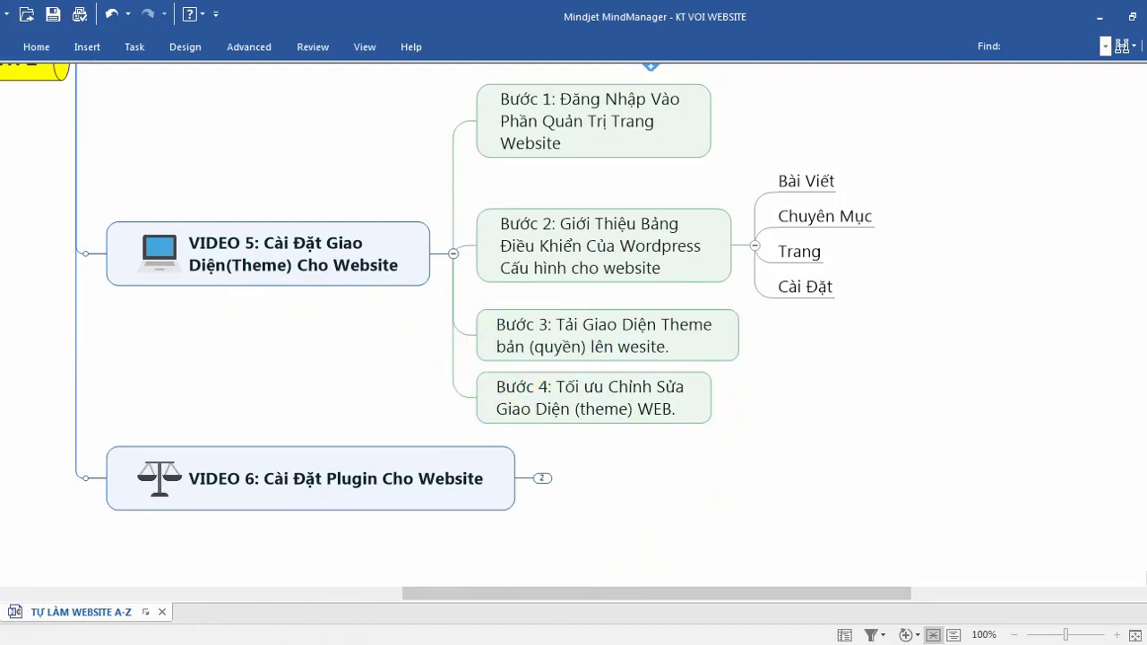
key(alt+Tab)
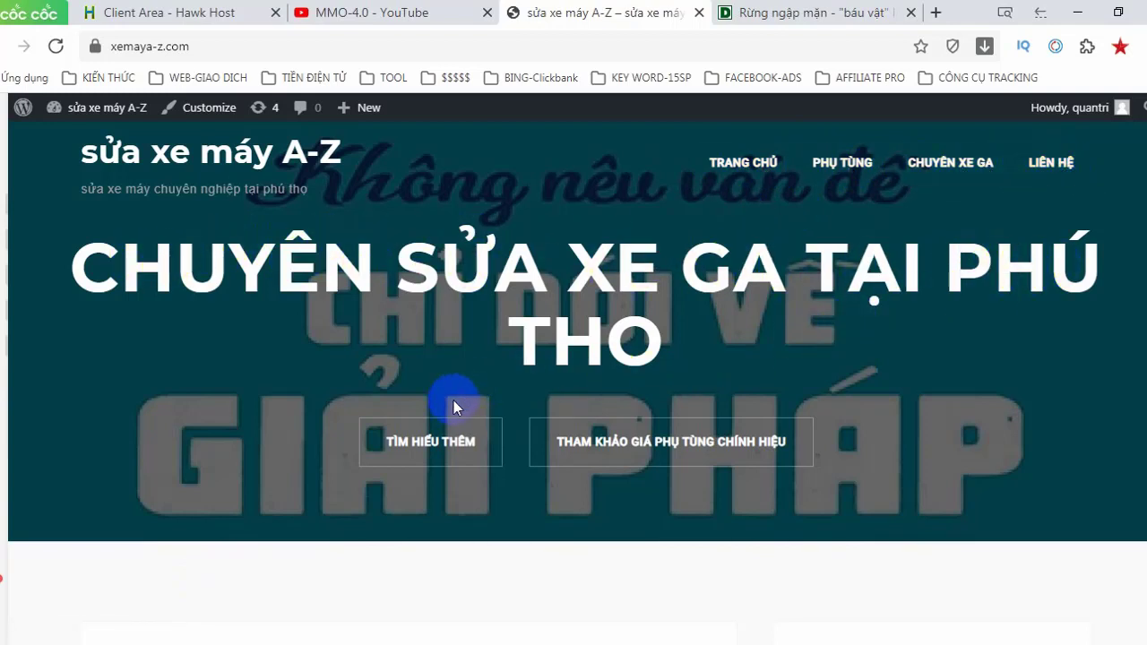
Look over the sửa xe máy A-Z homepage from its banner down to the footer.
click(745, 440)
scroll(787, 443, down, 5)
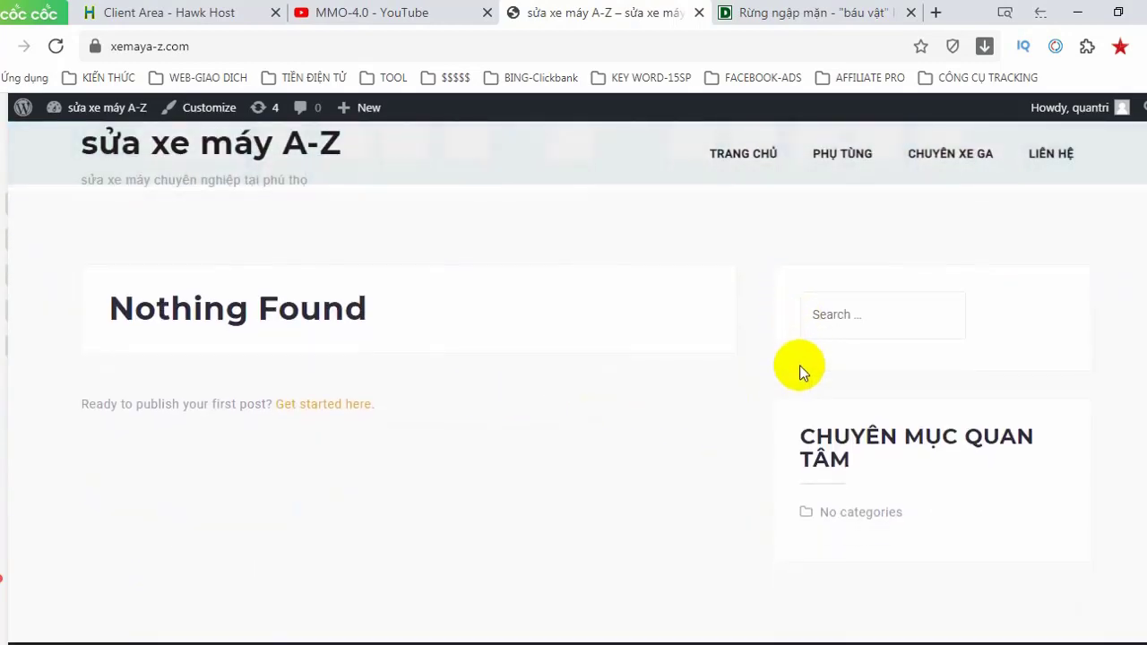
scroll(799, 385, down, 2)
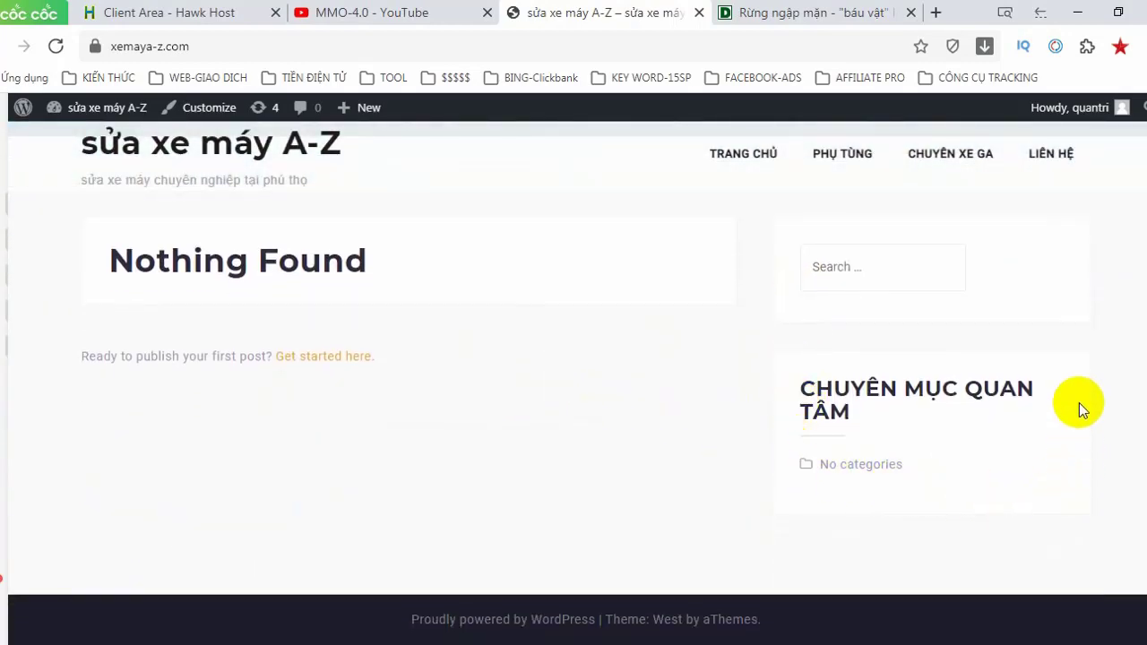
scroll(1078, 402, up, 4)
scroll(743, 404, up, 1)
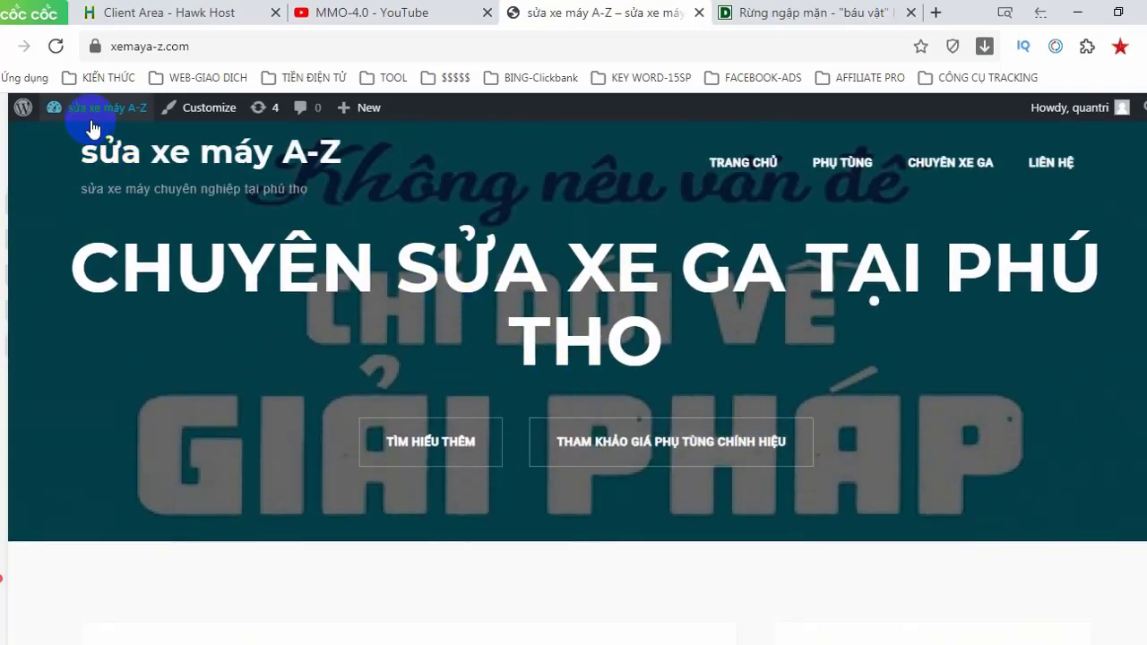
Open the WordPress dashboard of sửa xe máy A-Z and show the Plugins submenu options.
mouse_move(98, 119)
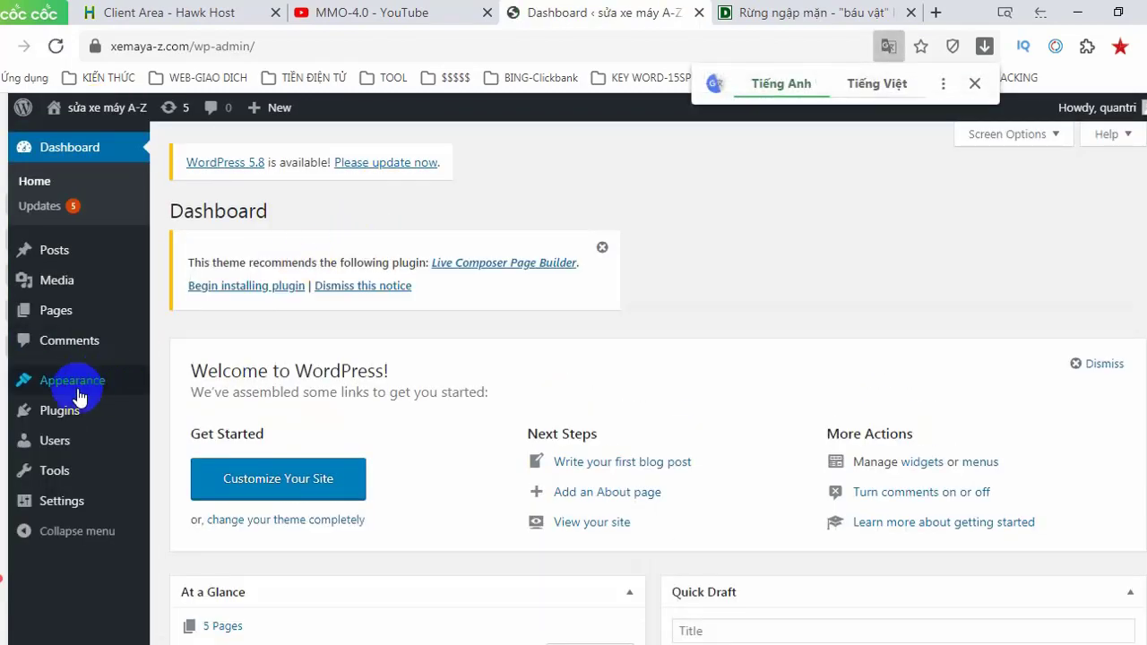
mouse_move(54, 414)
mouse_move(85, 381)
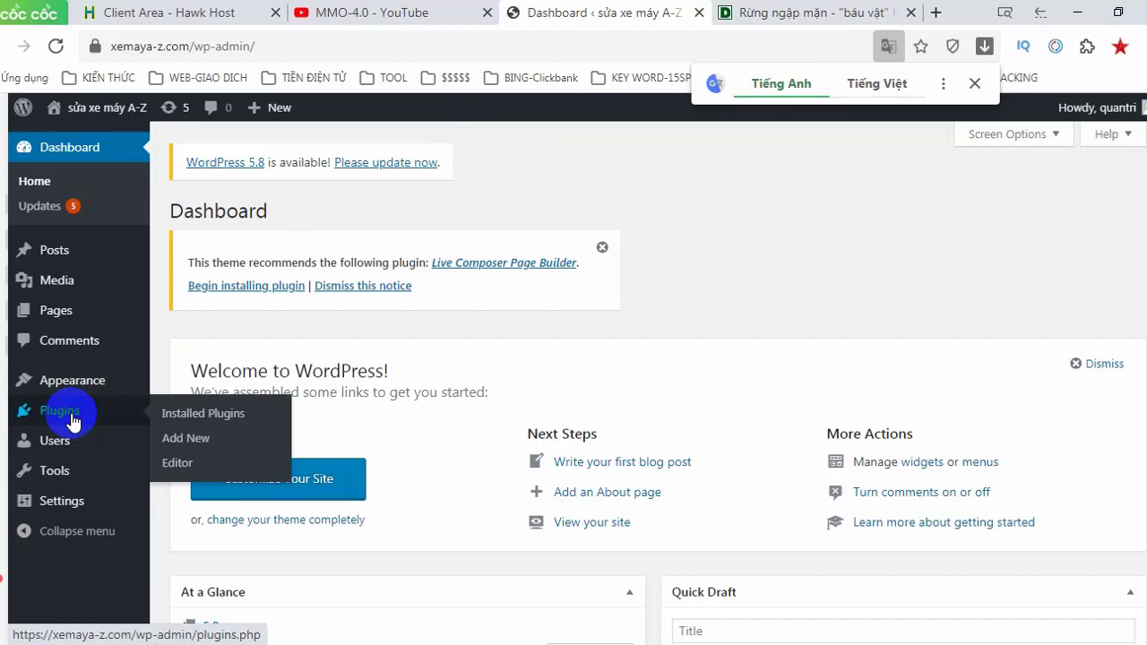
click(776, 18)
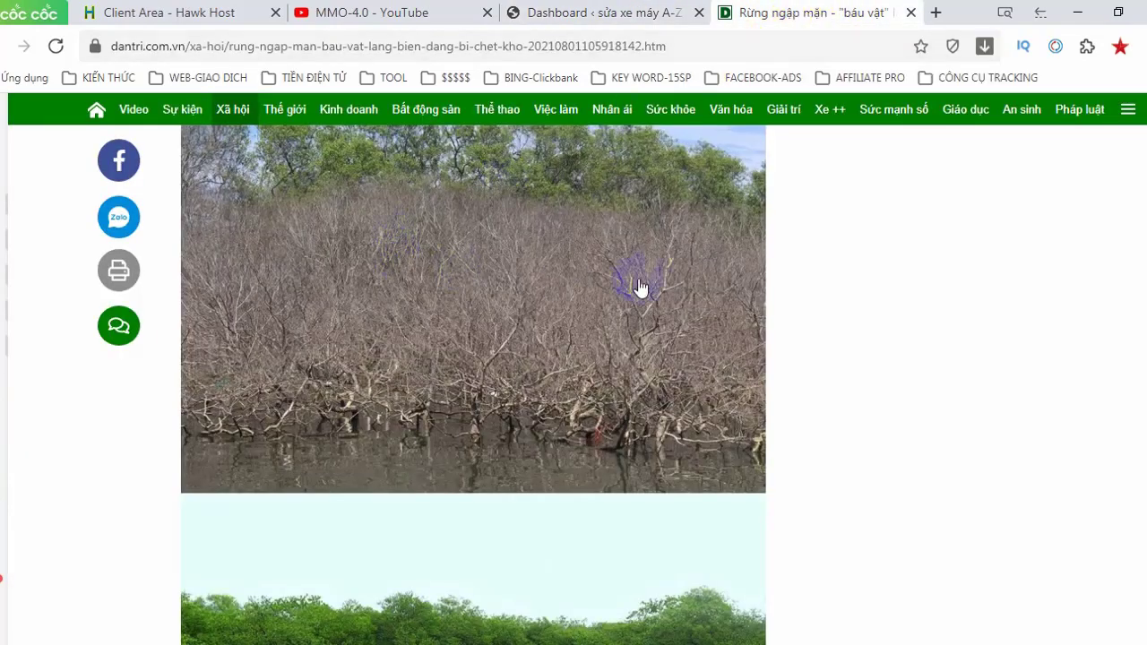
scroll(663, 287, up, 2)
click(606, 13)
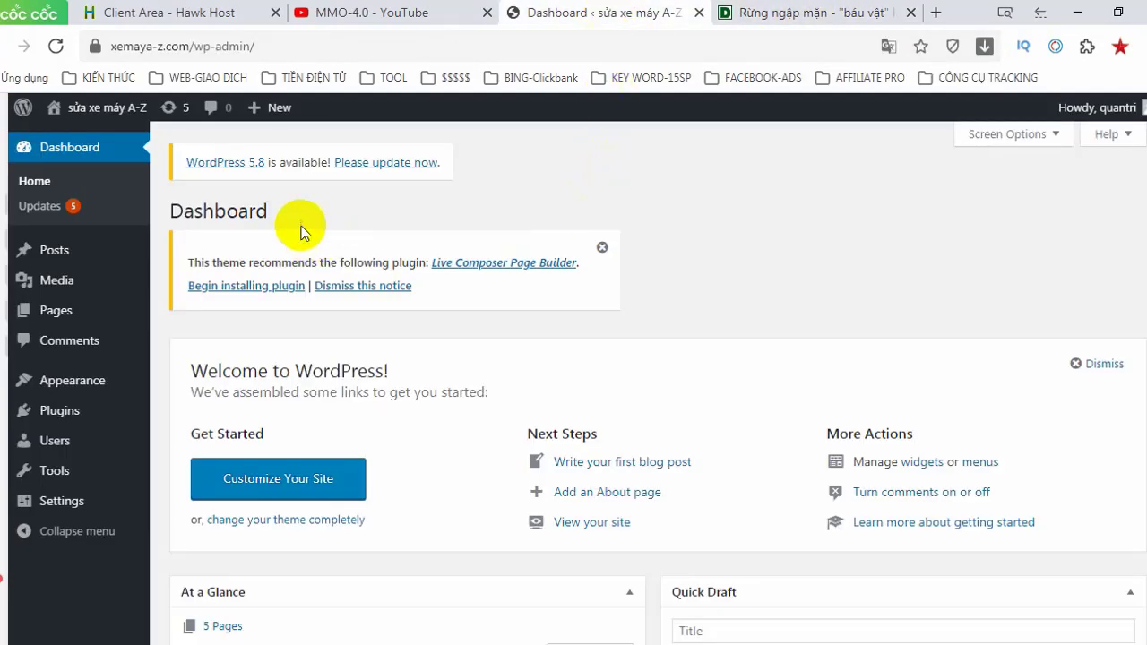
Go back from the dashboard to the live sửa xe máy A-Z site and examine its homepage content area.
click(86, 142)
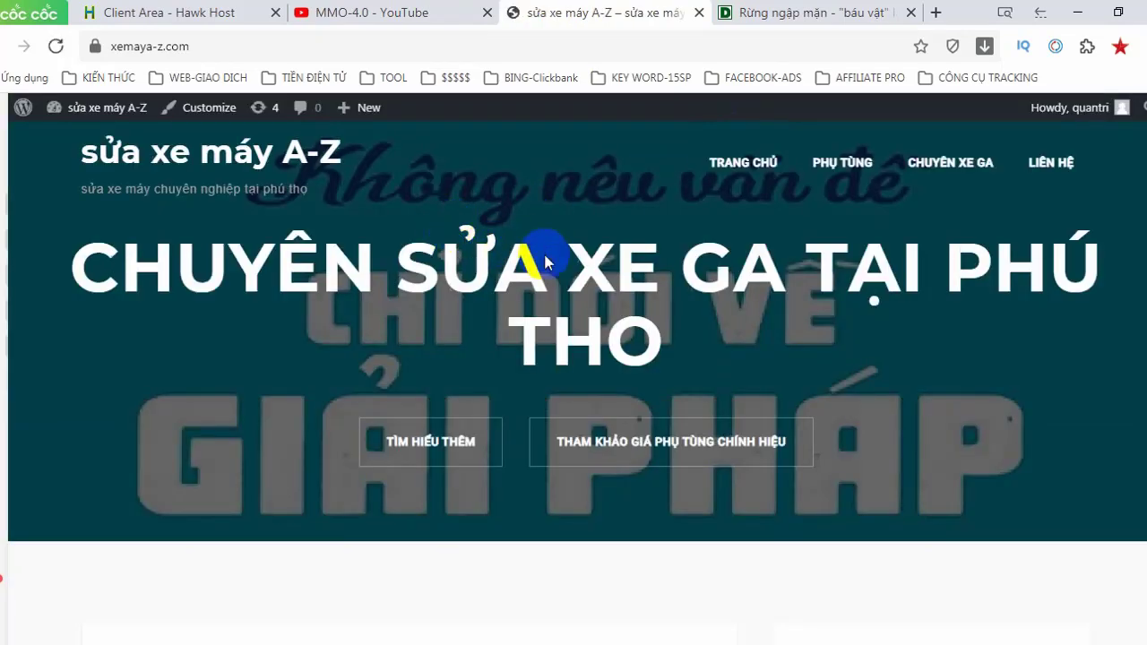
scroll(546, 353, down, 2)
scroll(569, 395, down, 2)
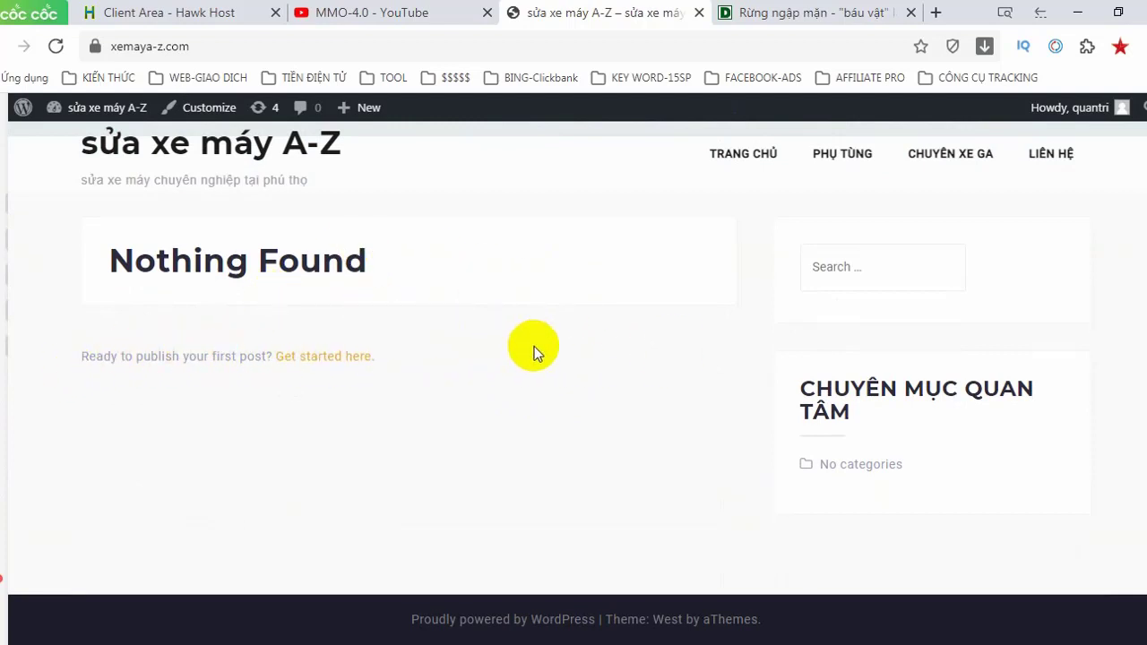
scroll(534, 345, up, 2)
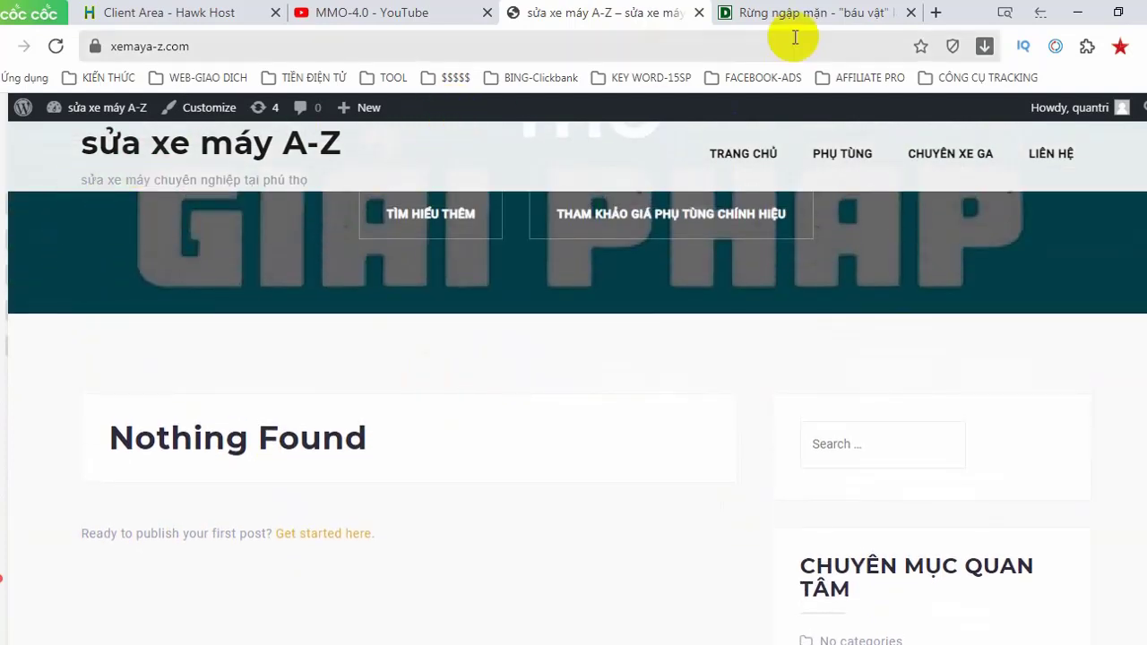
Open the website bimatkiemtiena-z.com in a new browser tab.
click(936, 12)
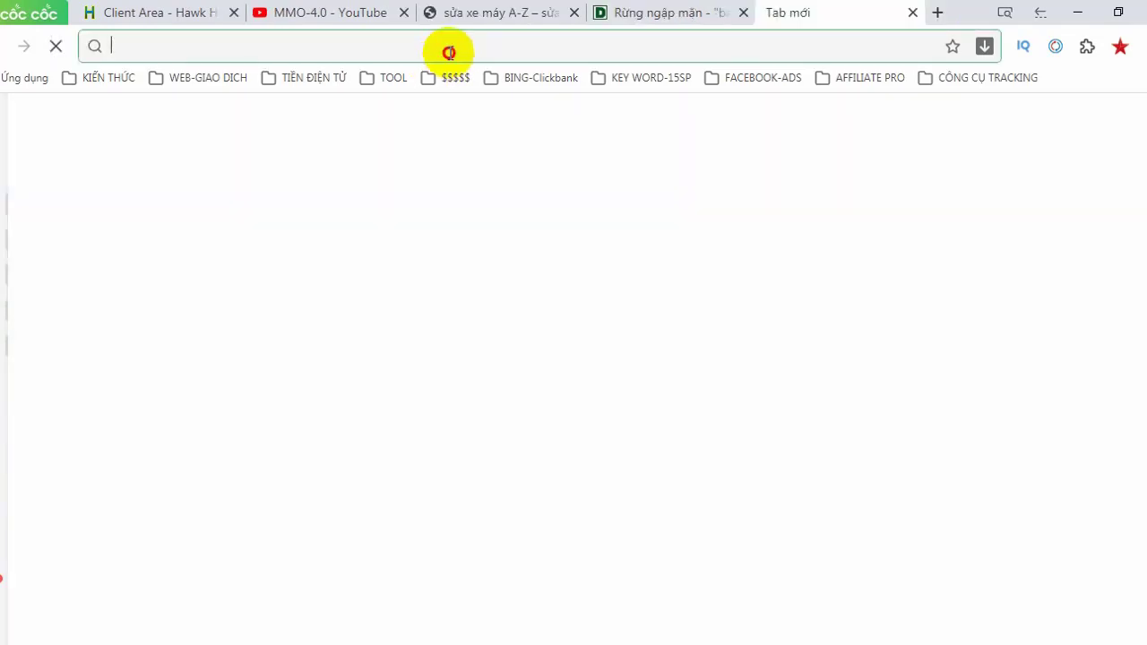
text(bimatkiemtiena-z.com)
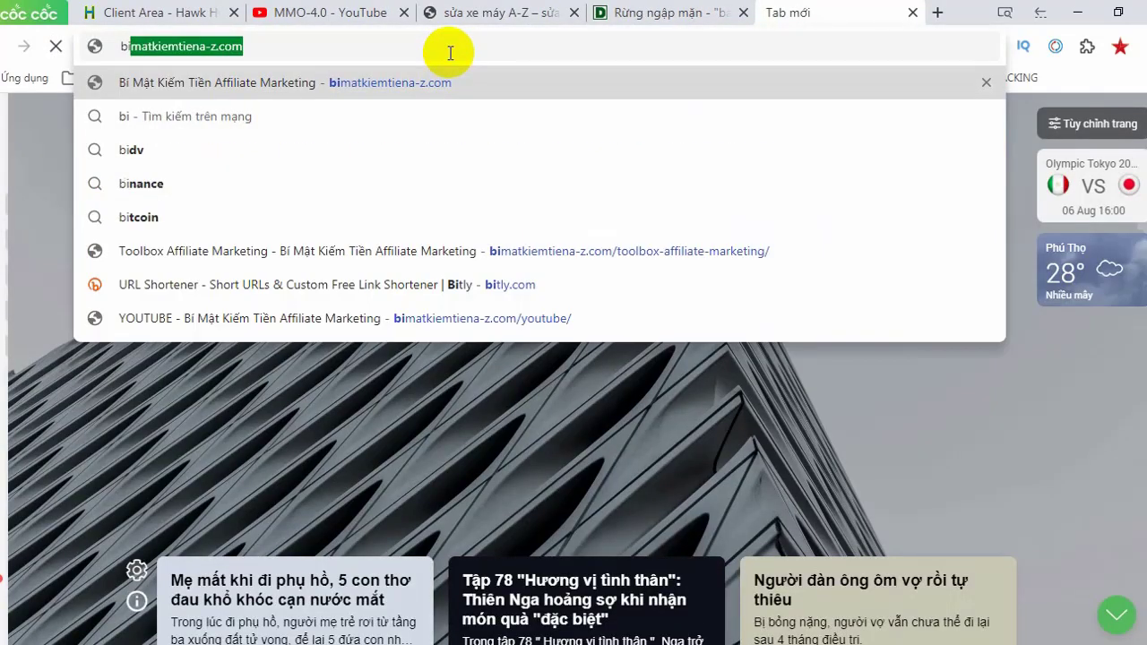
key(Return)
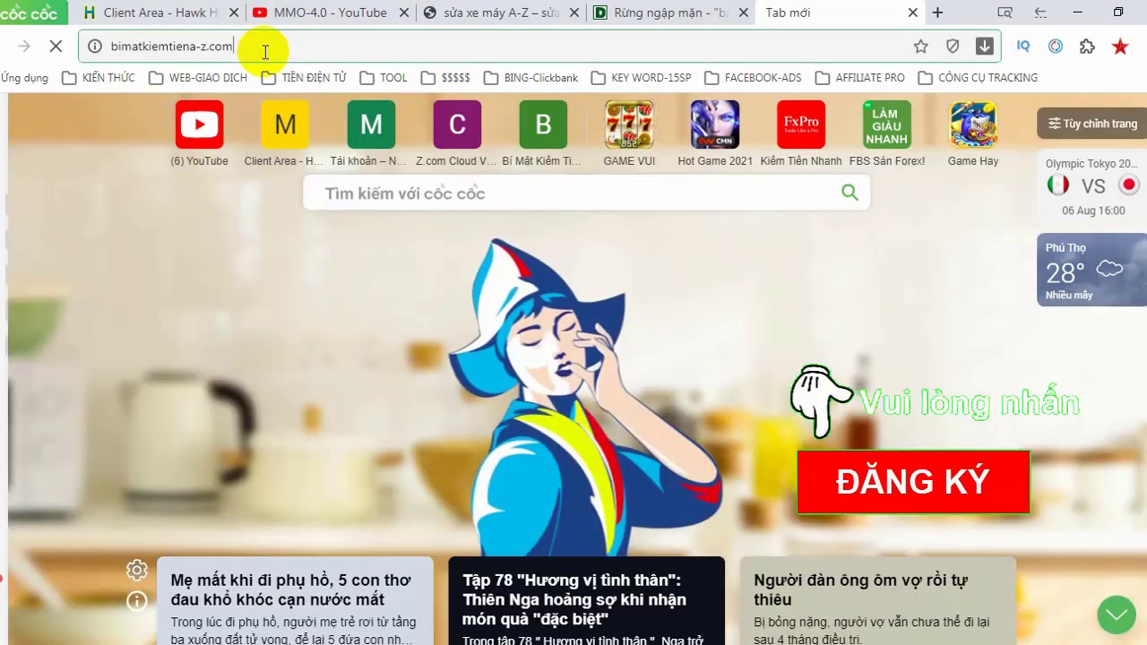
click(266, 50)
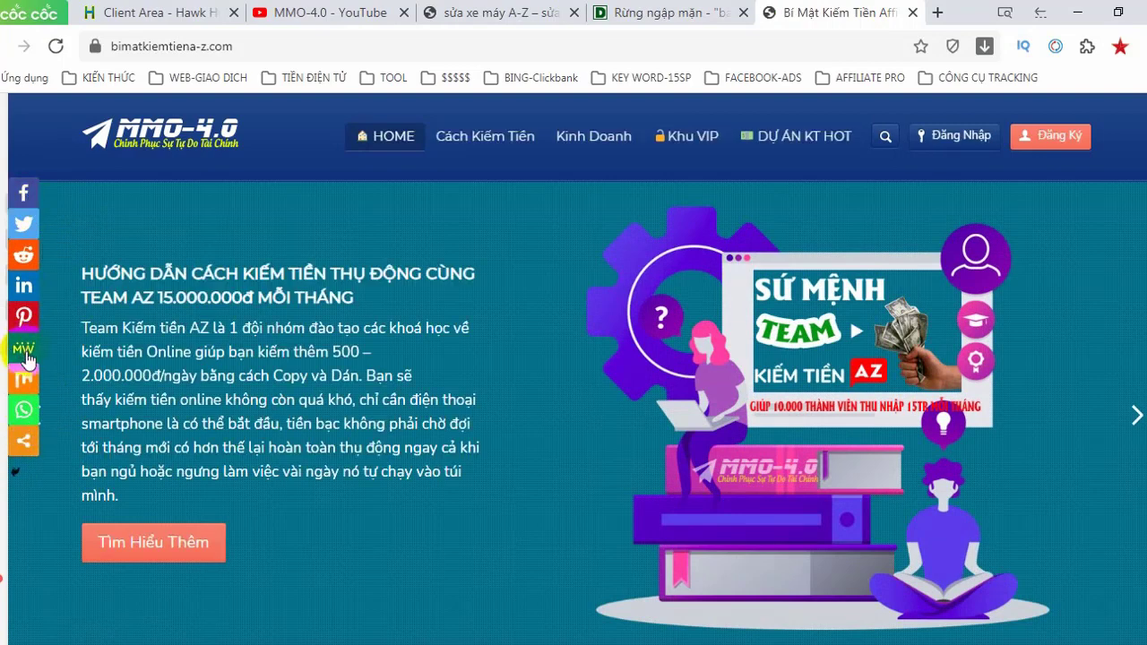
Examine the floating social share bar along the page, opening its Facebook share window and closing it again.
scroll(27, 228, down, 5)
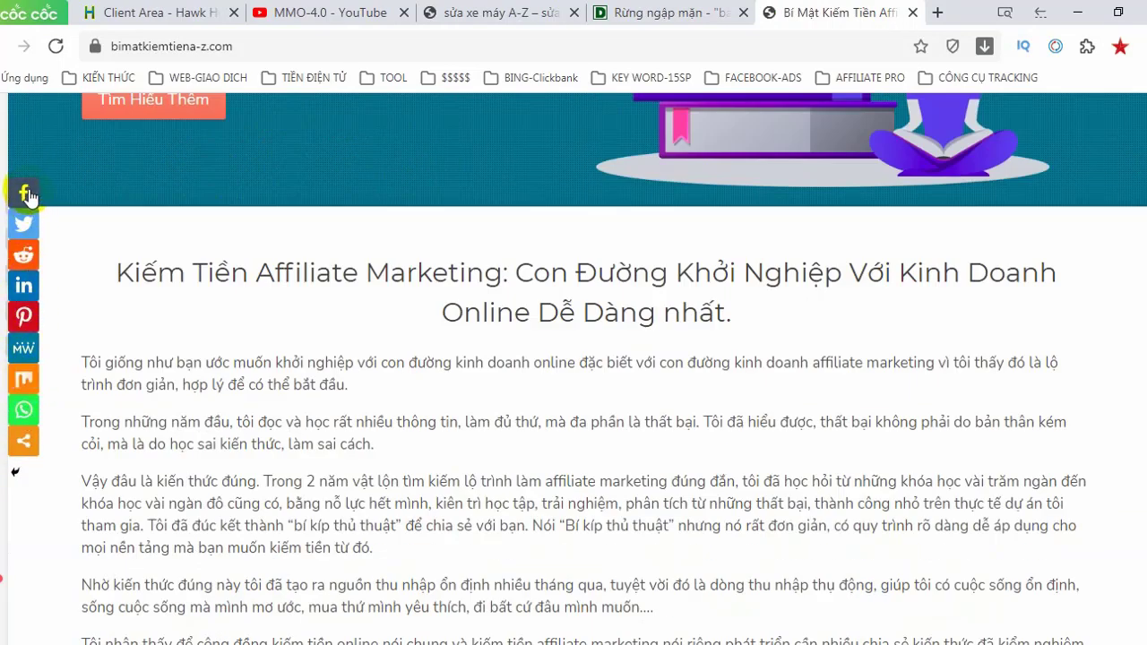
scroll(27, 196, down, 2)
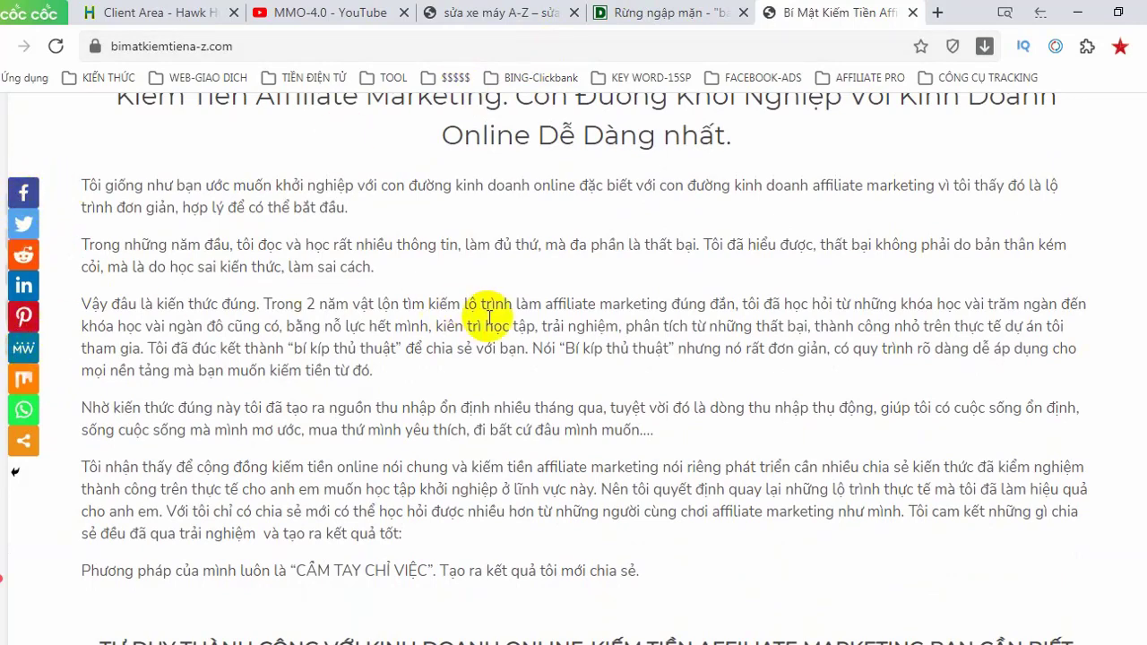
scroll(489, 315, down, 6)
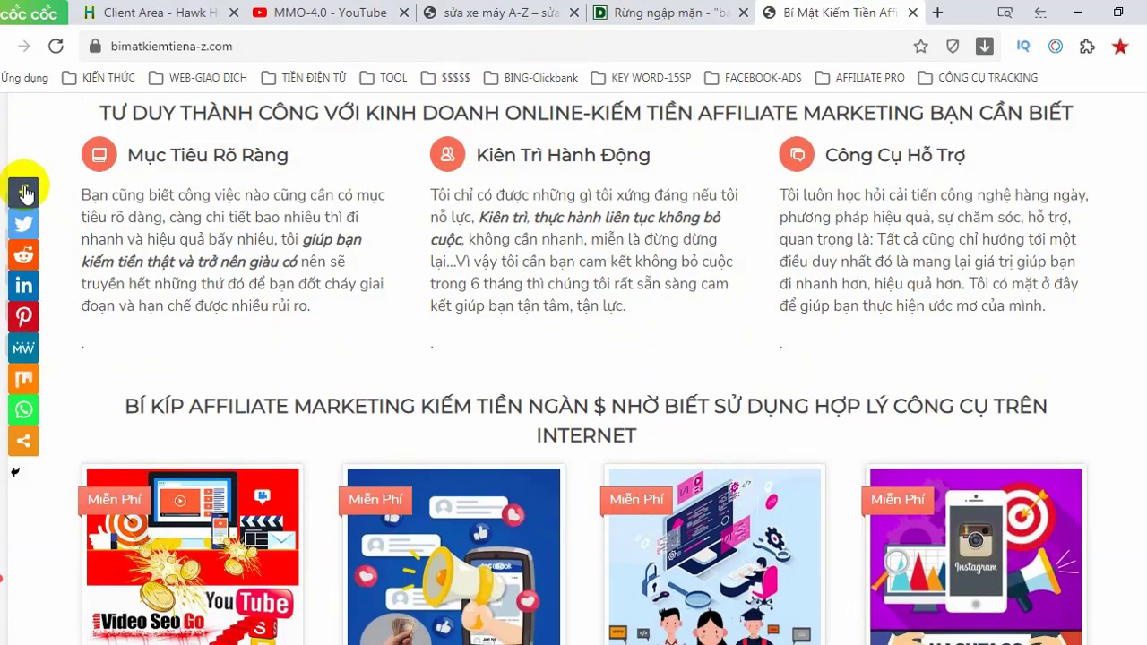
click(24, 192)
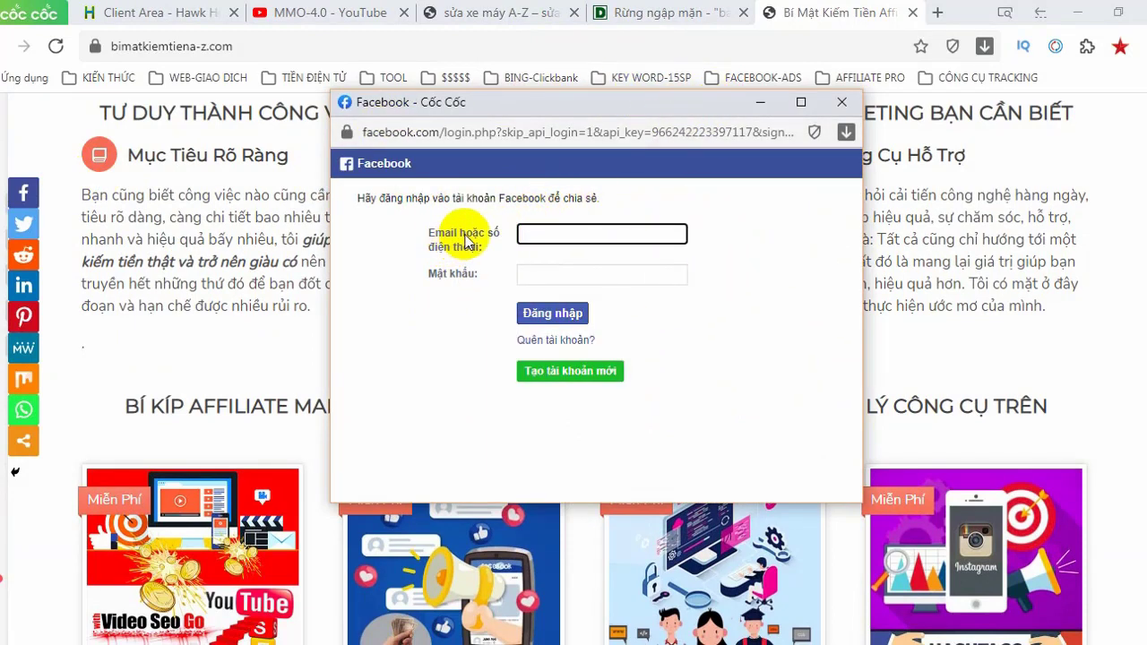
click(842, 103)
Copy the two paragraphs starting with "Theo người dân địa phương" from the Dân trí mangrove forest article.
click(685, 13)
scroll(416, 231, up, 10)
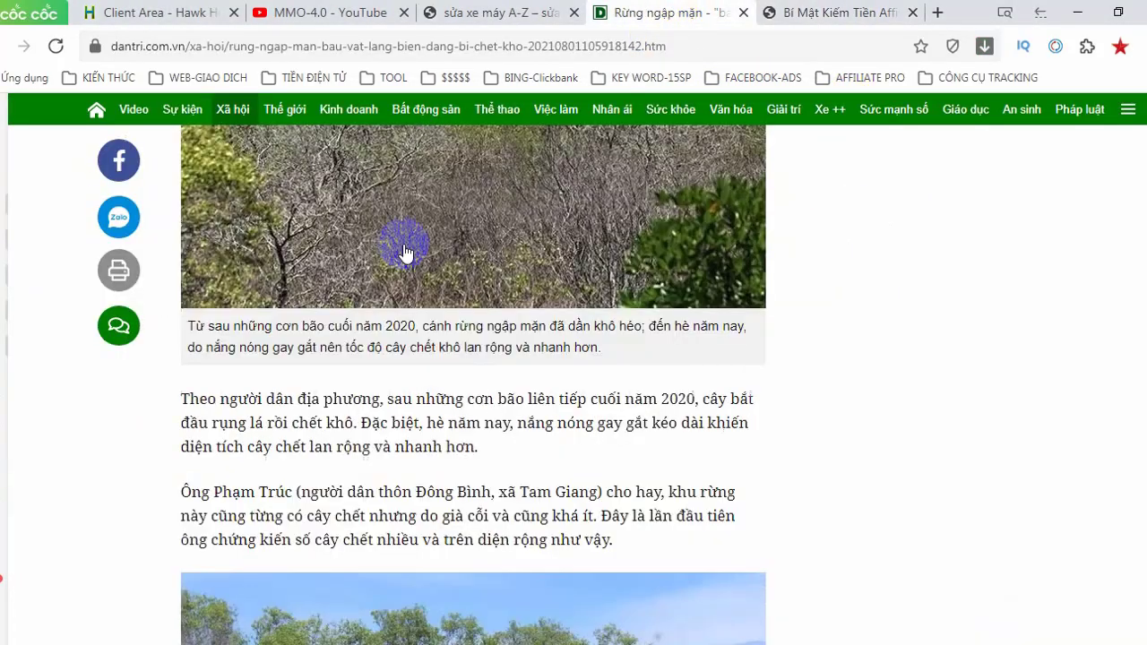
scroll(416, 231, up, 6)
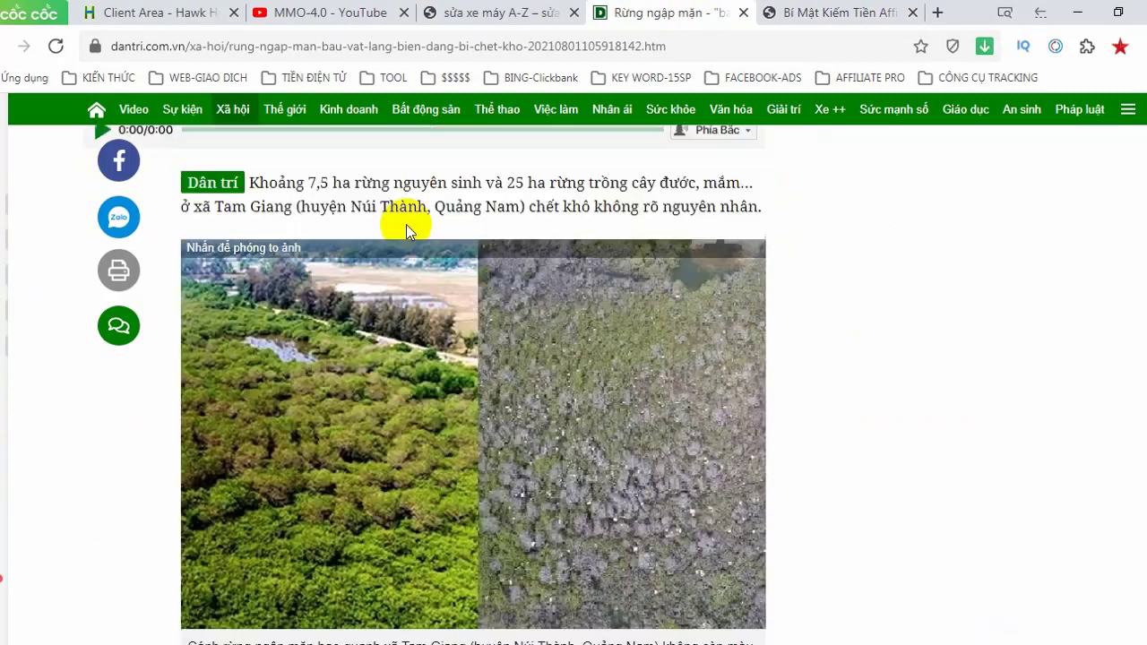
scroll(406, 224, down, 9)
scroll(392, 217, down, 6)
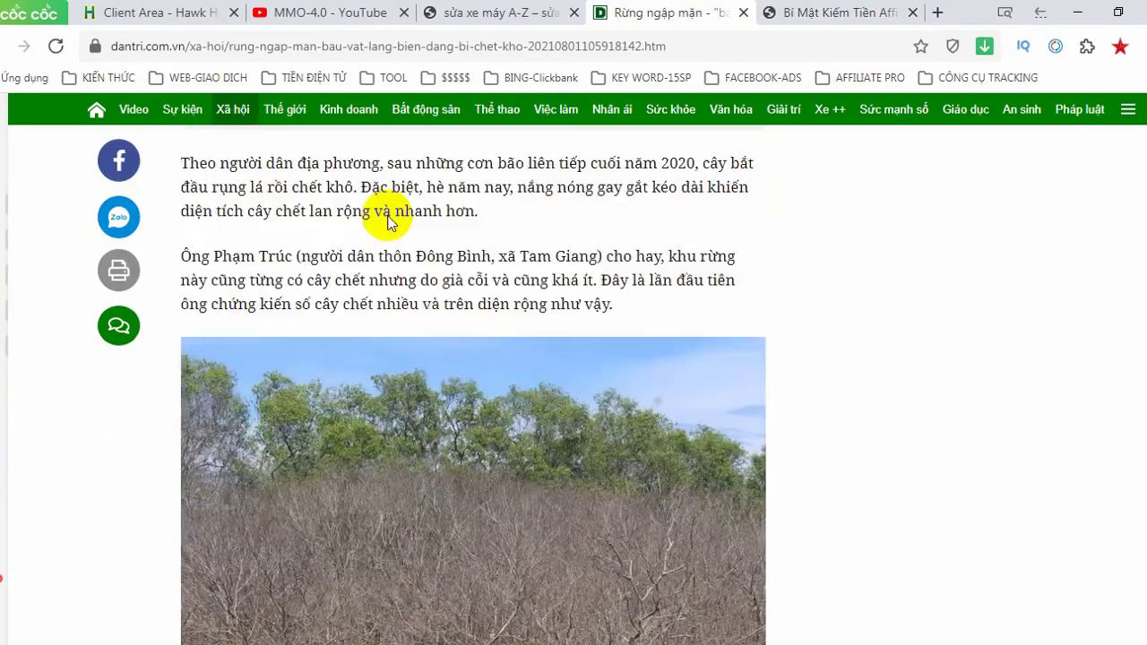
scroll(426, 209, up, 2)
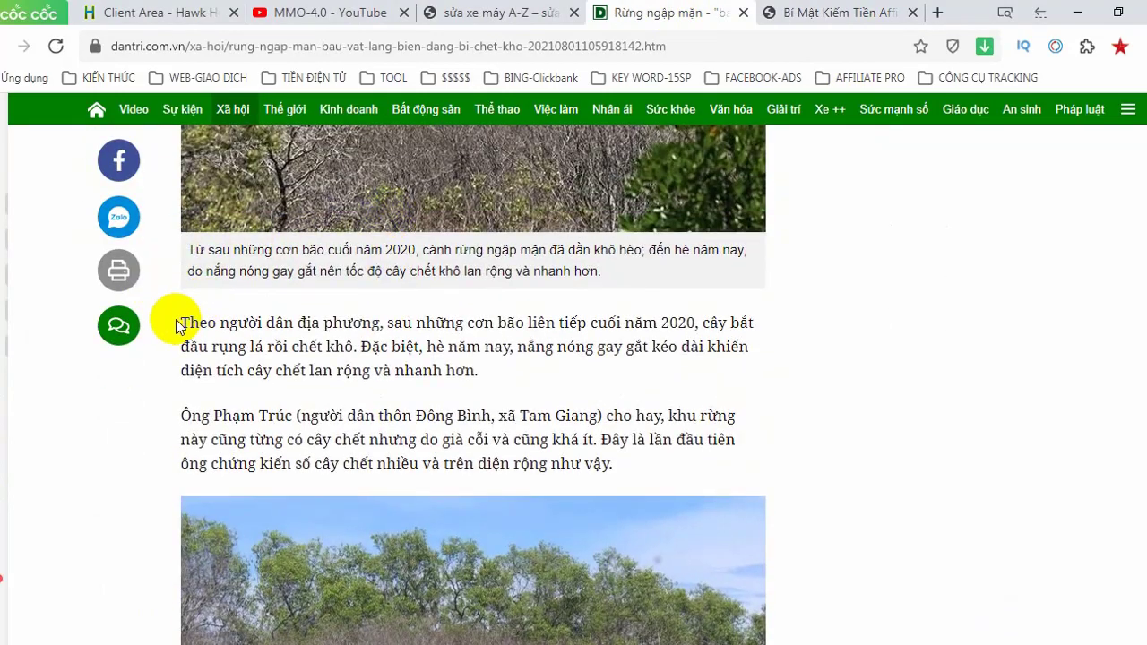
drag(182, 320, 639, 466)
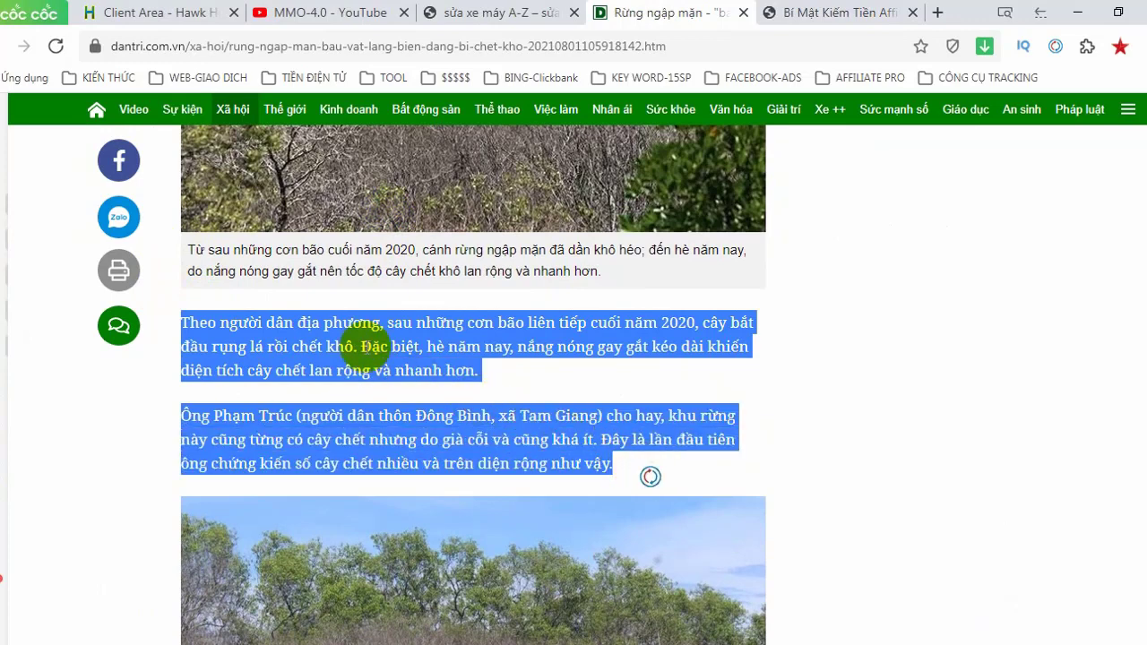
right_click(364, 341)
click(407, 357)
Start a new post on the sửa xe máy A-Z site from the WordPress list of all posts.
click(488, 12)
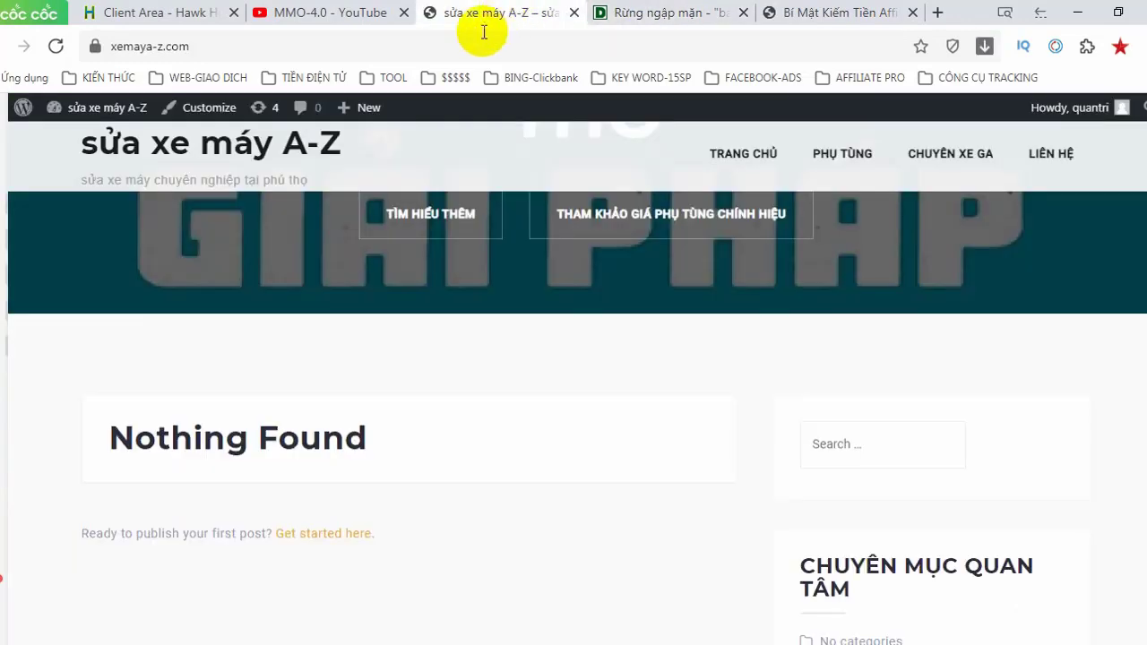
mouse_move(98, 107)
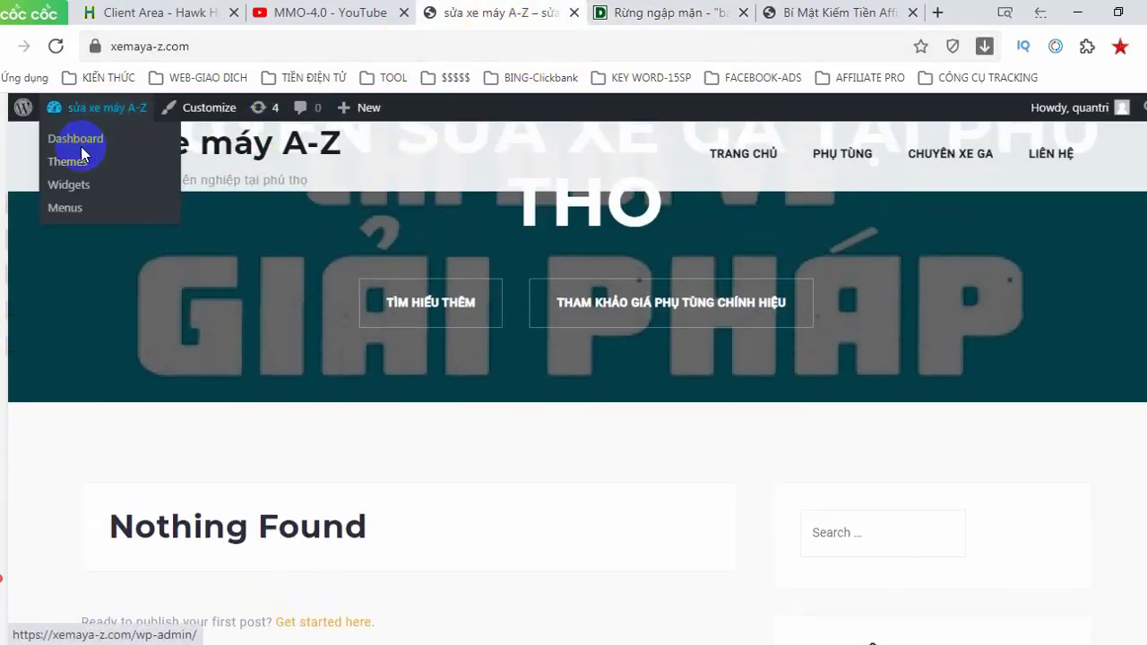
click(89, 144)
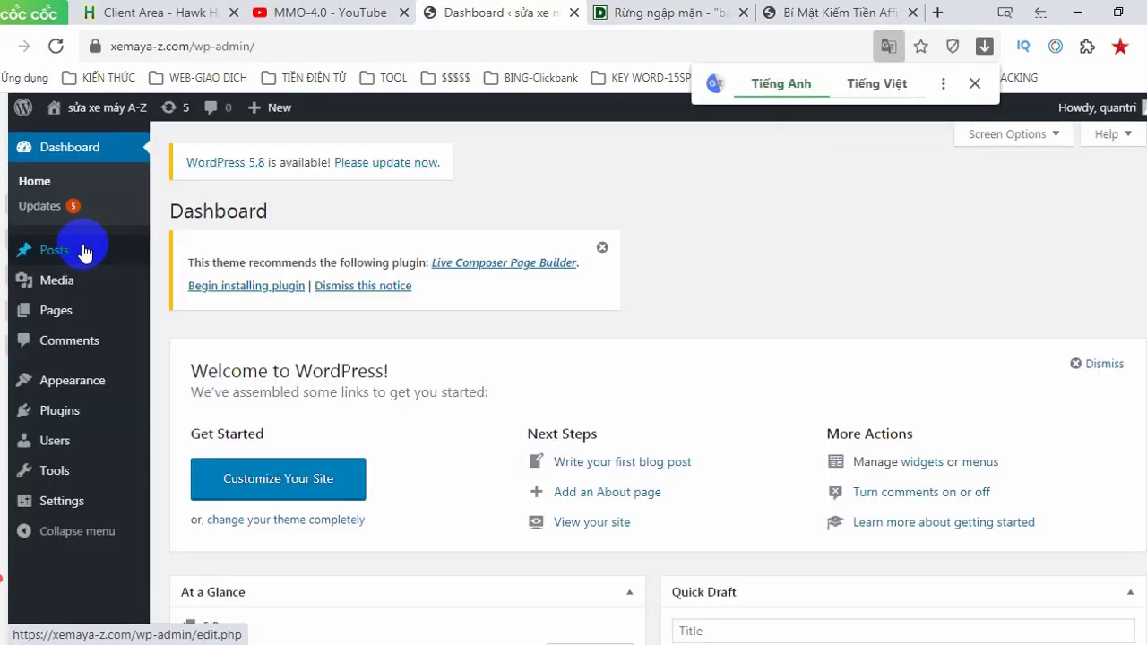
mouse_move(74, 250)
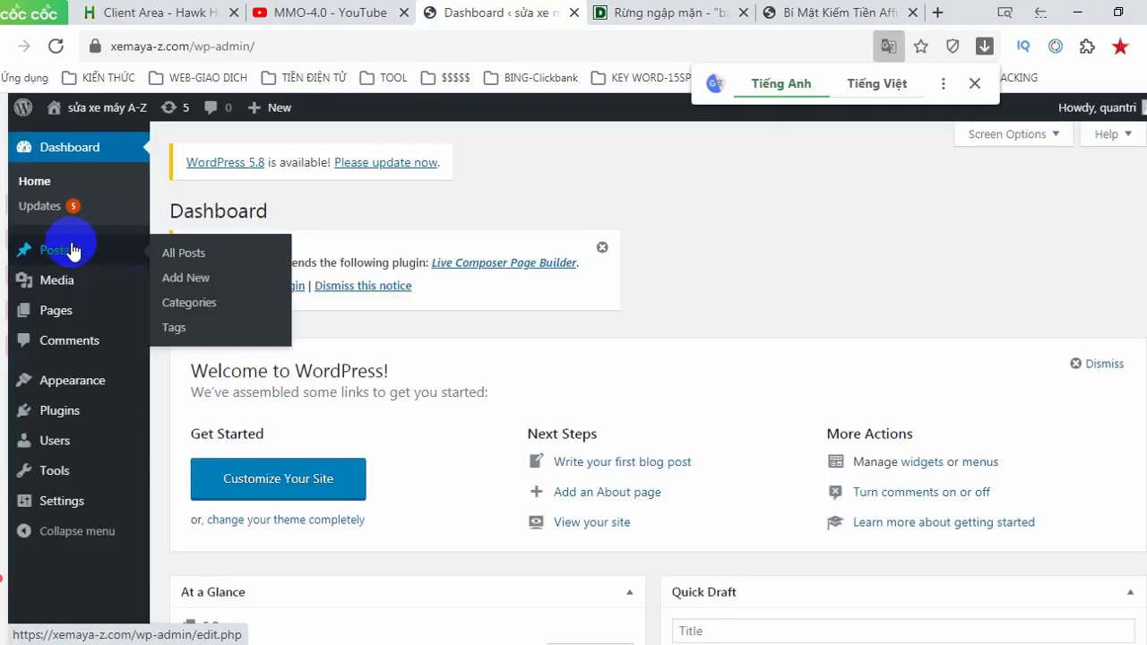
click(185, 254)
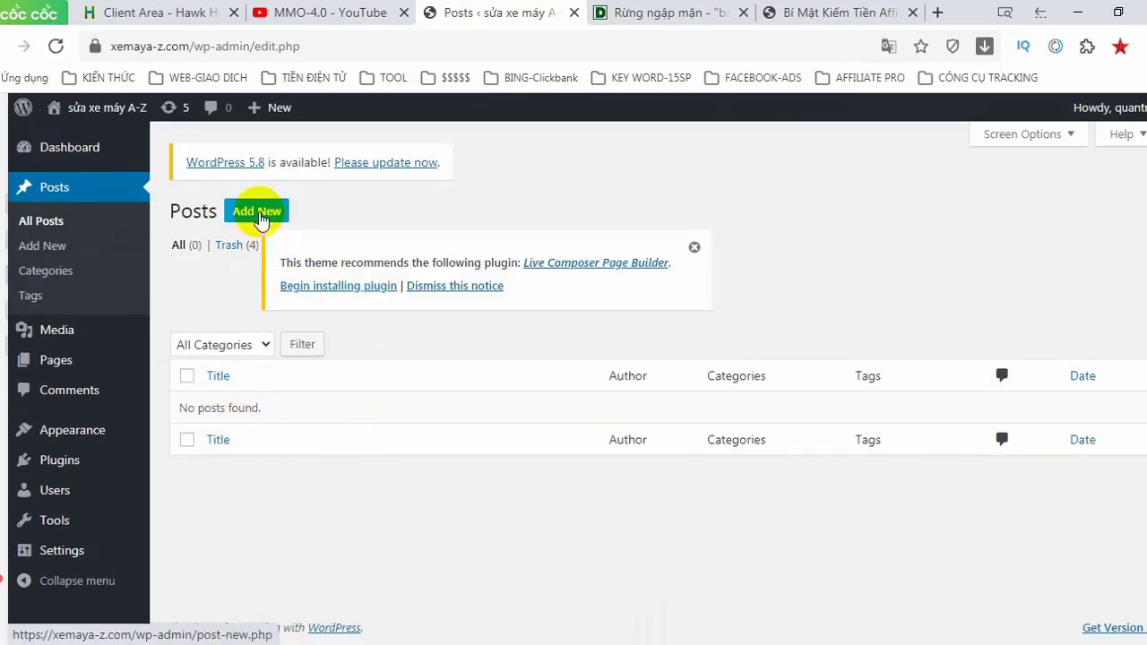
click(258, 213)
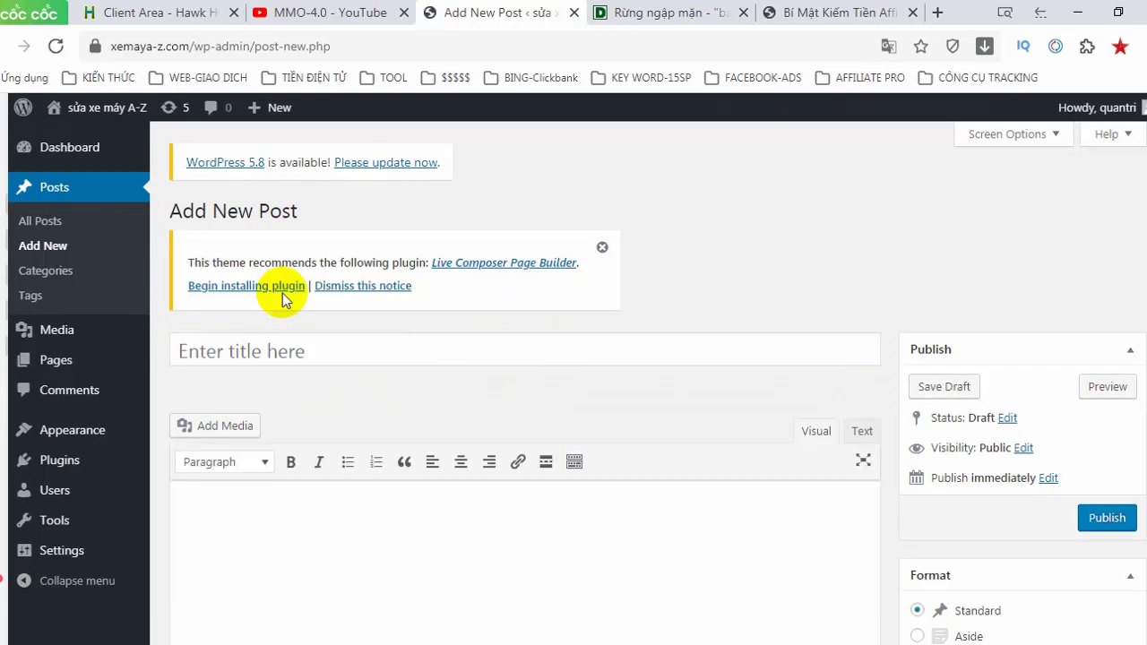
Title the new post "demo" and paste the two copied article paragraphs into its body.
click(238, 352)
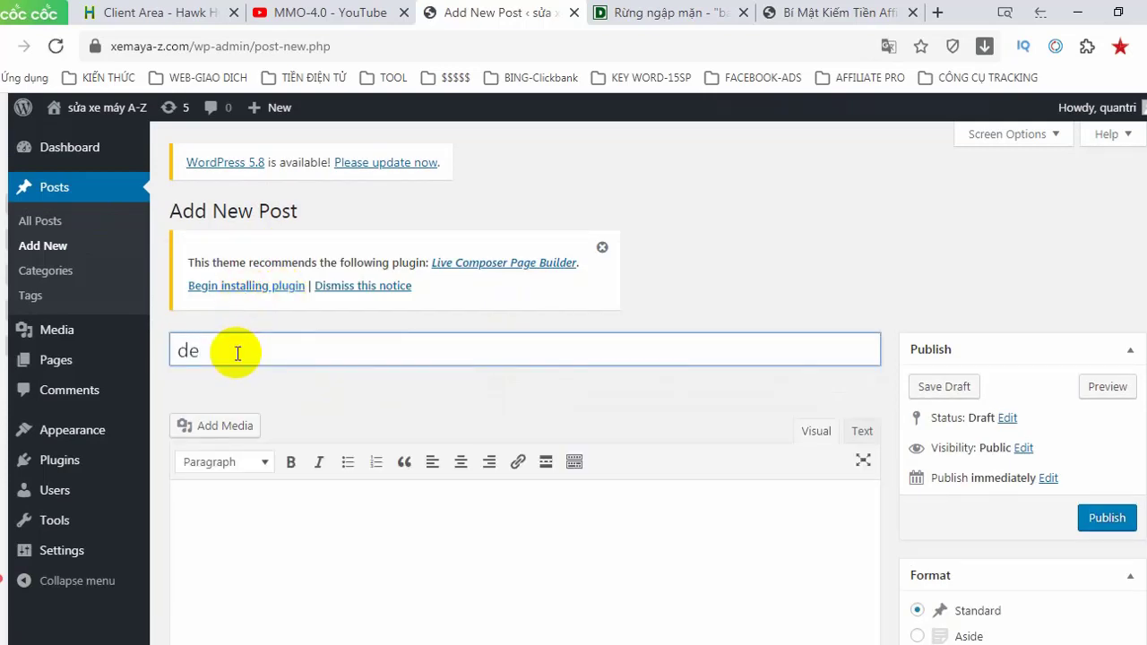
click(213, 506)
right_click(212, 508)
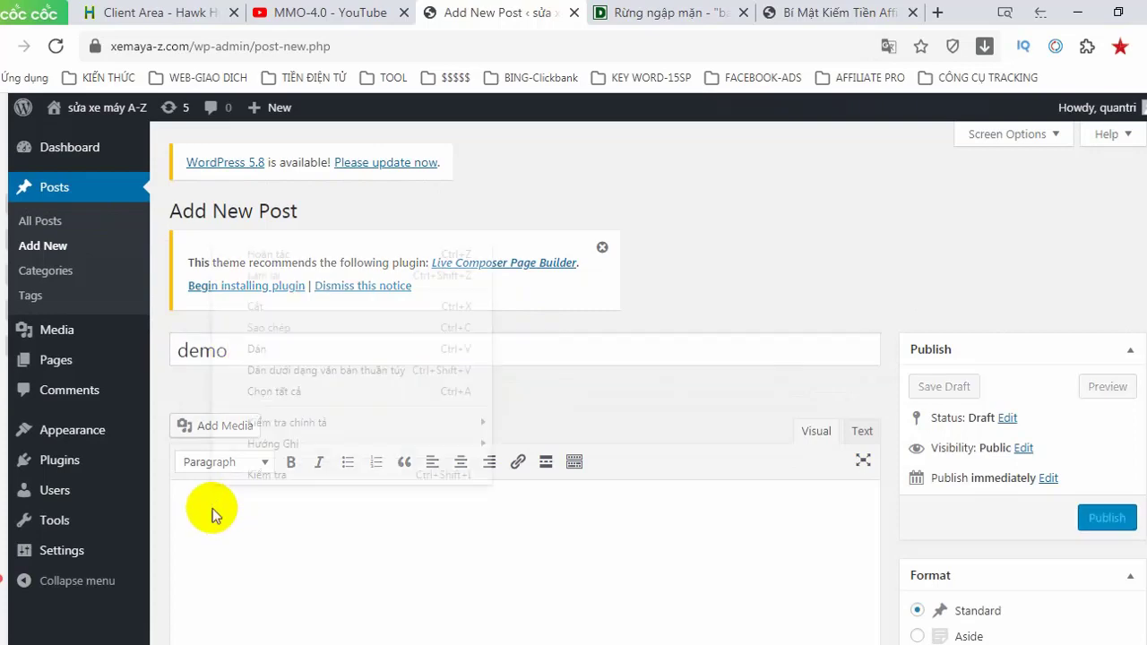
click(295, 346)
scroll(582, 462, down, 3)
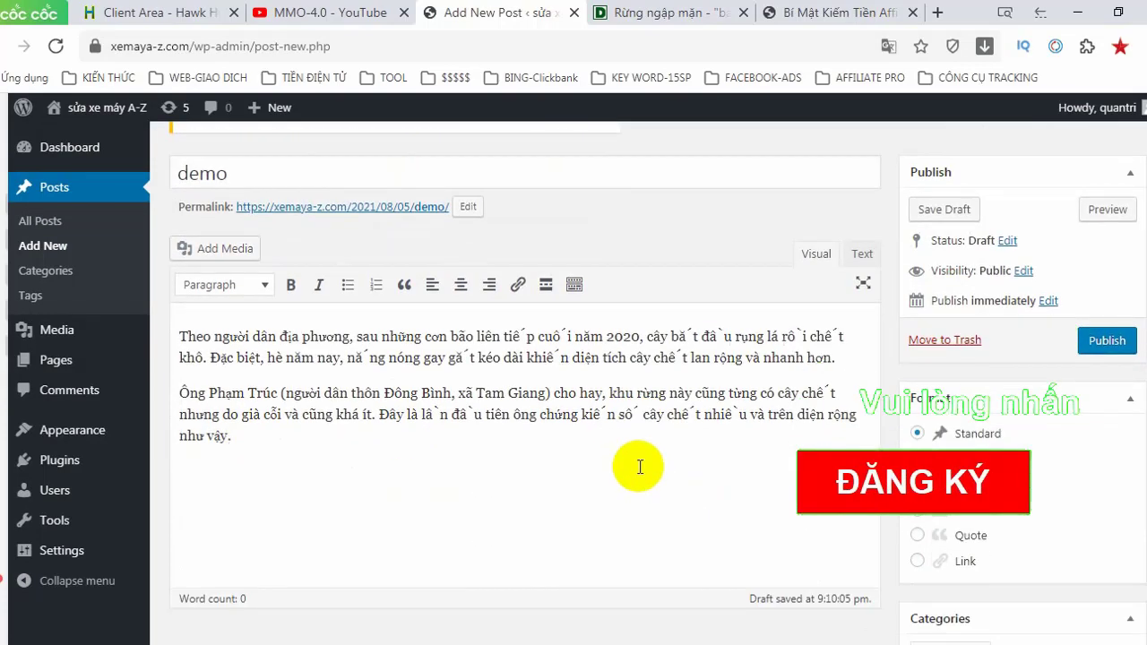
Save the mangrove forest photo from the Dân trí article to the Desktop as a JPEG named "anh".
scroll(878, 445, down, 7)
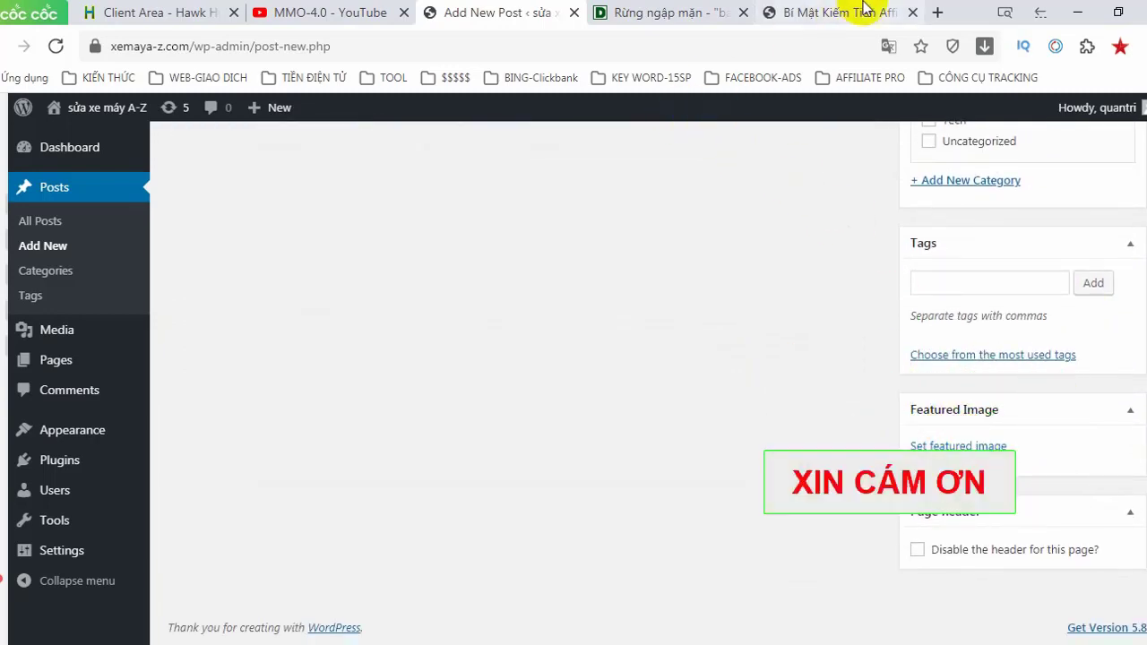
click(676, 13)
scroll(436, 297, down, 4)
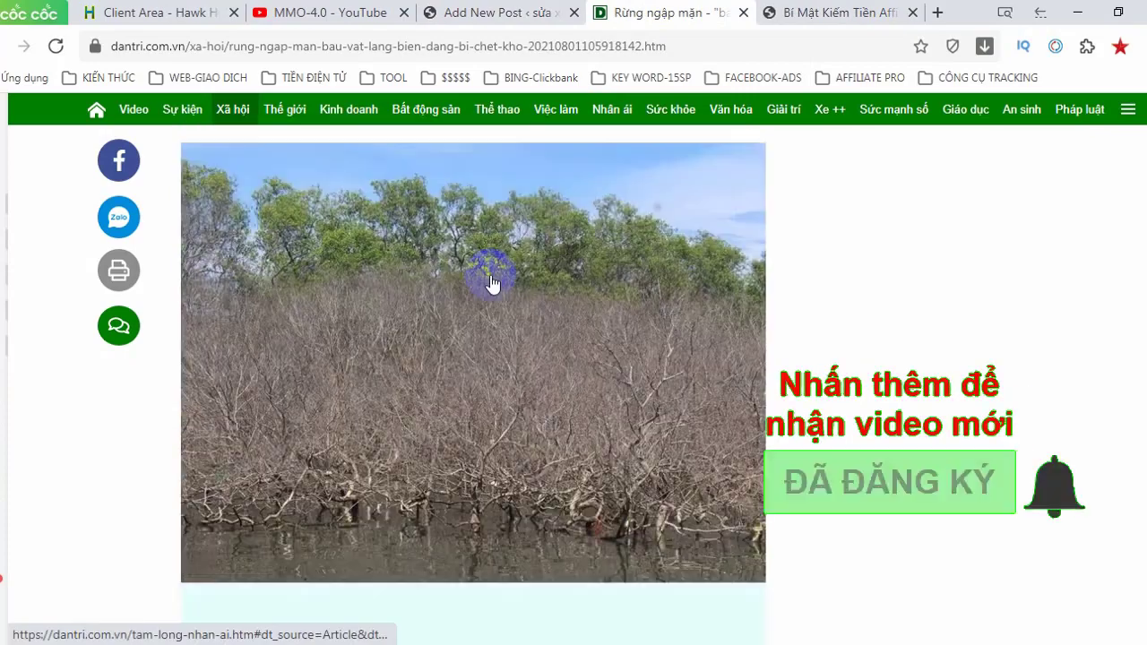
right_click(372, 301)
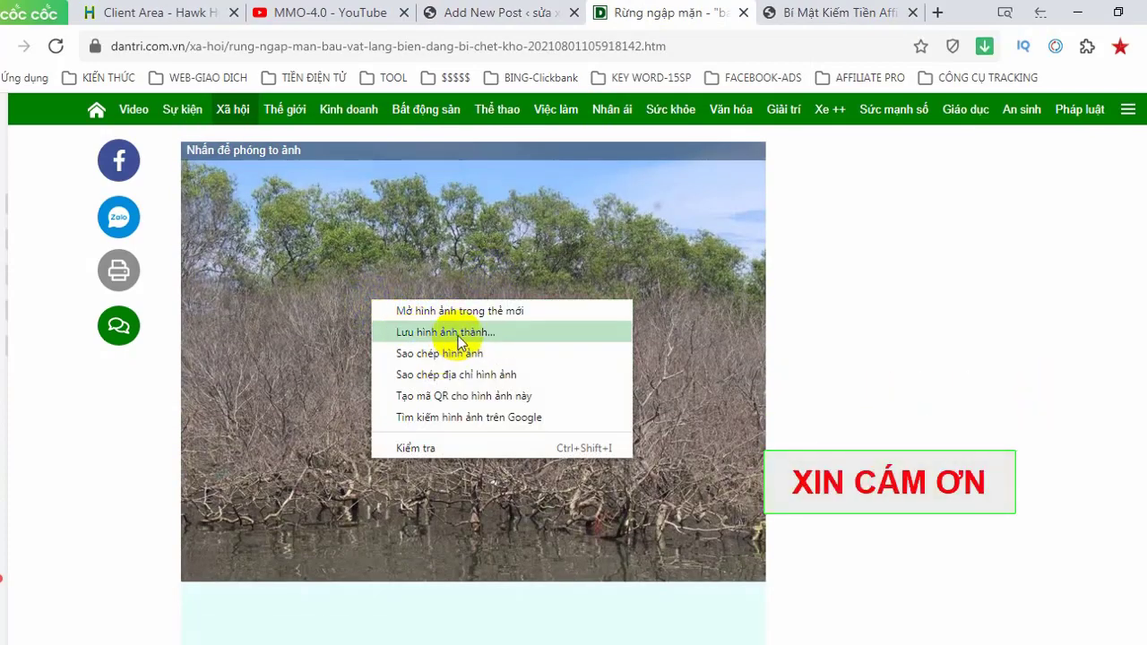
click(405, 331)
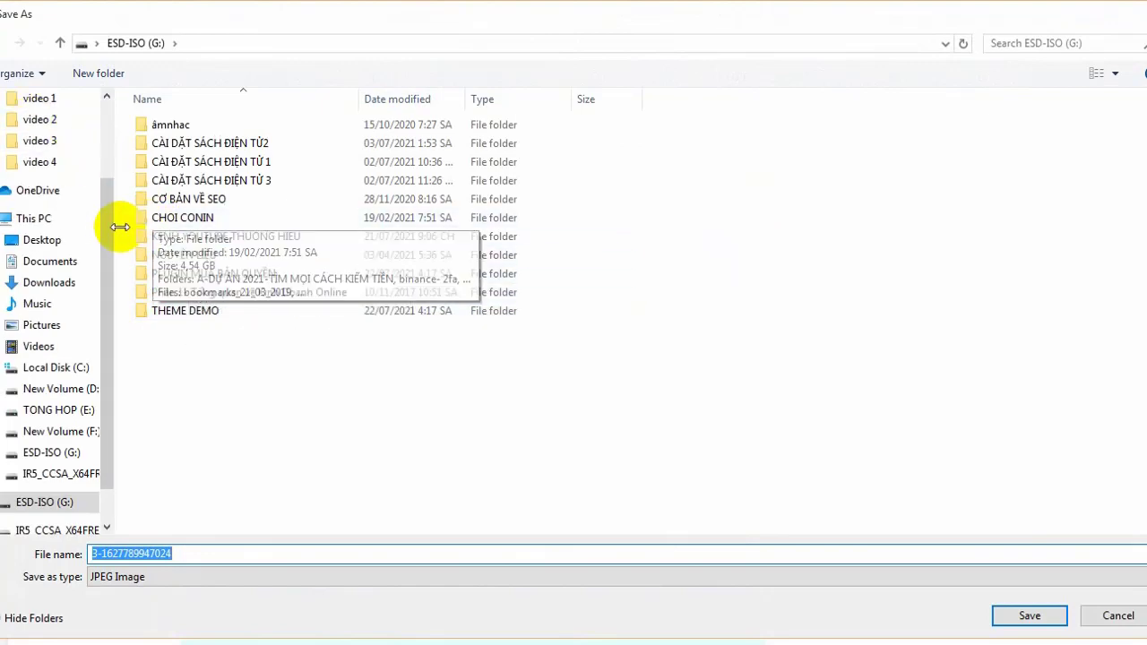
scroll(98, 179, up, 3)
click(49, 127)
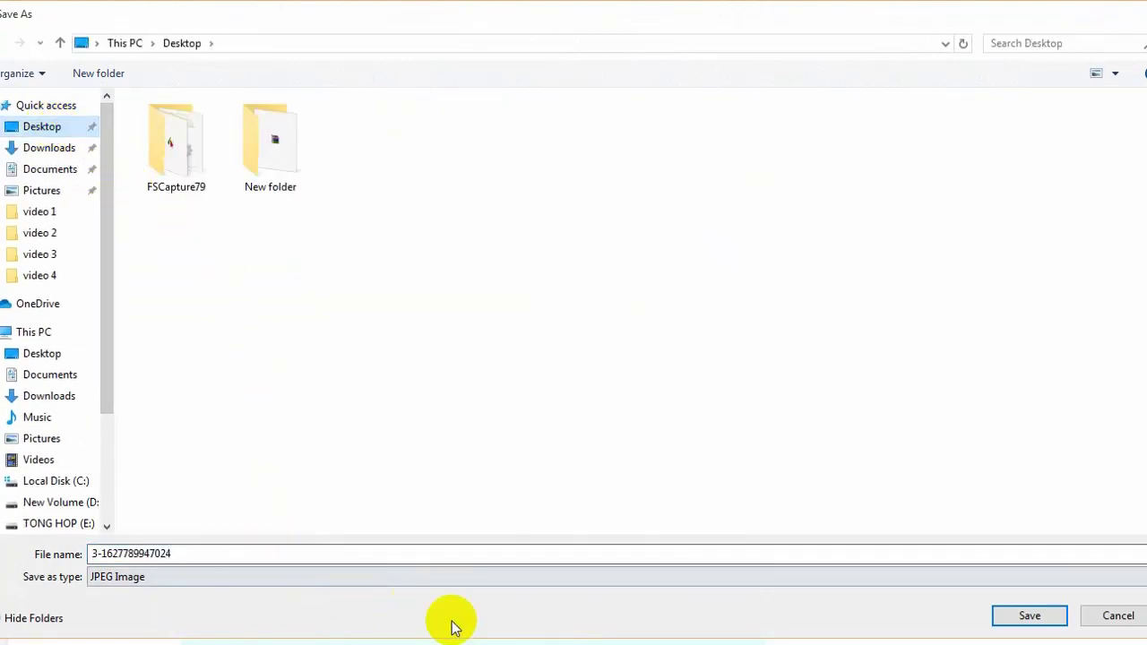
click(200, 555)
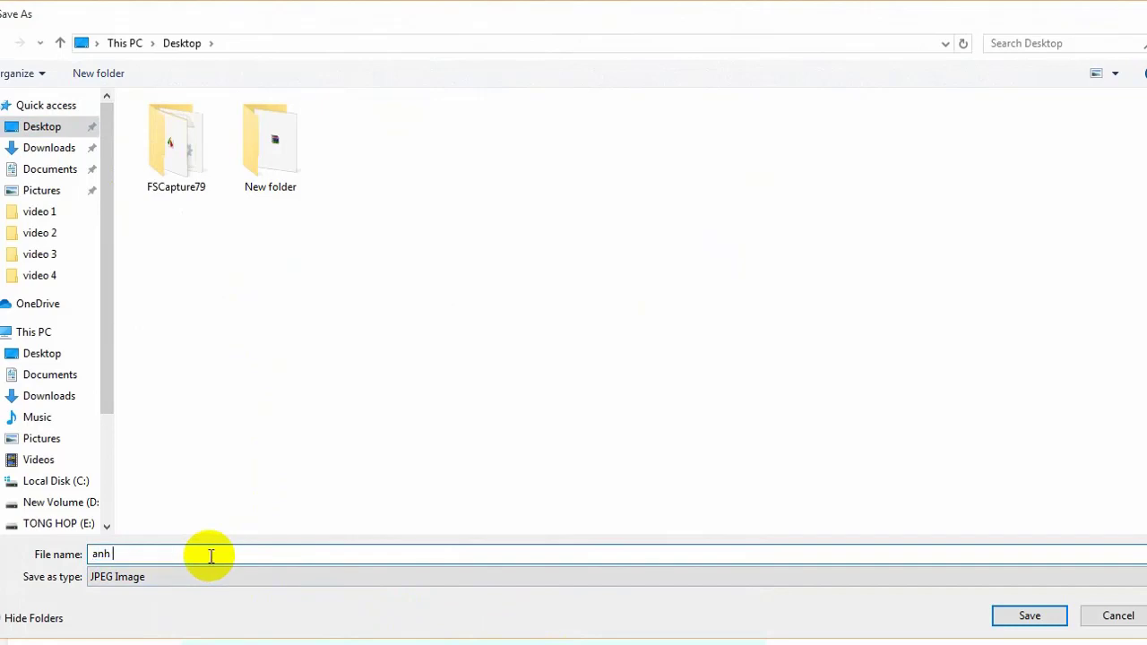
click(1021, 614)
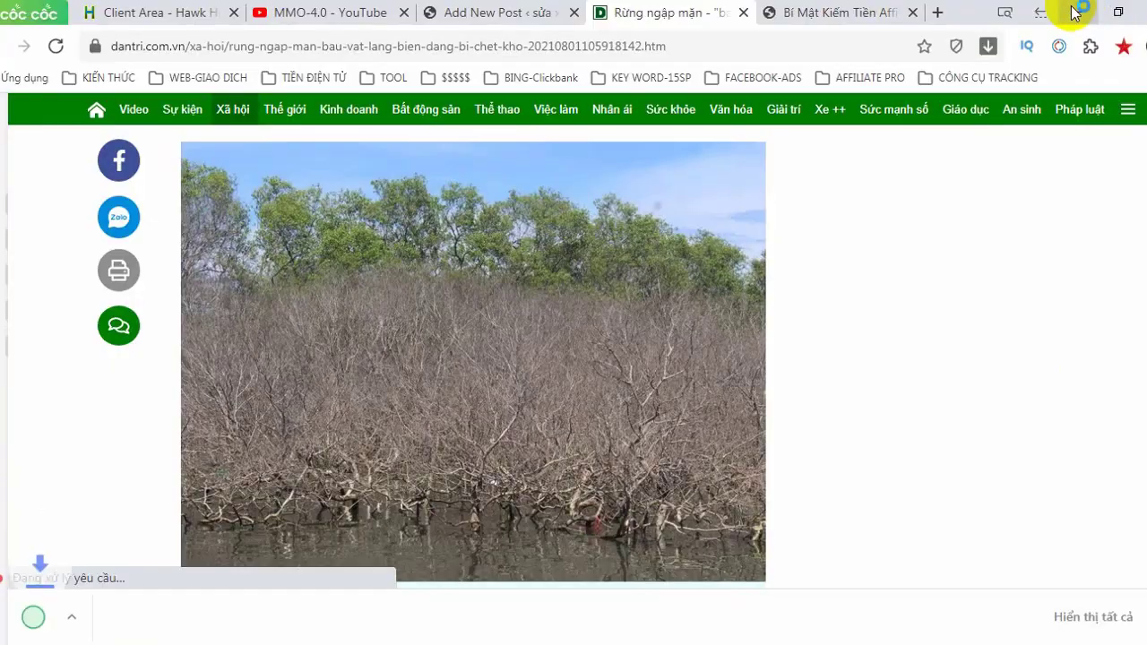
click(1081, 9)
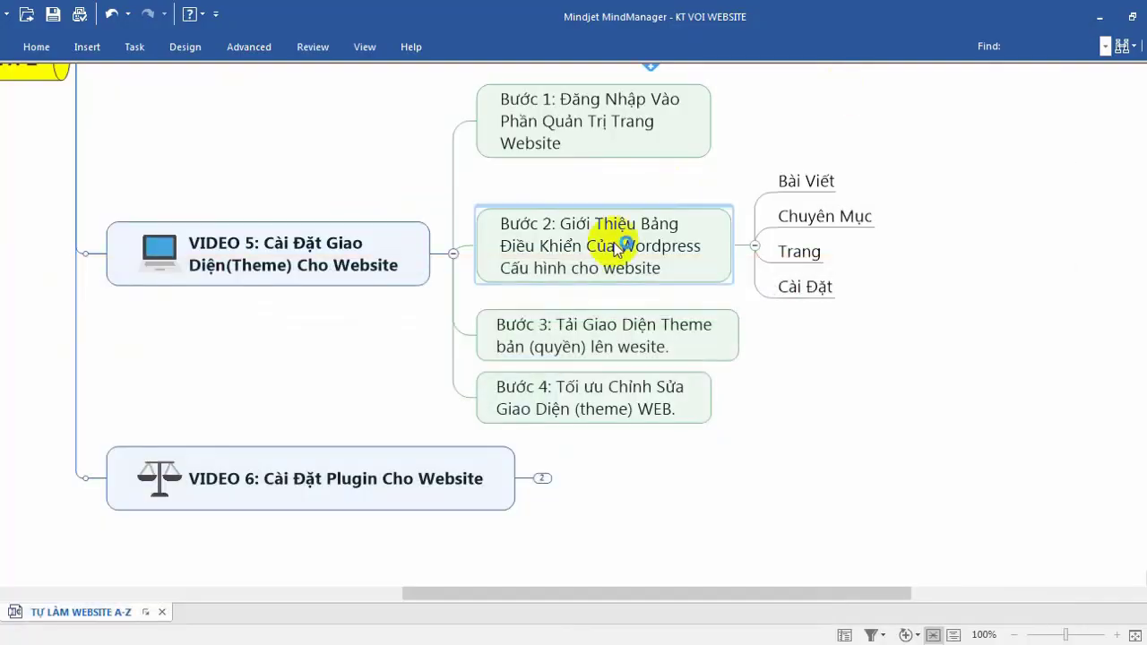
click(145, 627)
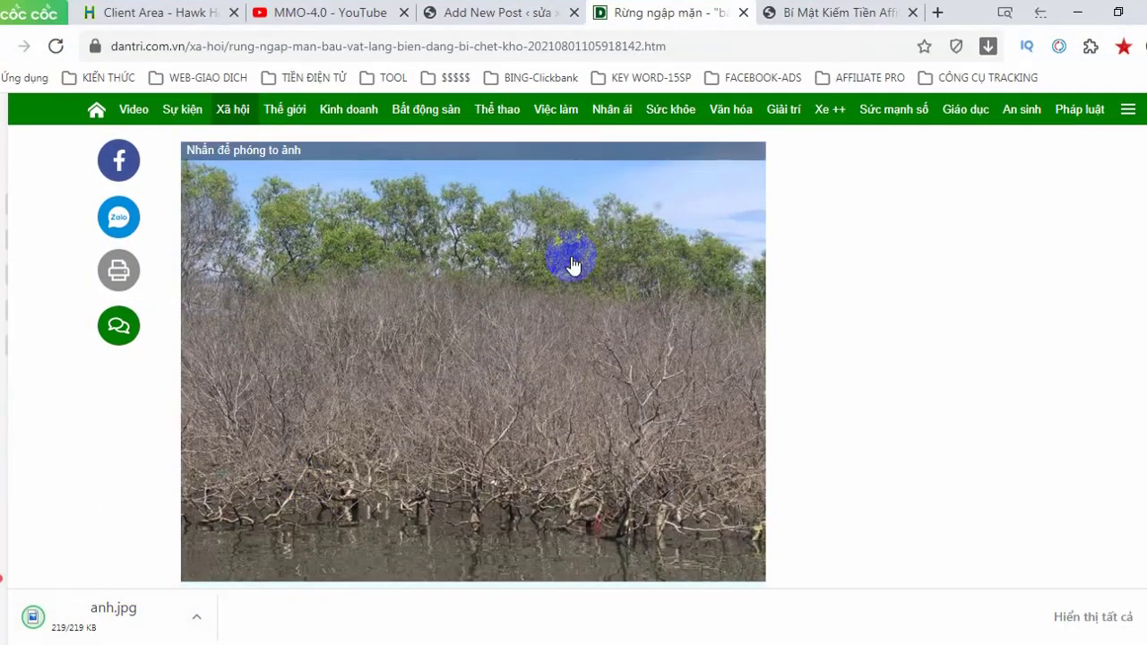
Return to the demo post's editor and examine its Format, Categories, Tags and Featured Image settings.
click(510, 12)
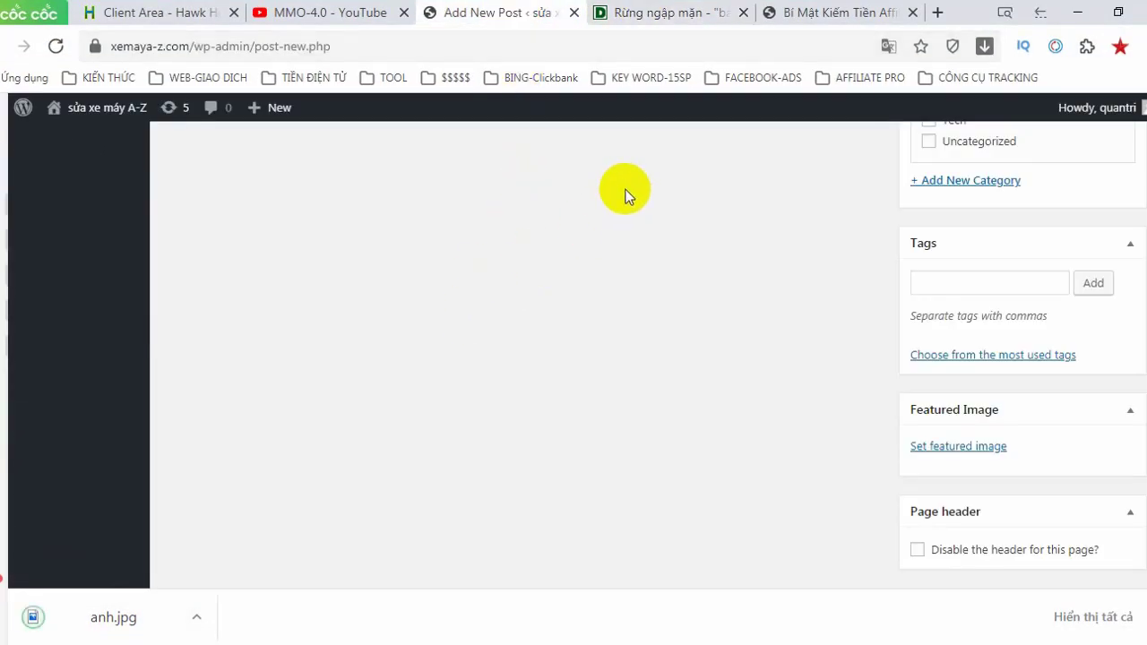
scroll(597, 277, down, 2)
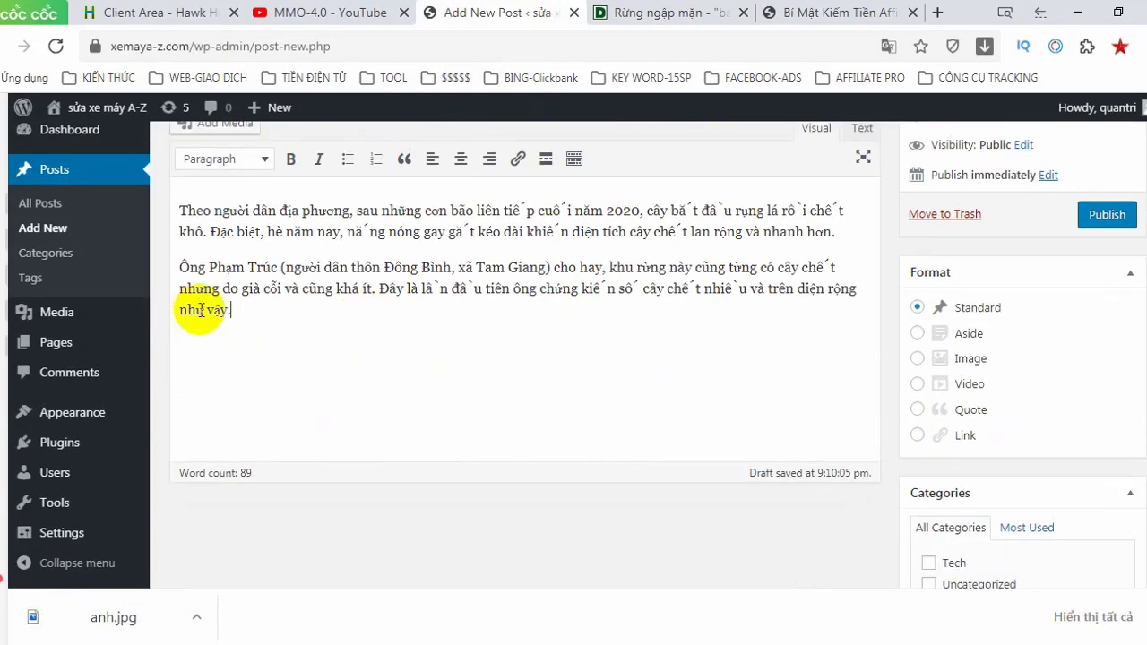
scroll(385, 296, up, 1)
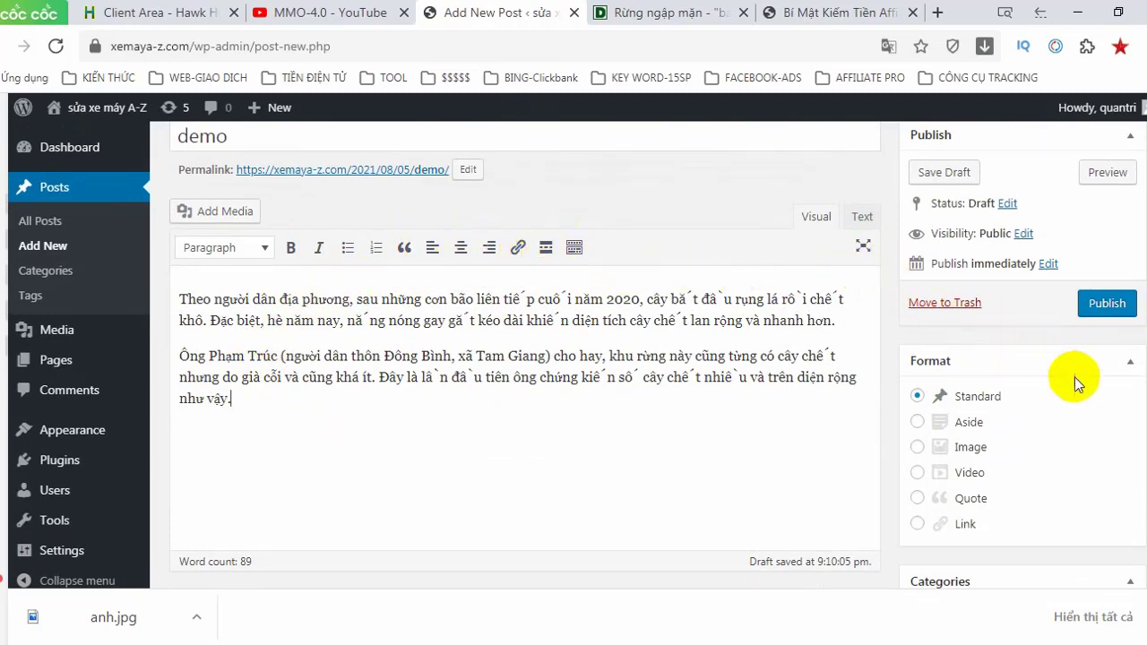
scroll(972, 428, down, 2)
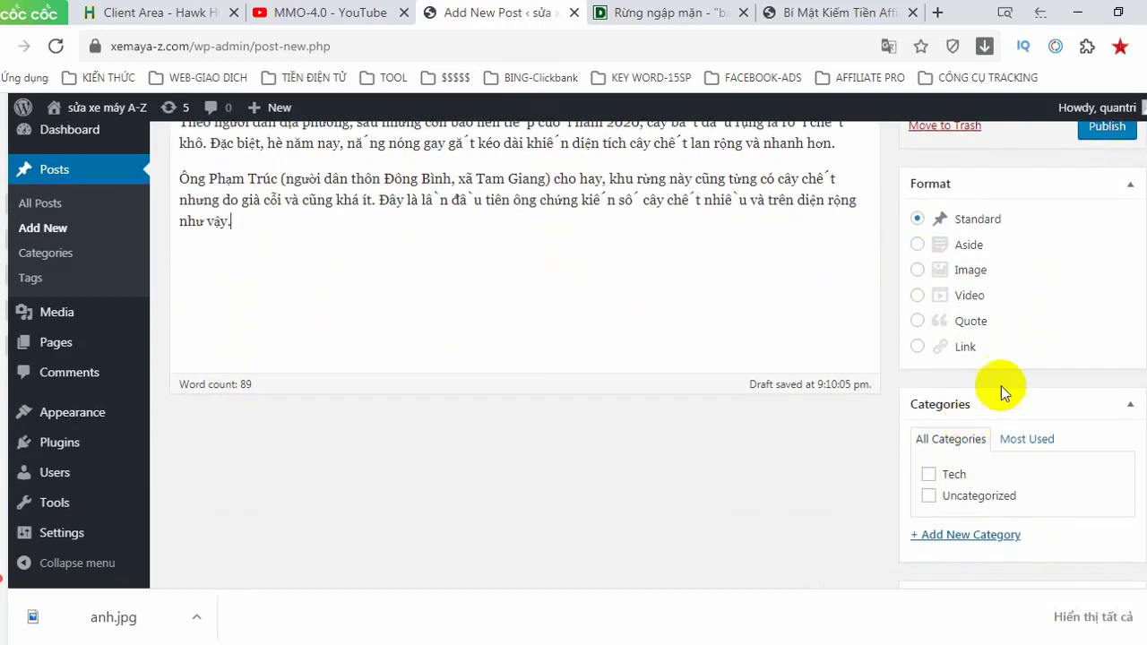
scroll(1029, 358, down, 2)
scroll(1021, 359, down, 1)
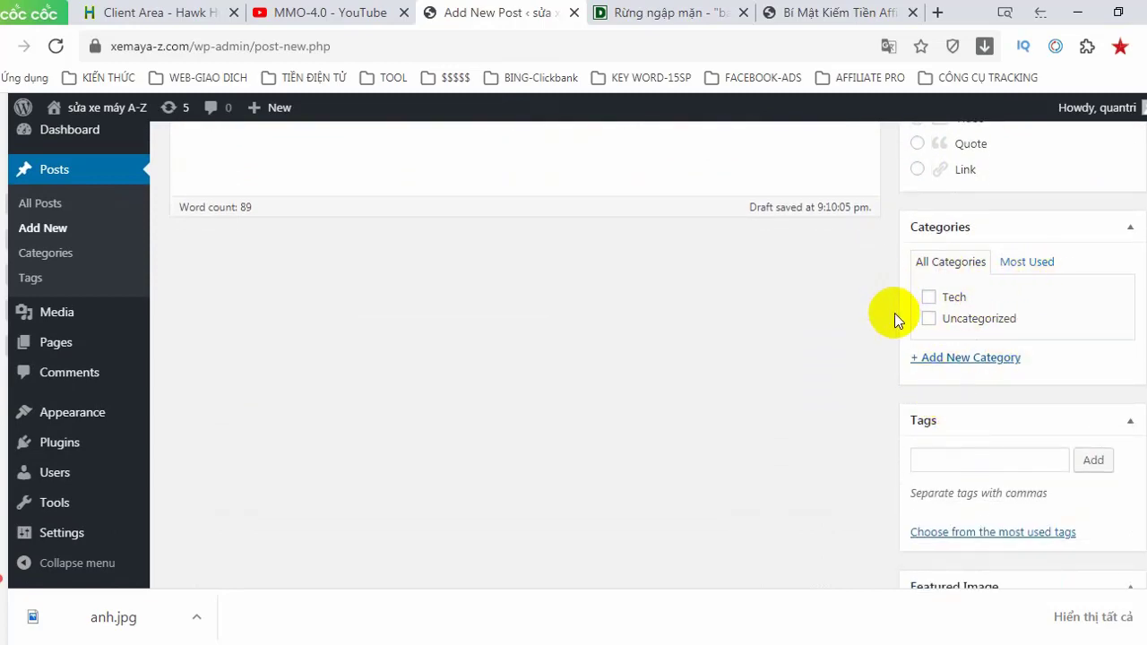
scroll(948, 331, up, 3)
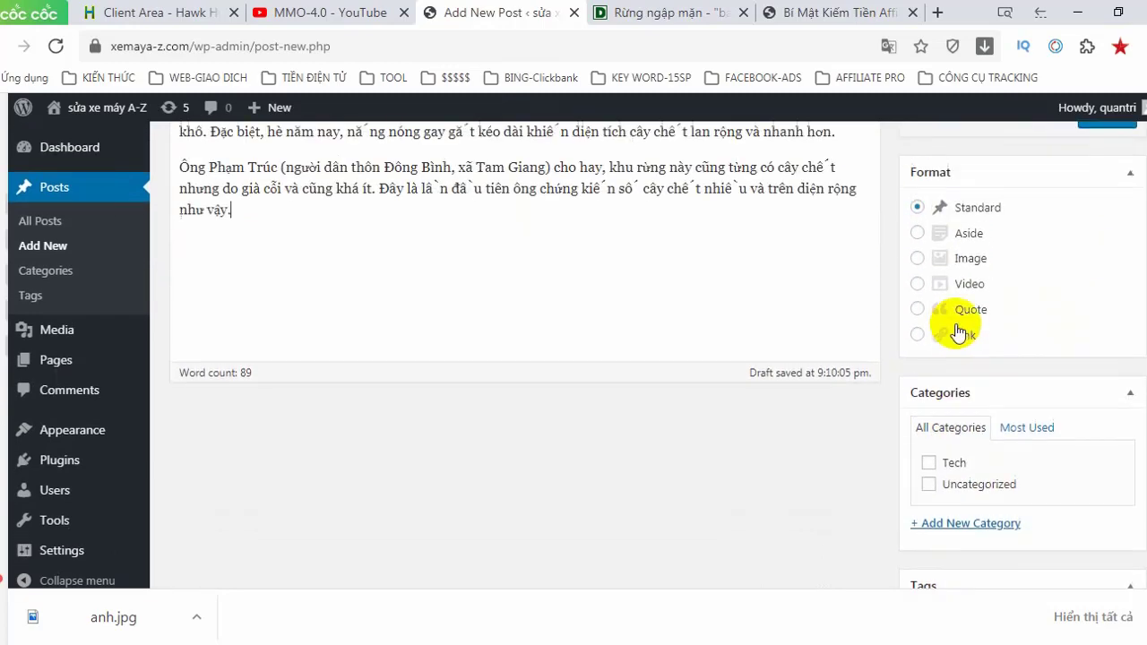
scroll(1142, 363, down, 2)
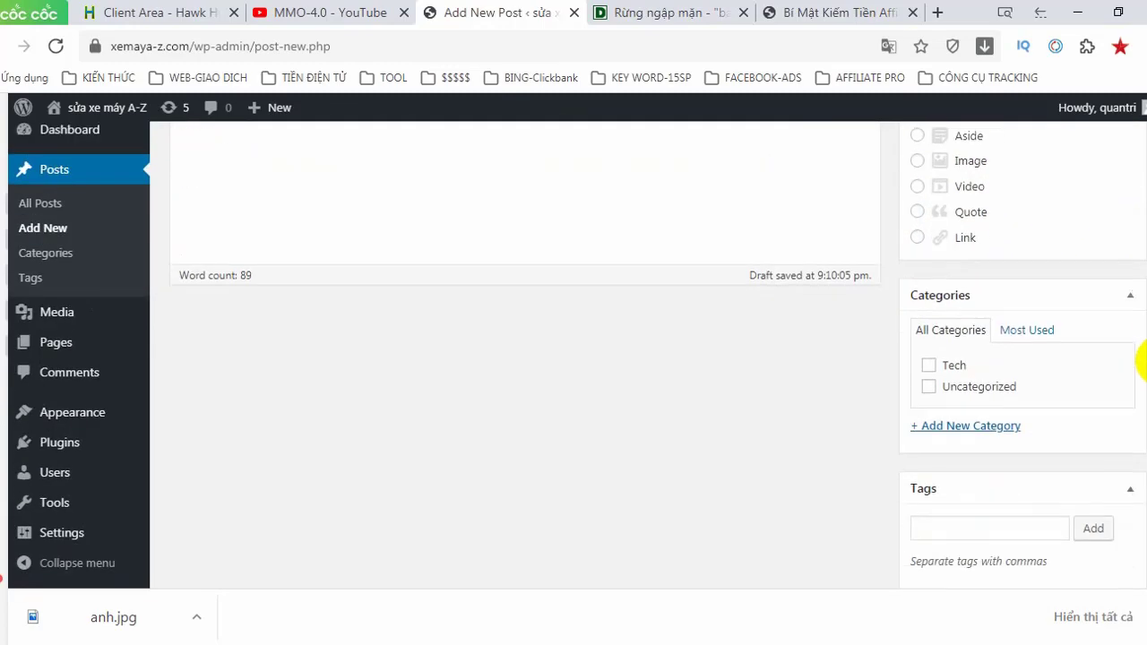
scroll(1000, 367, down, 1)
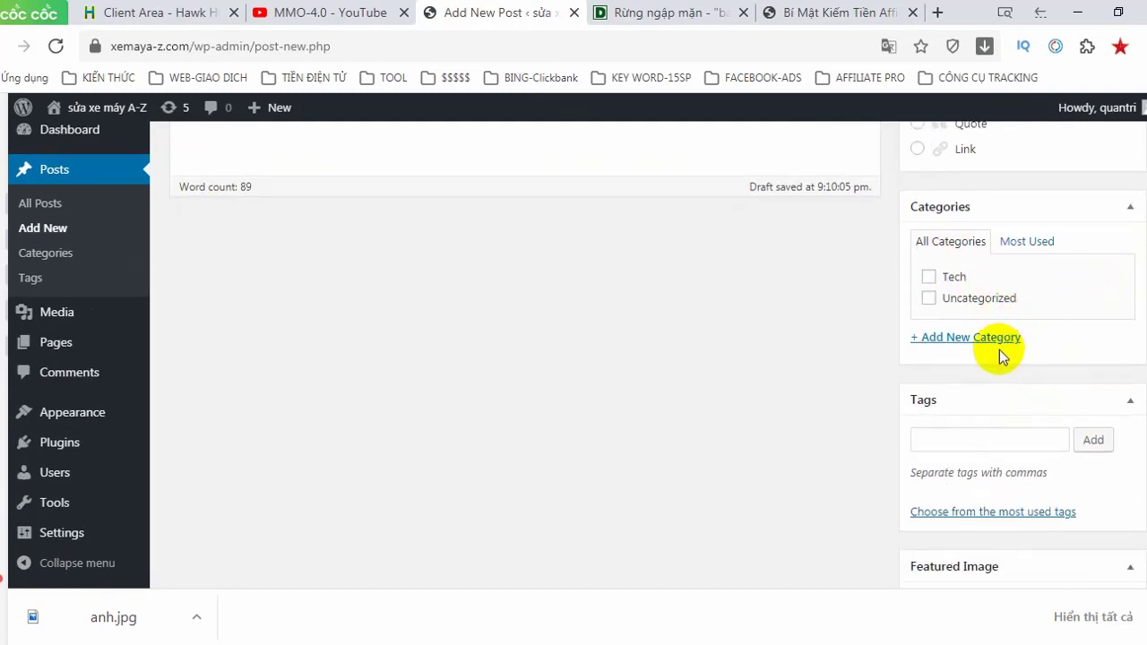
scroll(1004, 358, down, 2)
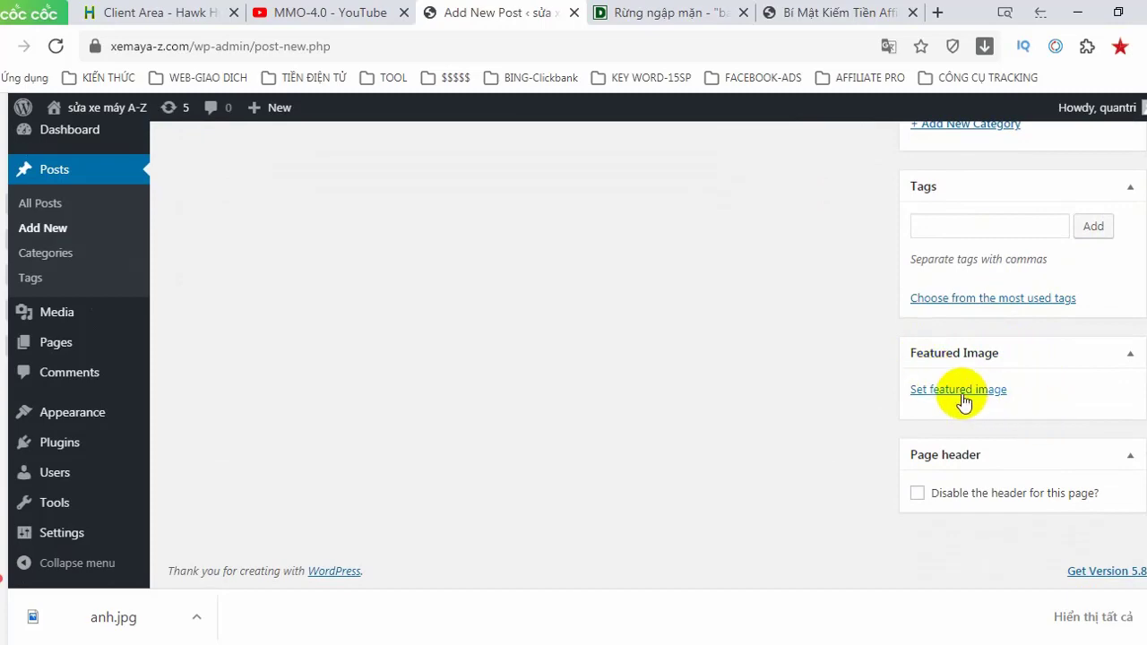
scroll(457, 349, up, 8)
scroll(735, 313, down, 4)
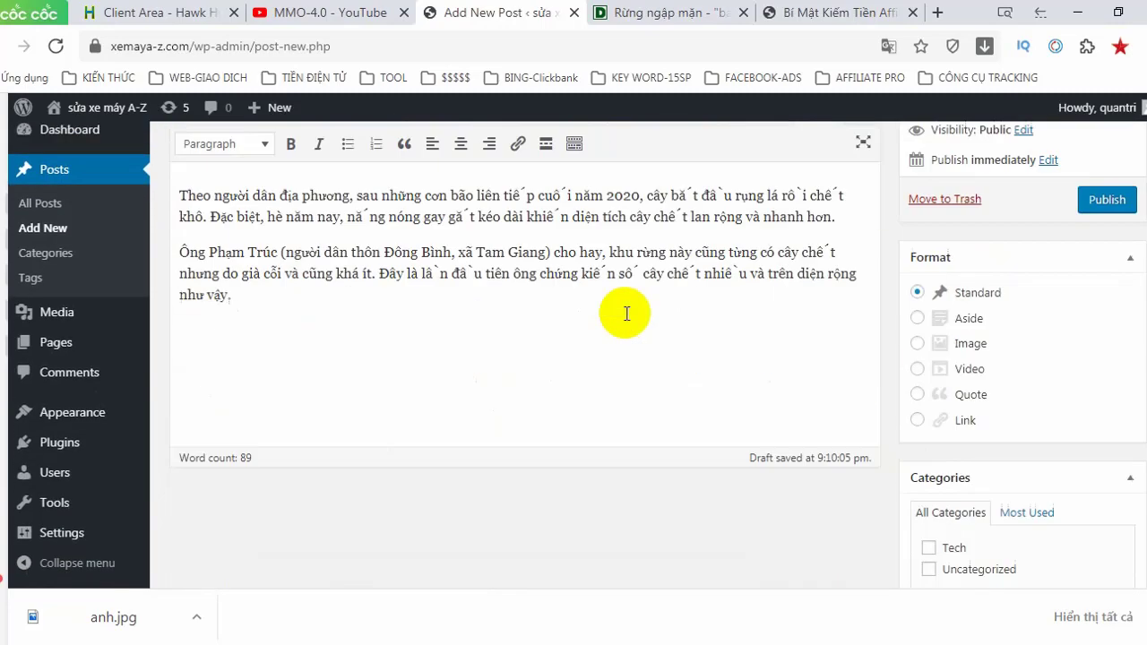
Upload the image "anh" from the Desktop and set it as the demo post's featured image.
scroll(1069, 368, down, 4)
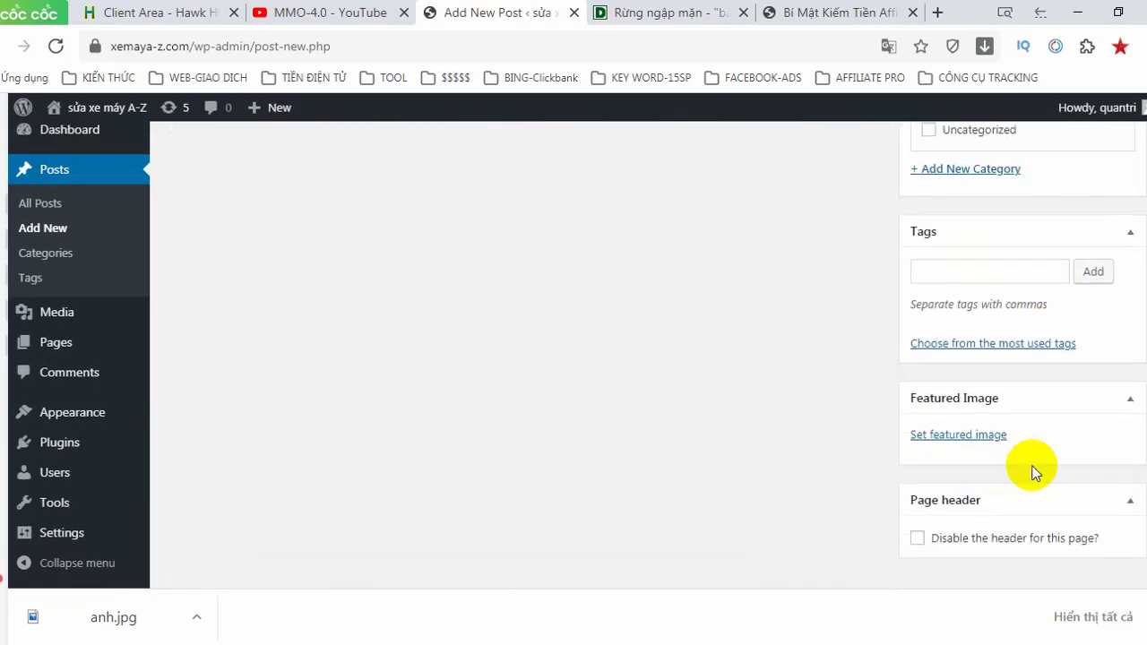
click(948, 390)
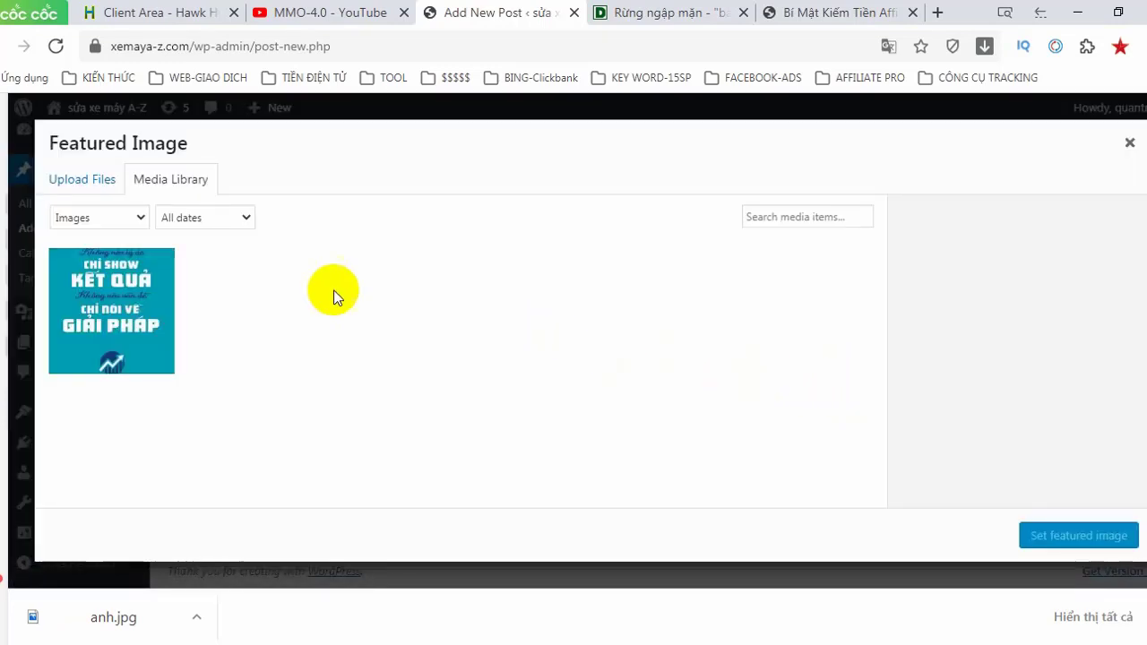
click(82, 179)
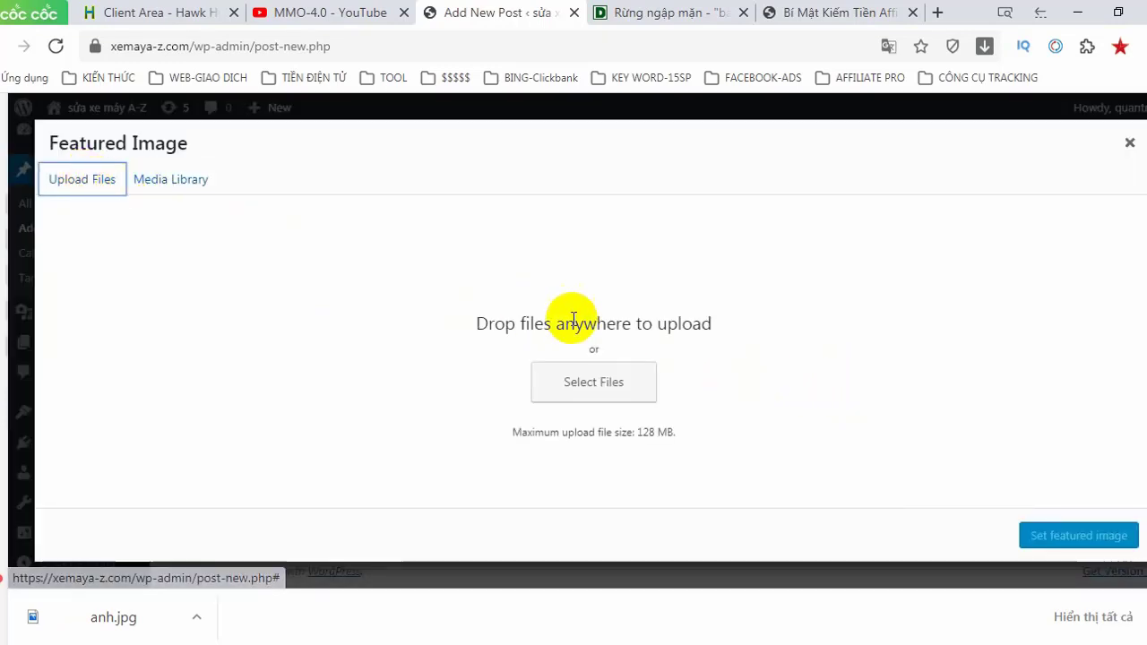
click(599, 387)
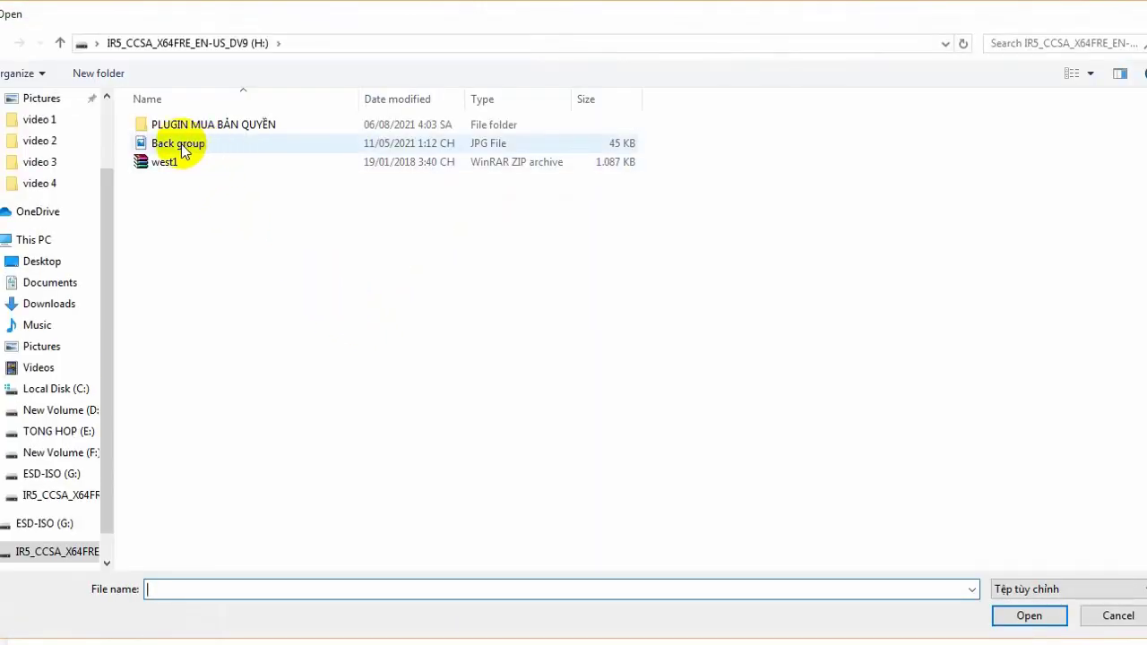
scroll(54, 121, up, 1)
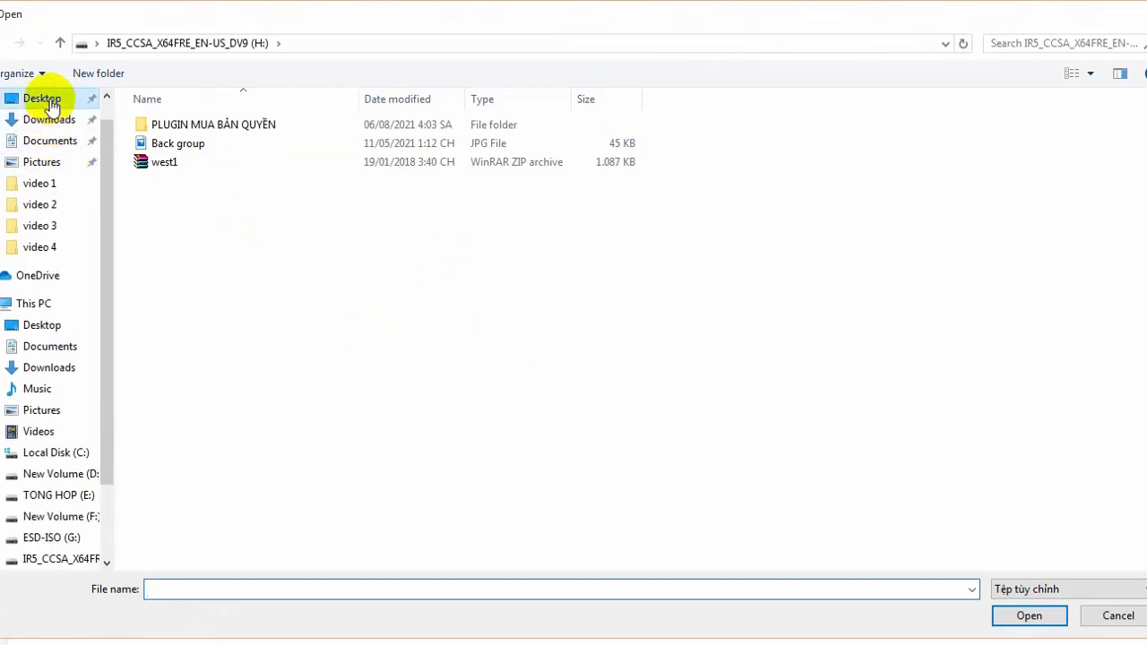
click(36, 98)
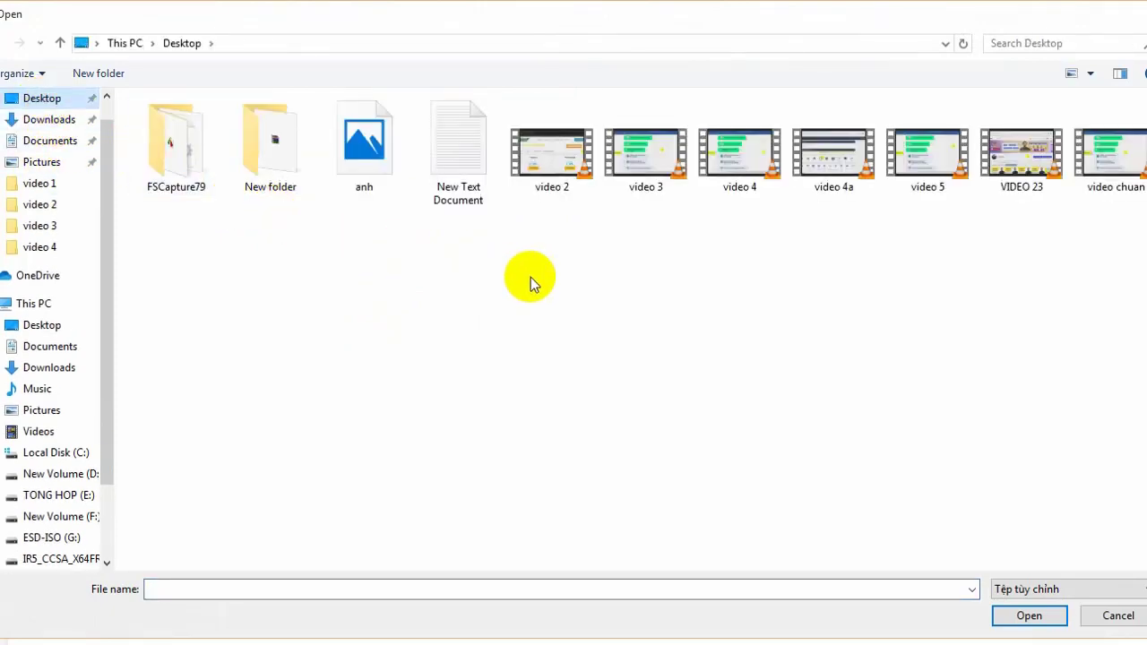
click(359, 161)
double_click(372, 137)
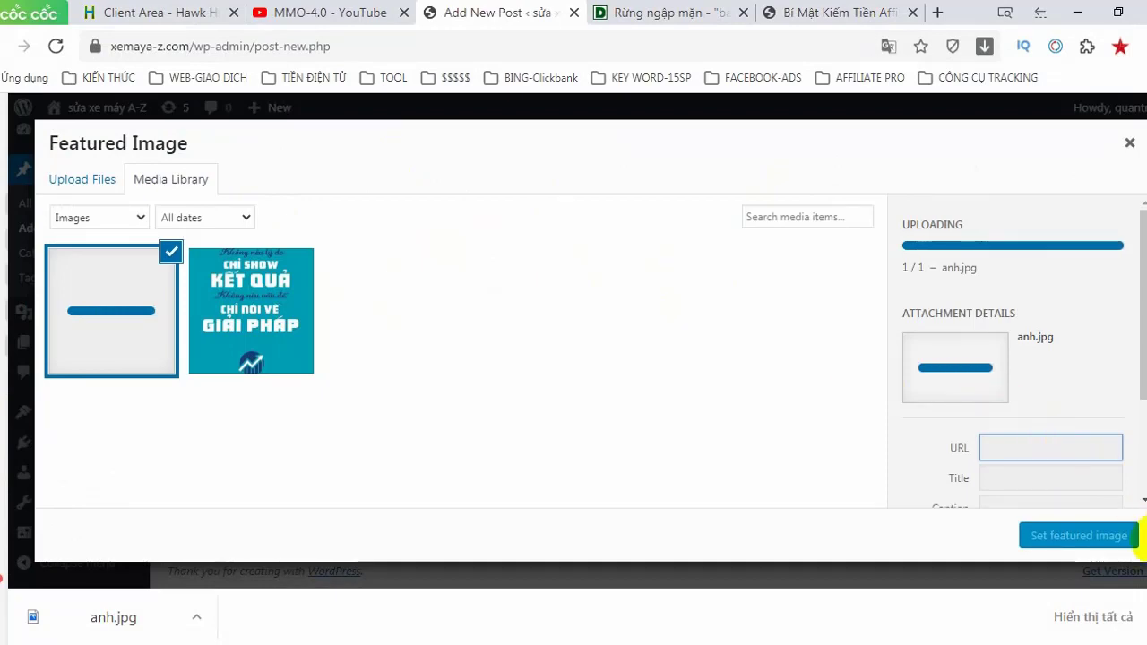
click(1079, 535)
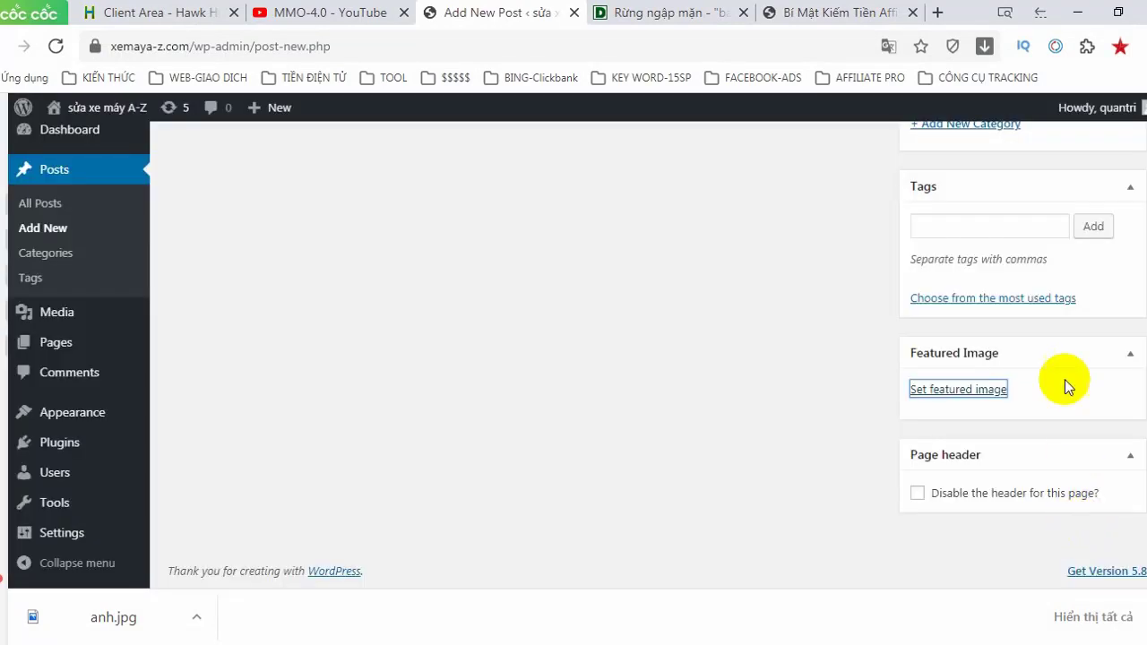
Publish the demo post with its visibility left at Public.
scroll(1075, 441, down, 3)
scroll(1030, 403, up, 5)
scroll(1013, 360, up, 5)
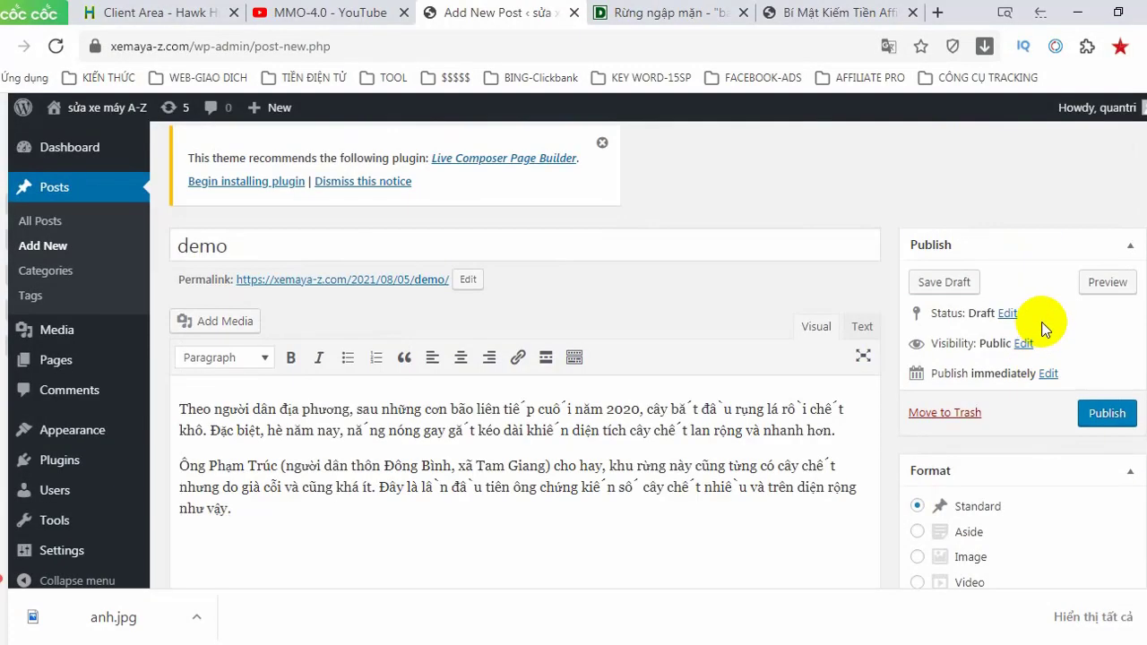
click(1109, 412)
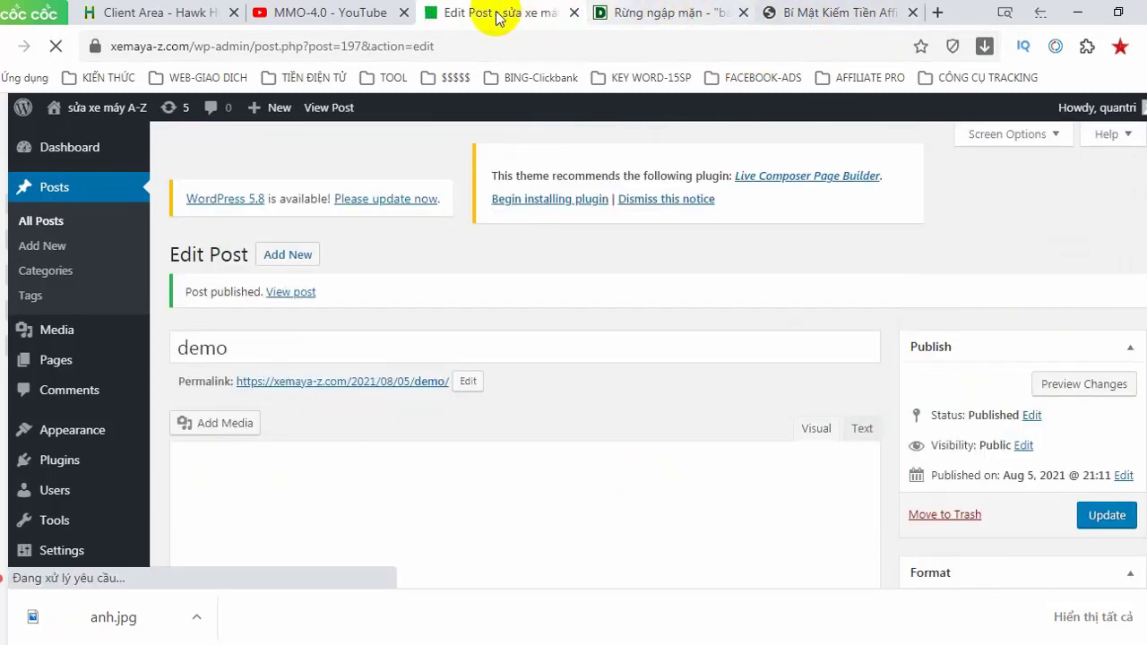
Open the live sửa xe máy A-Z site in a new tab and view the full demo post from its homepage.
mouse_move(81, 112)
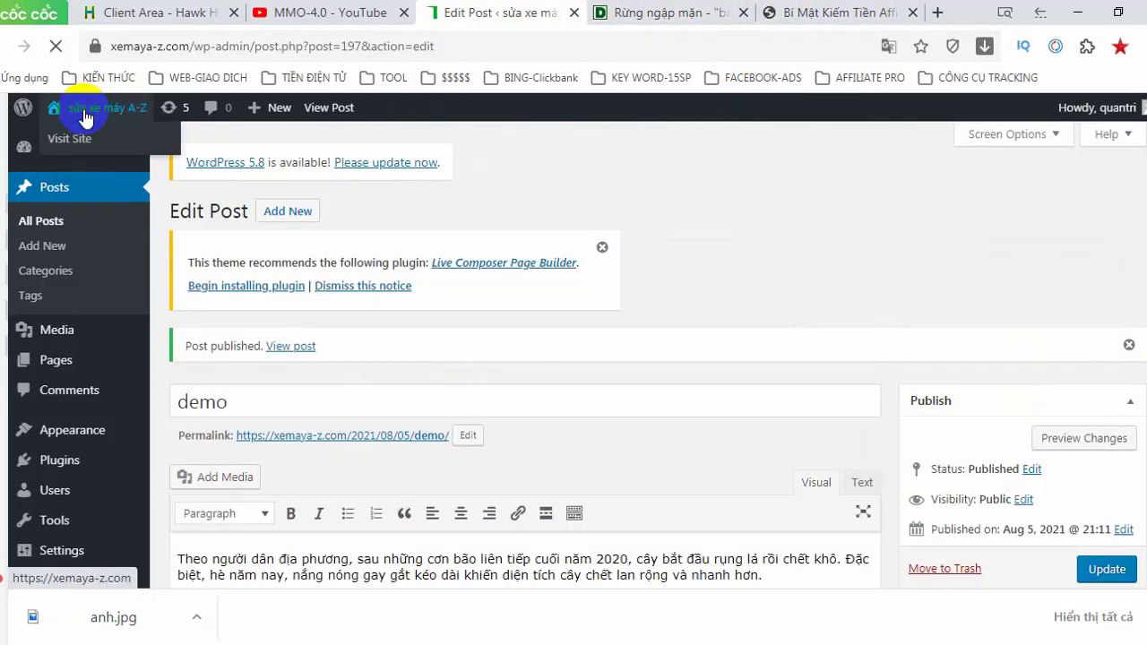
right_click(81, 136)
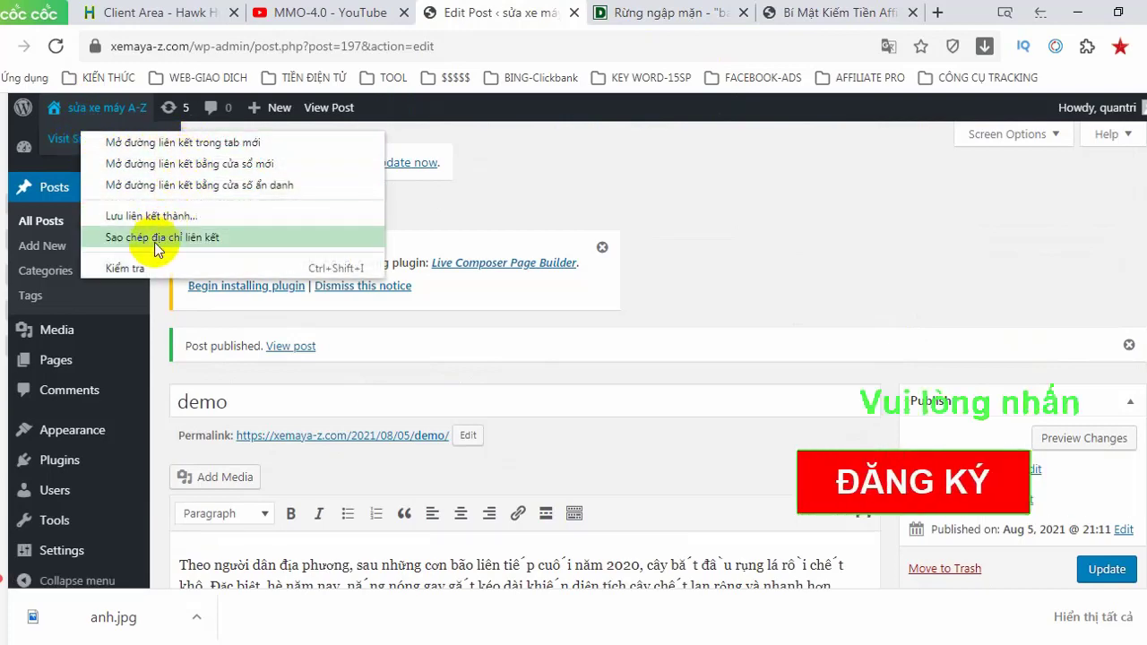
click(166, 143)
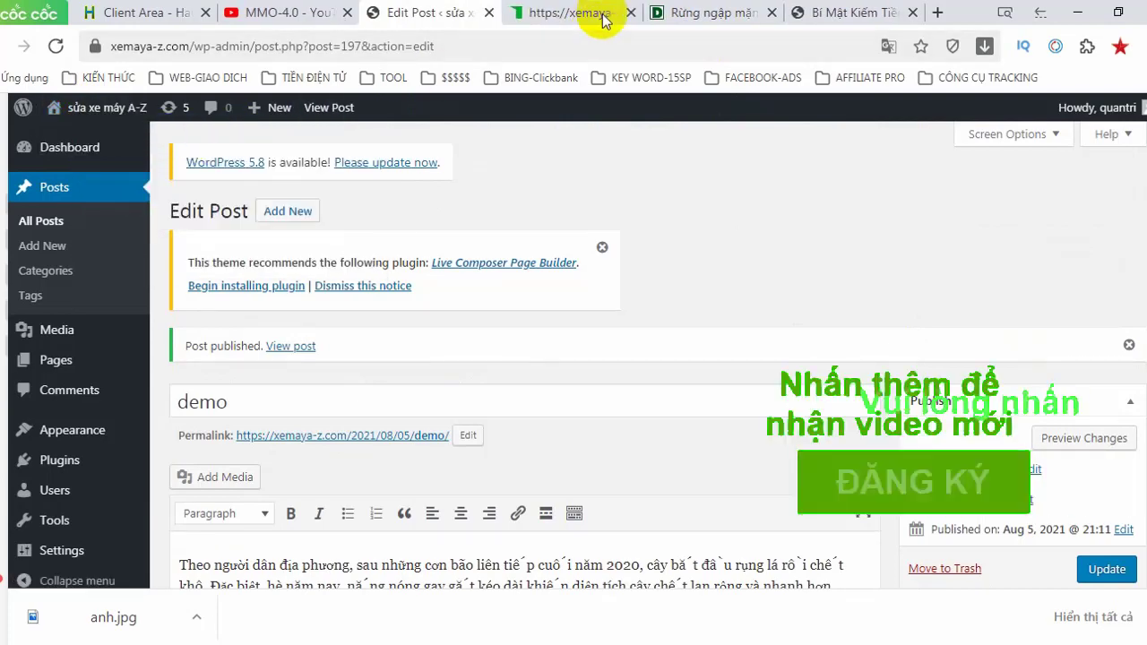
click(575, 12)
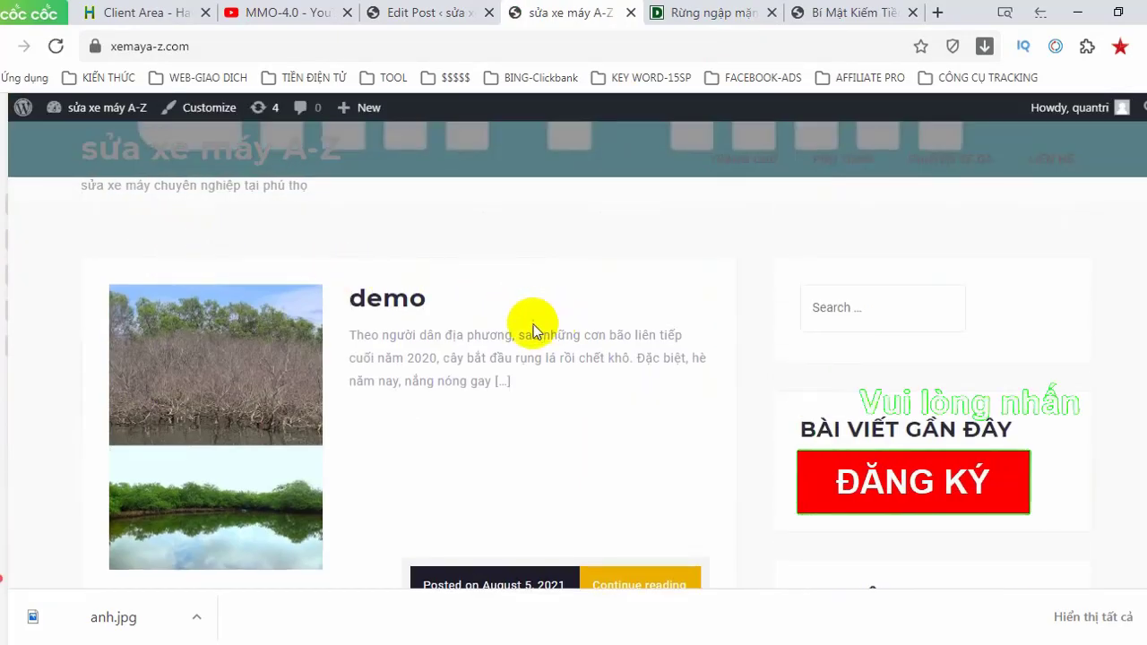
scroll(230, 335, down, 3)
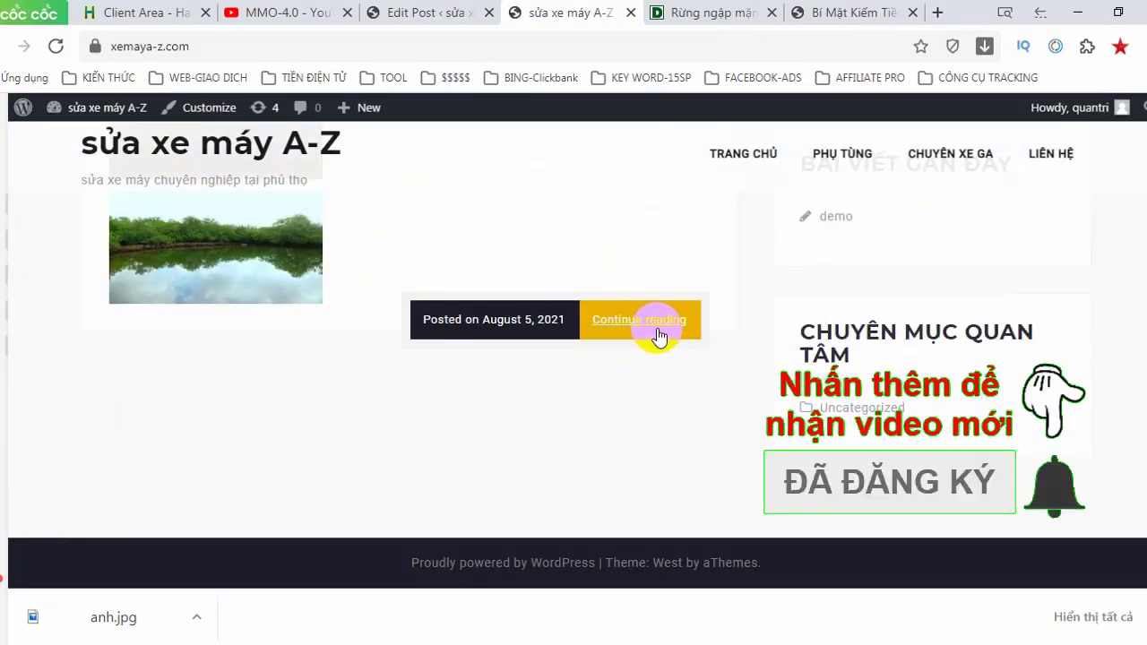
click(439, 318)
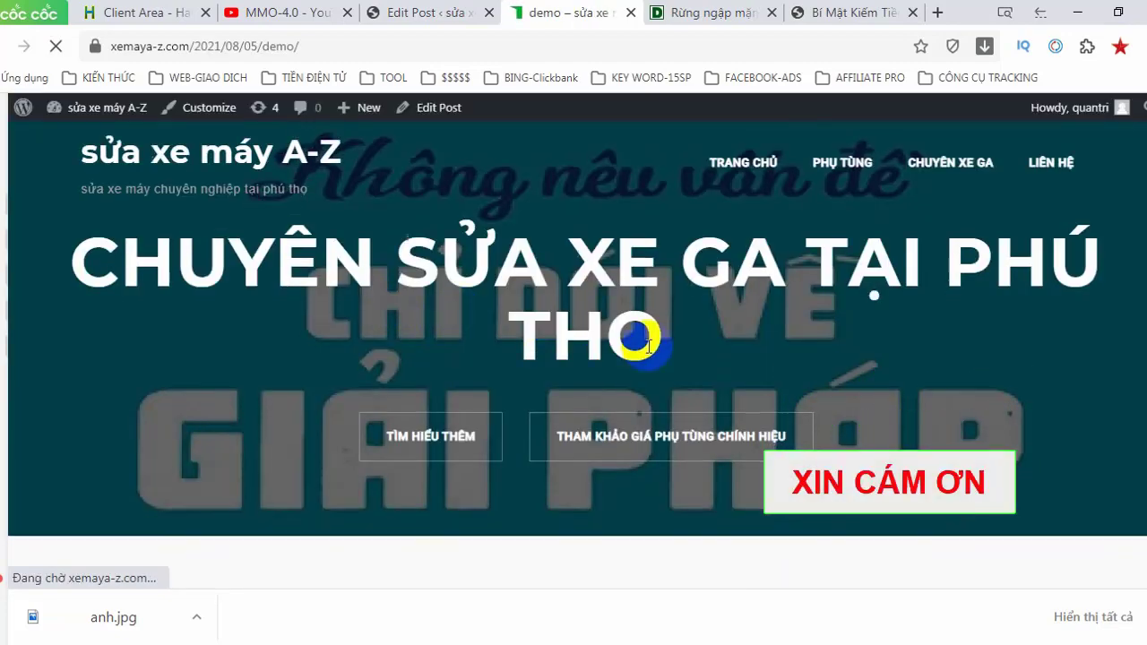
Look through the published demo post, from its images and text to the comment area and the category sidebar.
scroll(320, 359, down, 5)
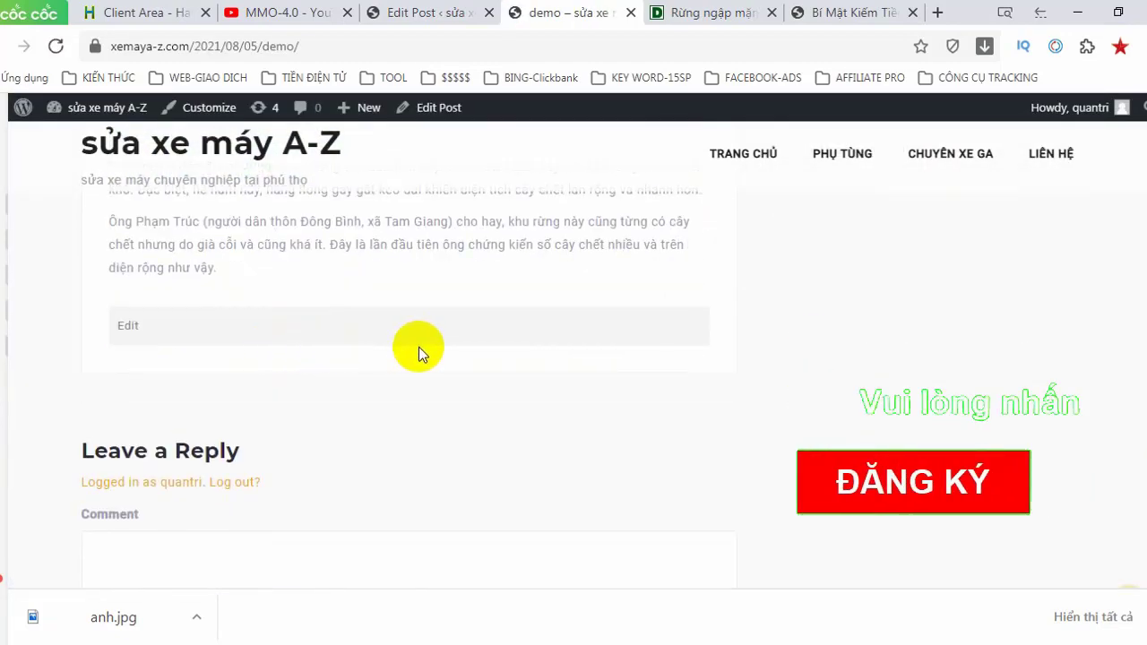
scroll(315, 343, up, 8)
scroll(460, 305, down, 4)
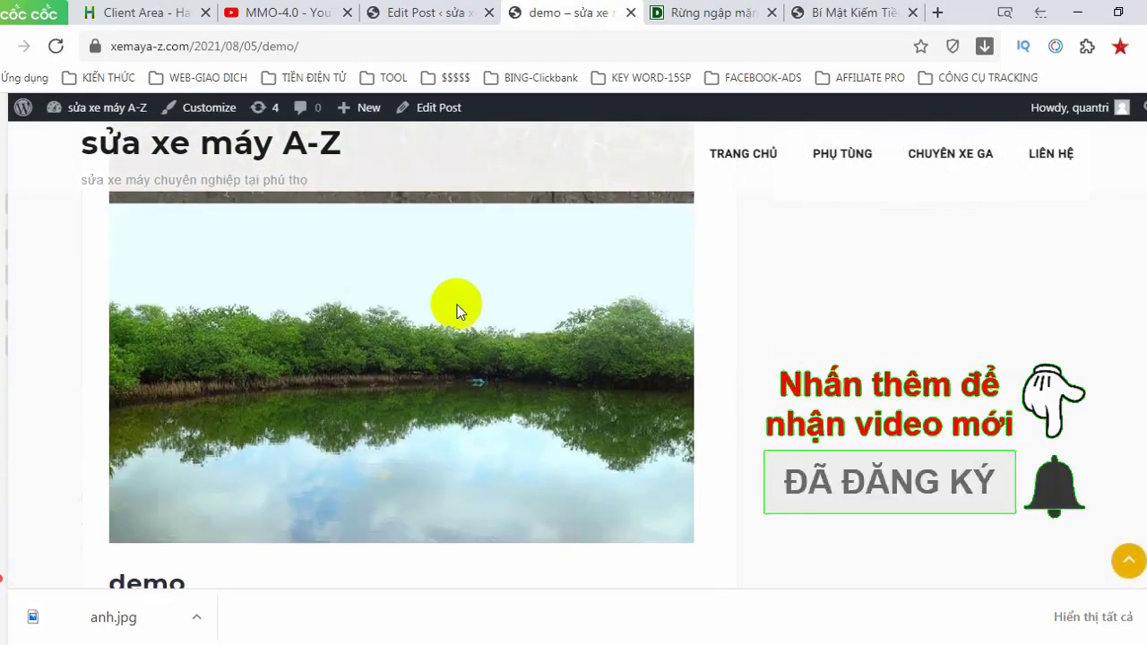
scroll(457, 305, down, 5)
scroll(243, 327, up, 6)
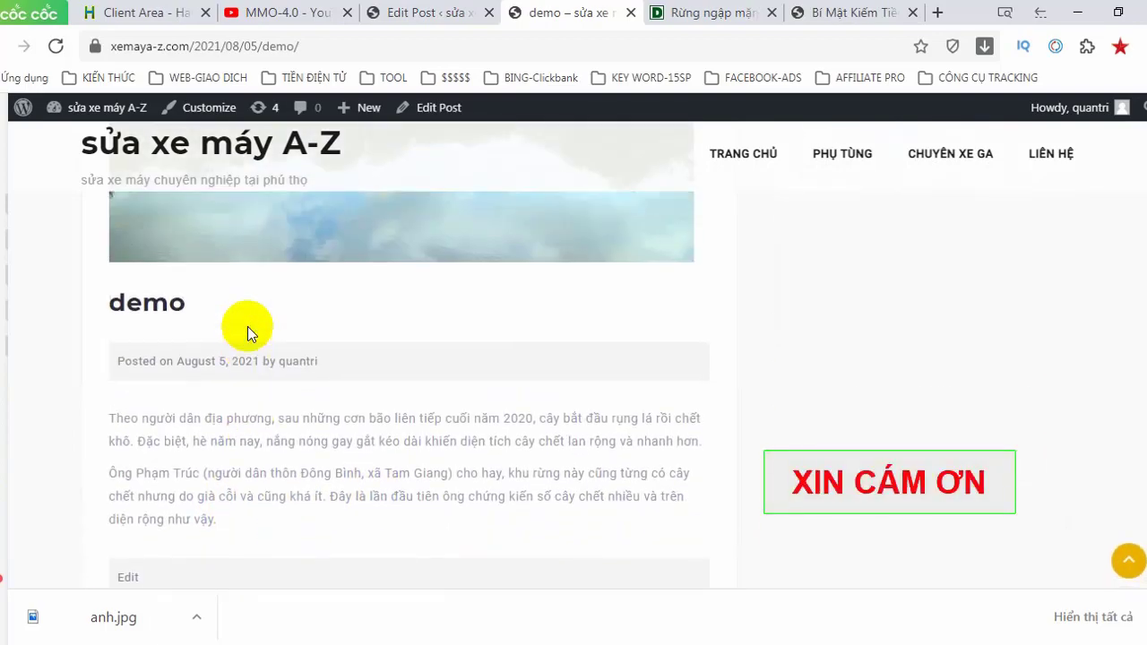
scroll(335, 322, down, 10)
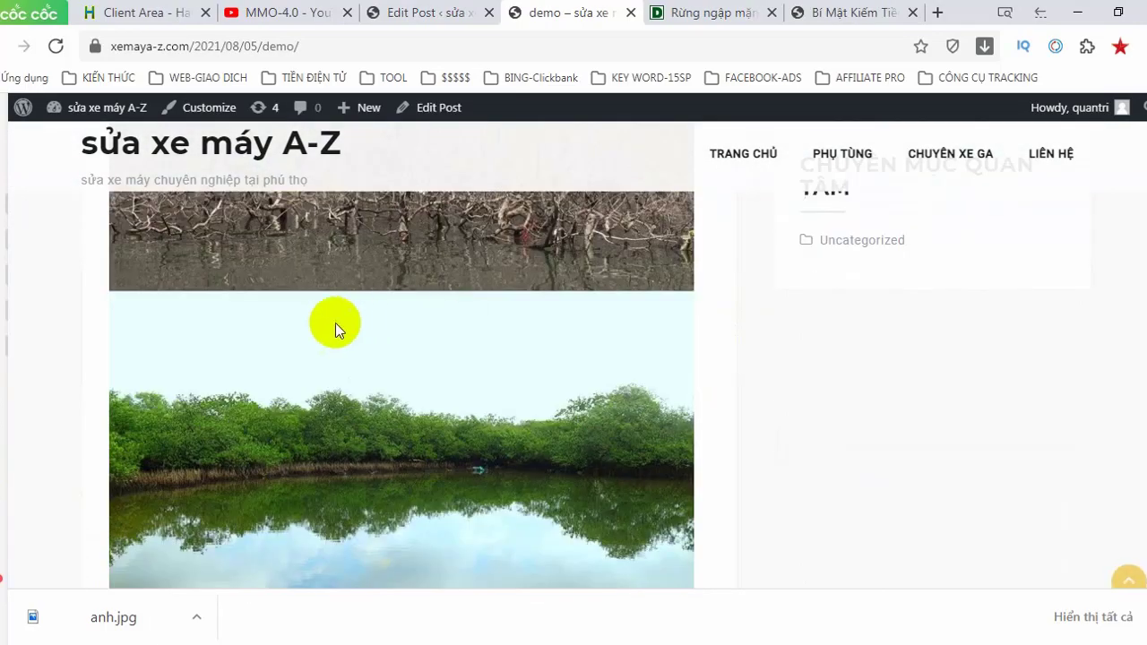
scroll(103, 297, up, 8)
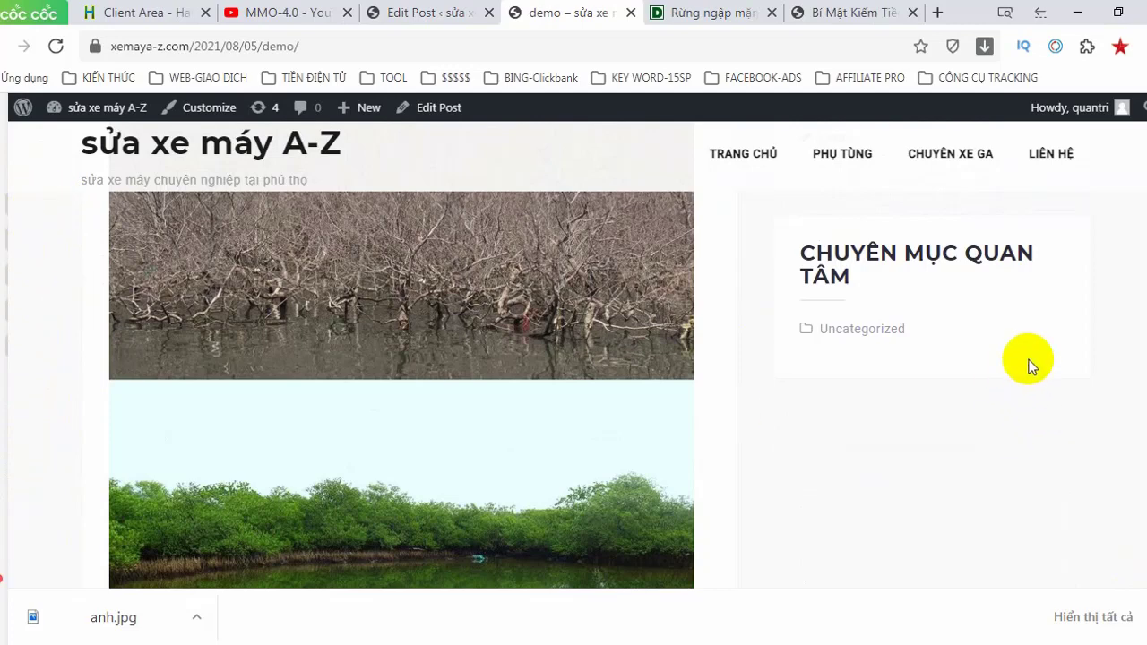
Go from the post editor to the page for adding new plugins and search for "social sharing".
click(448, 14)
mouse_move(56, 463)
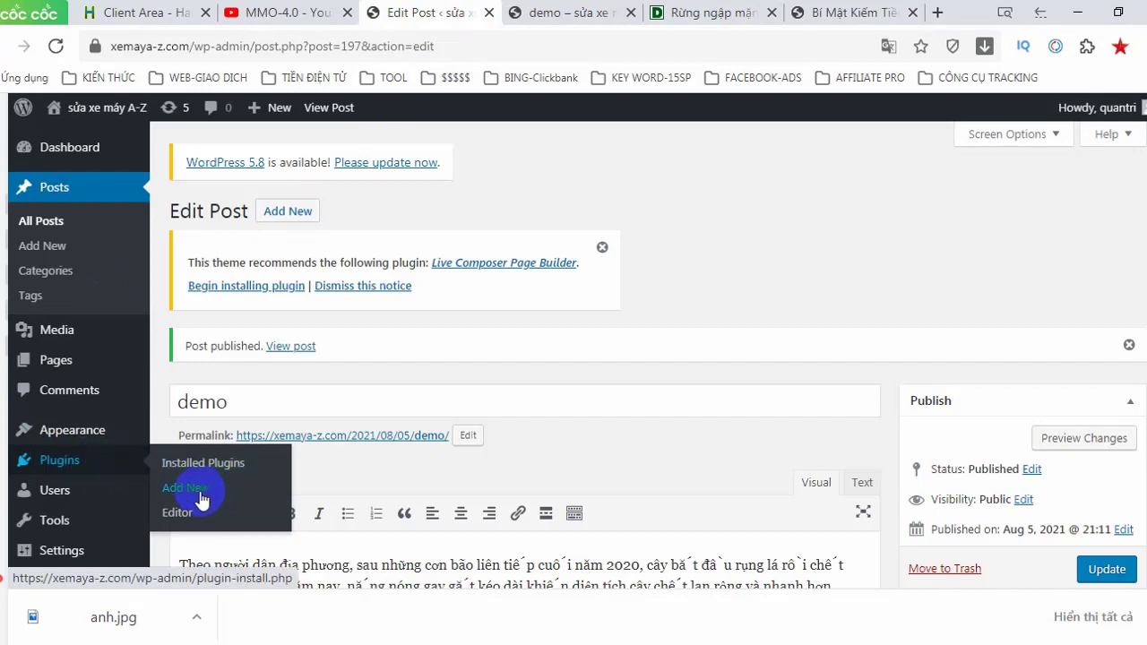
scroll(224, 488, down, 1)
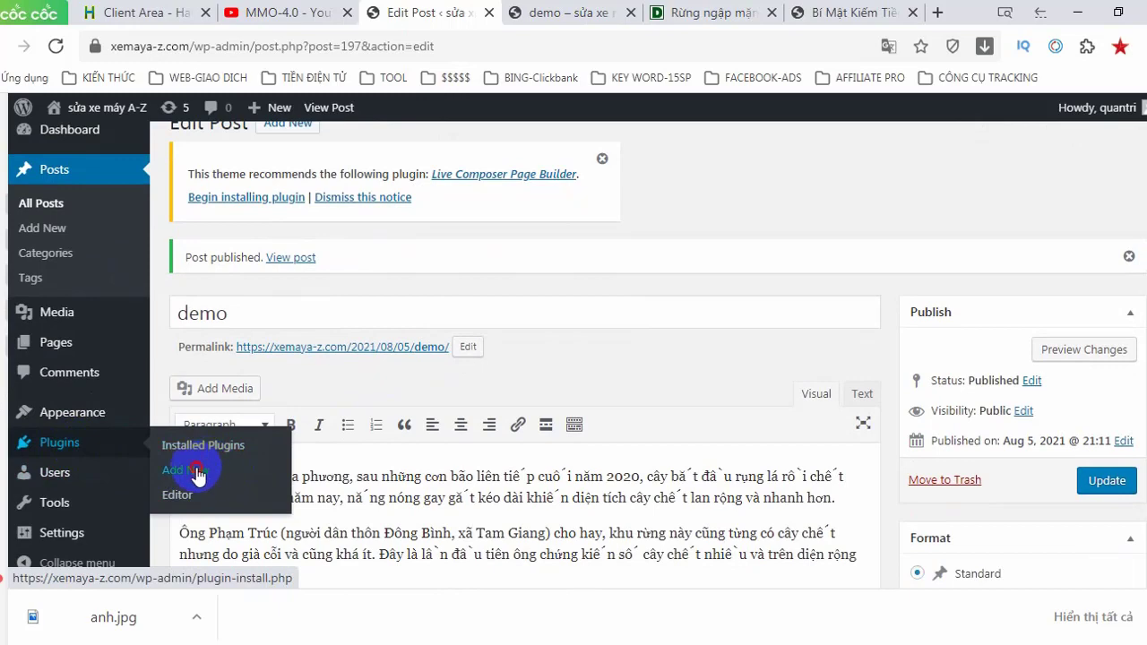
click(197, 476)
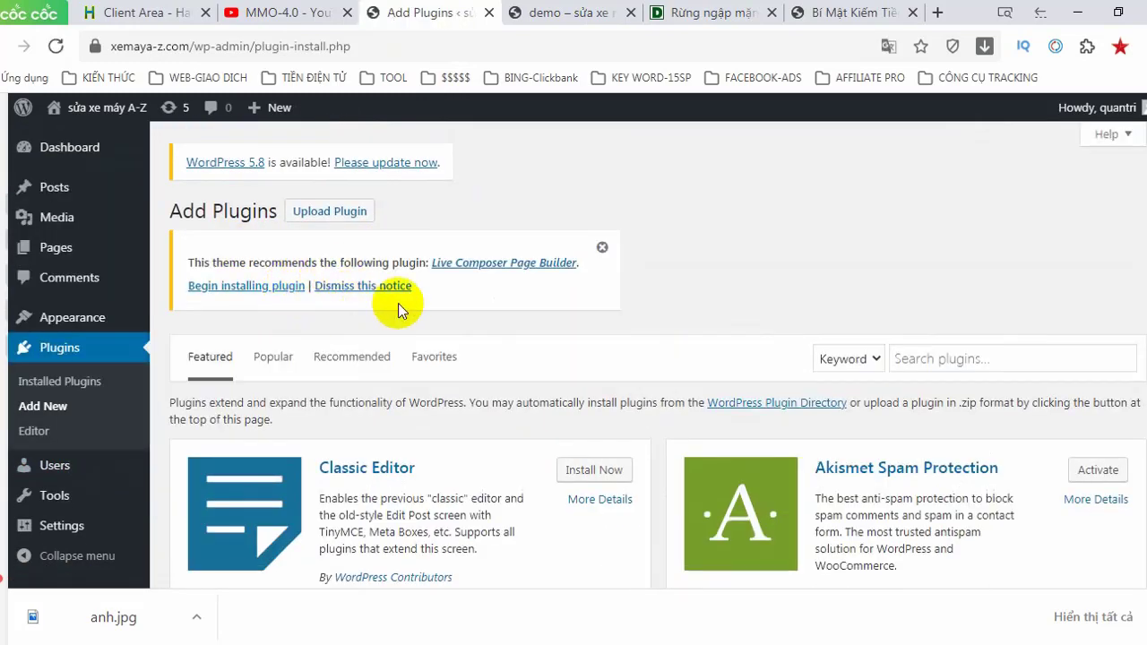
click(966, 356)
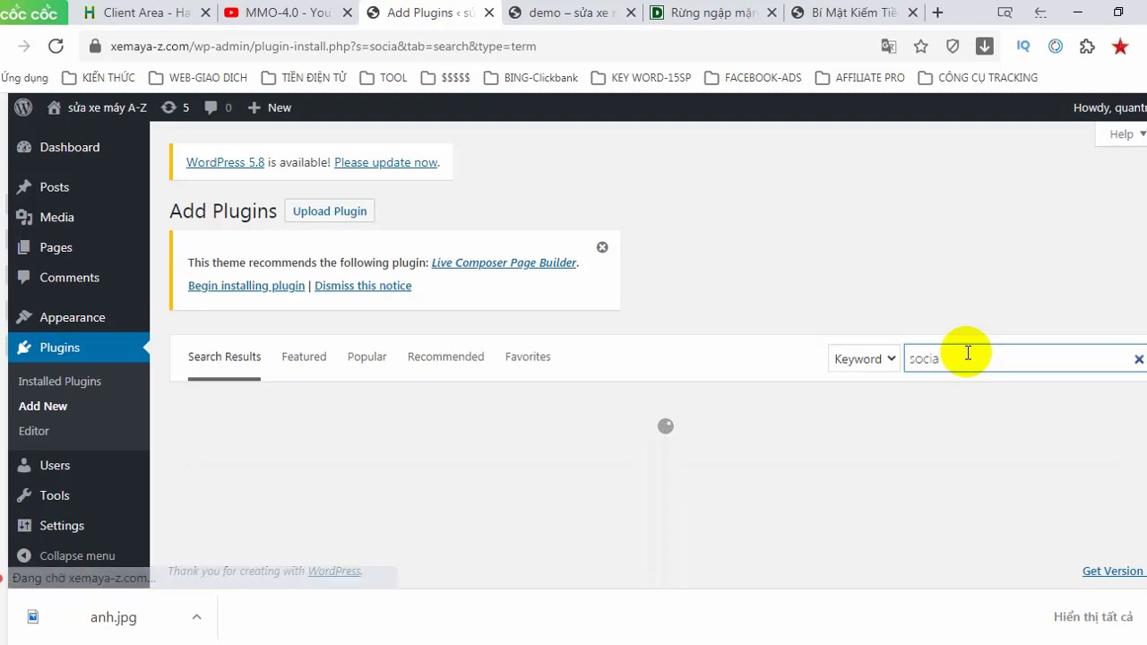
text(l)
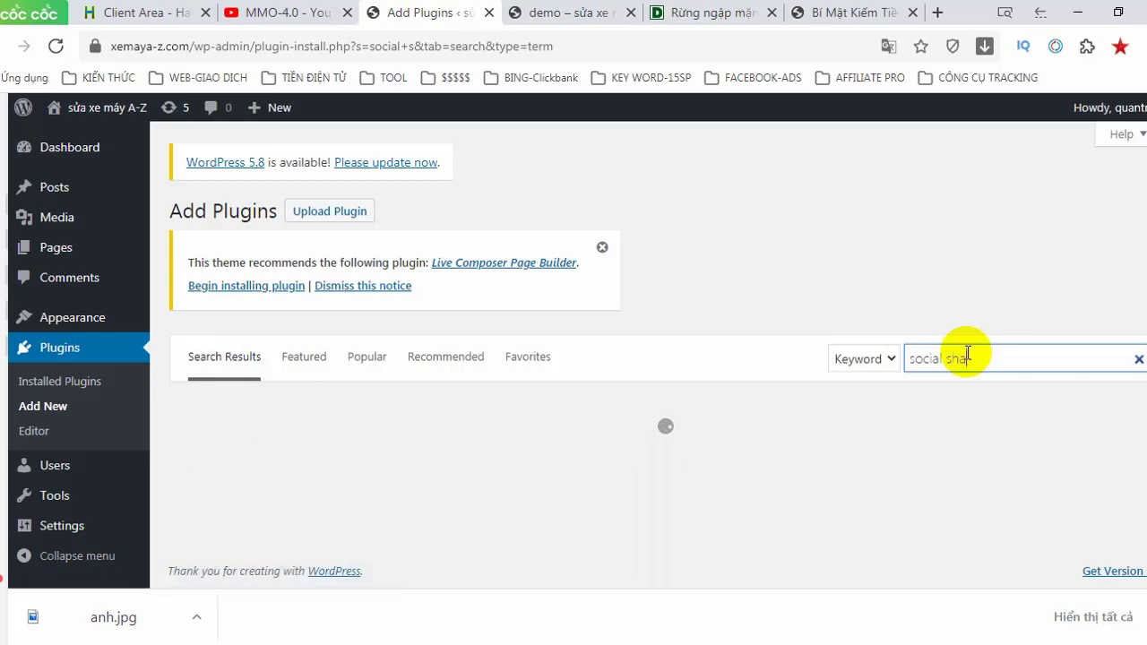
text(sharing)
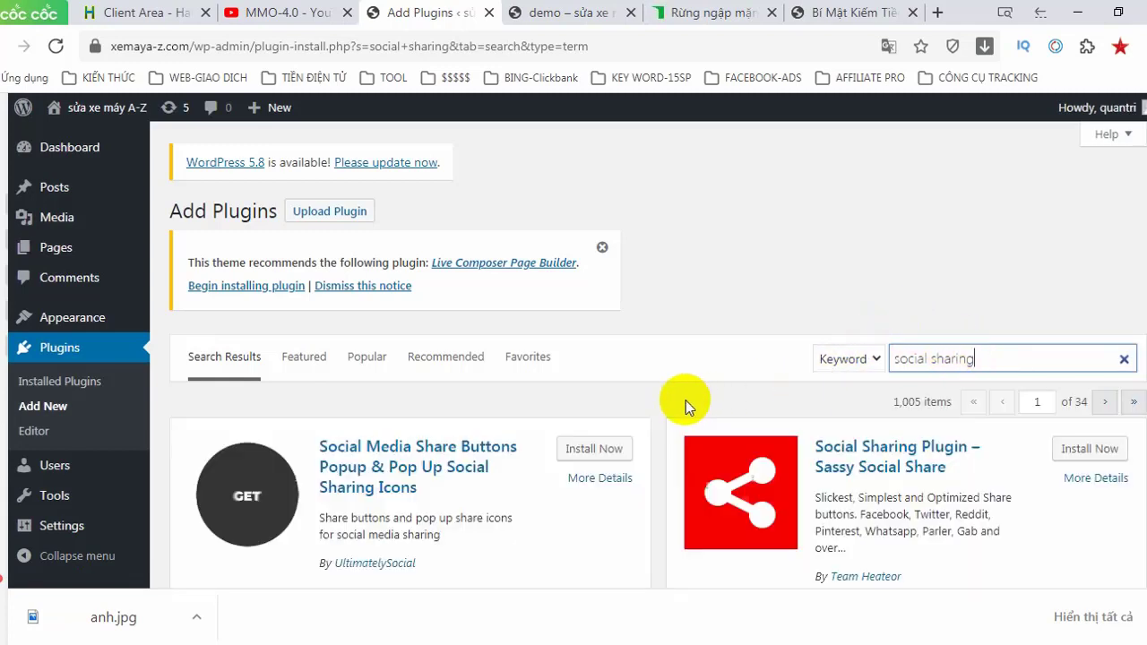
Install and activate the Social Sharing Plugin – Sassy Social Share, and acknowledge its GDPR notice.
click(1088, 449)
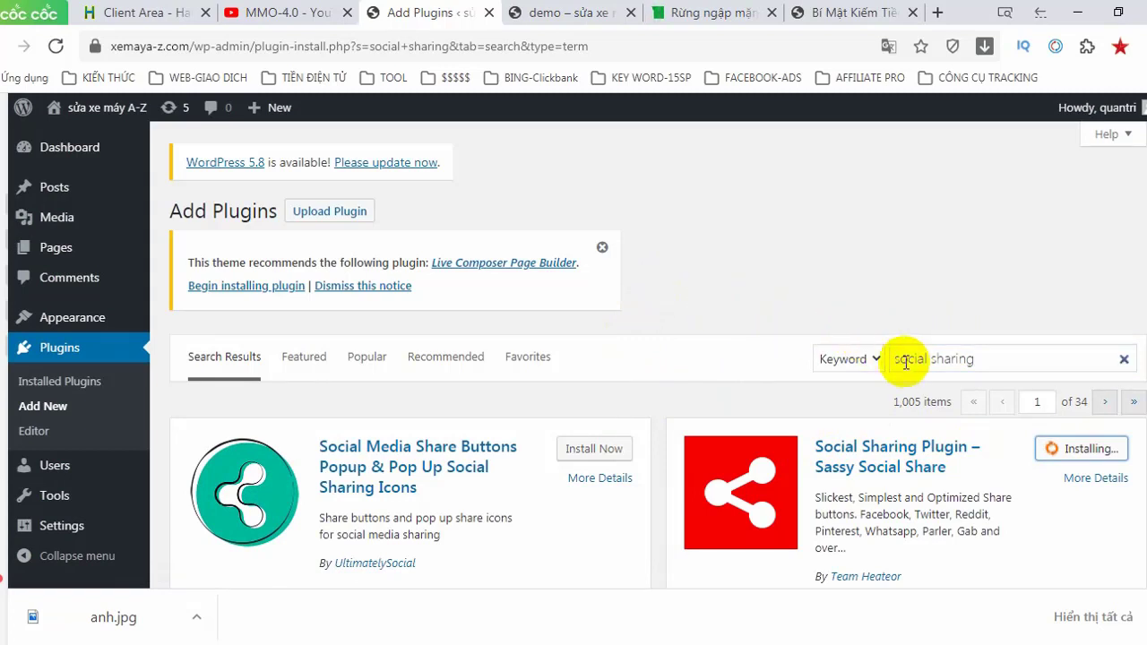
scroll(1021, 315, down, 1)
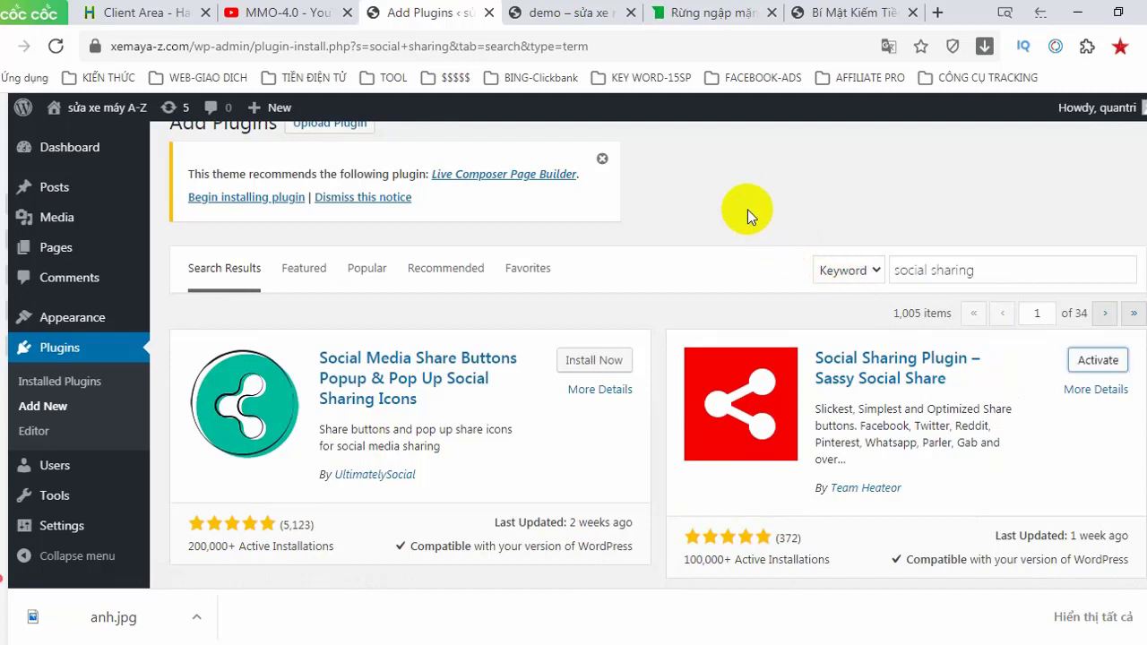
click(1102, 361)
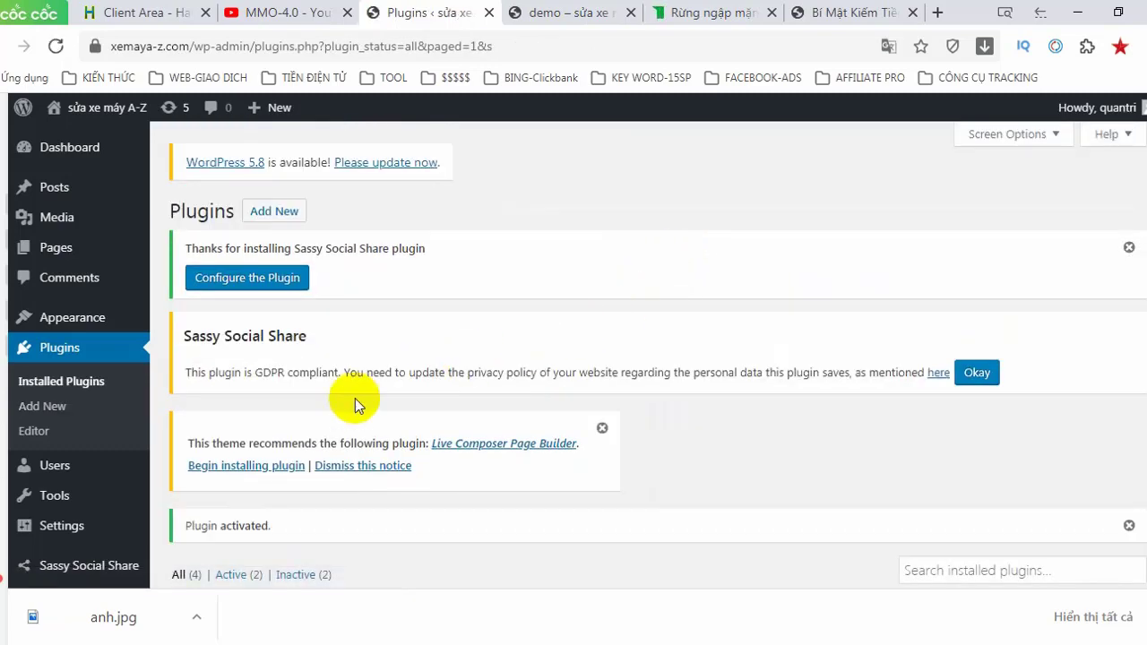
scroll(671, 435, down, 3)
scroll(913, 273, up, 2)
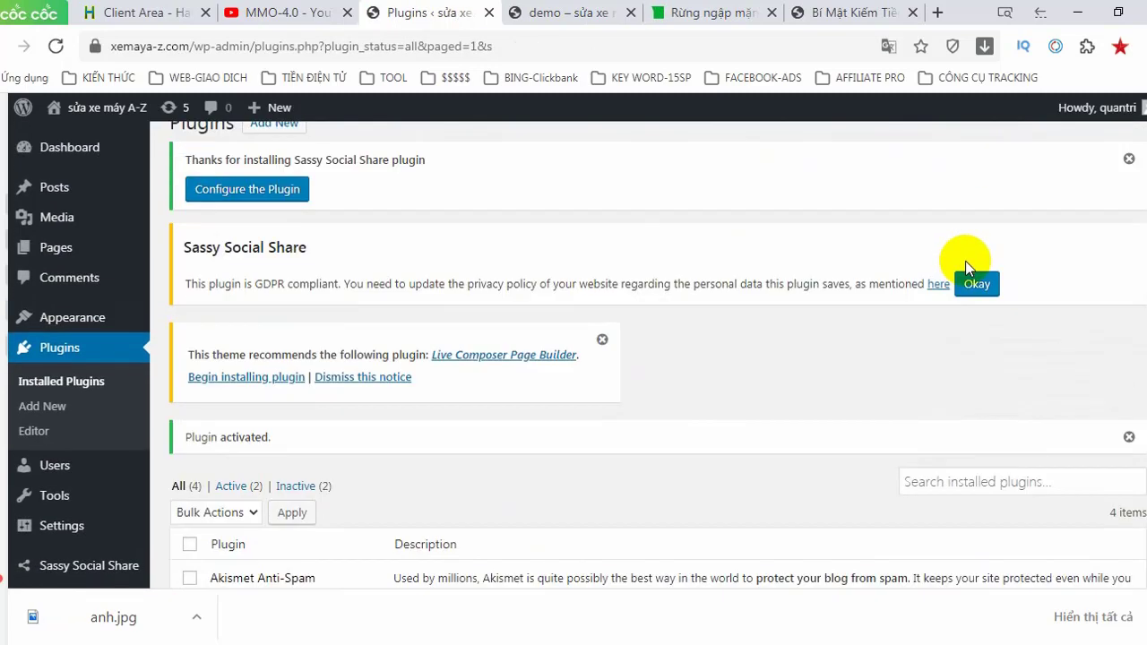
click(989, 285)
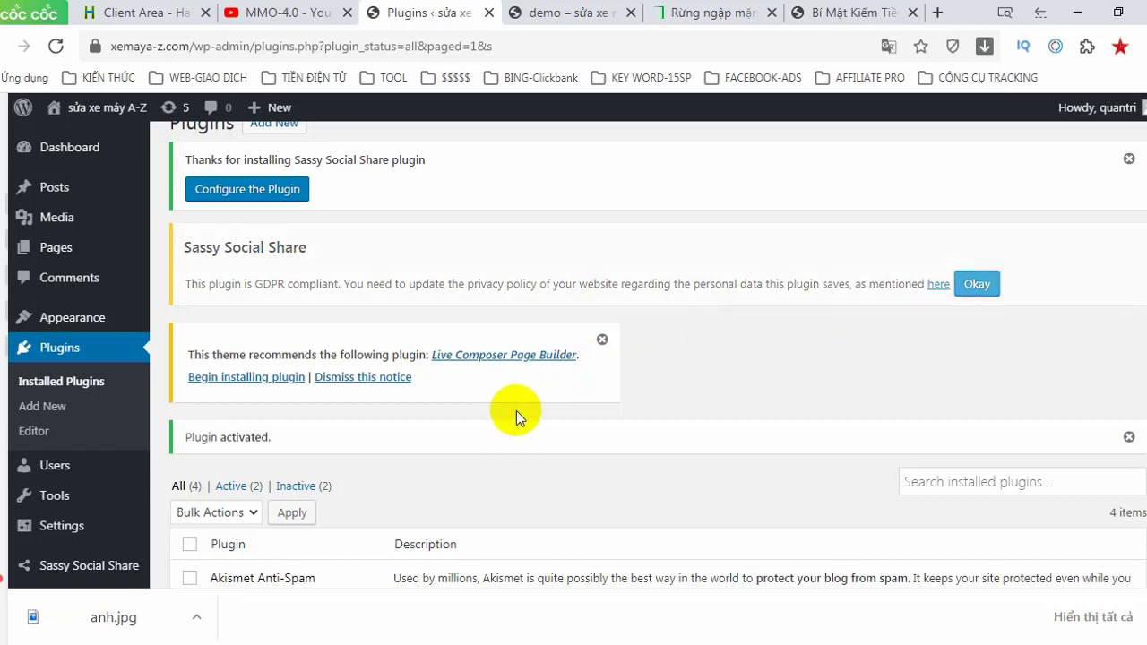
Select Sassy Social Share among the installed plugins, view the available bulk actions without applying one, and clear the selection.
scroll(618, 385, down, 2)
scroll(353, 424, down, 1)
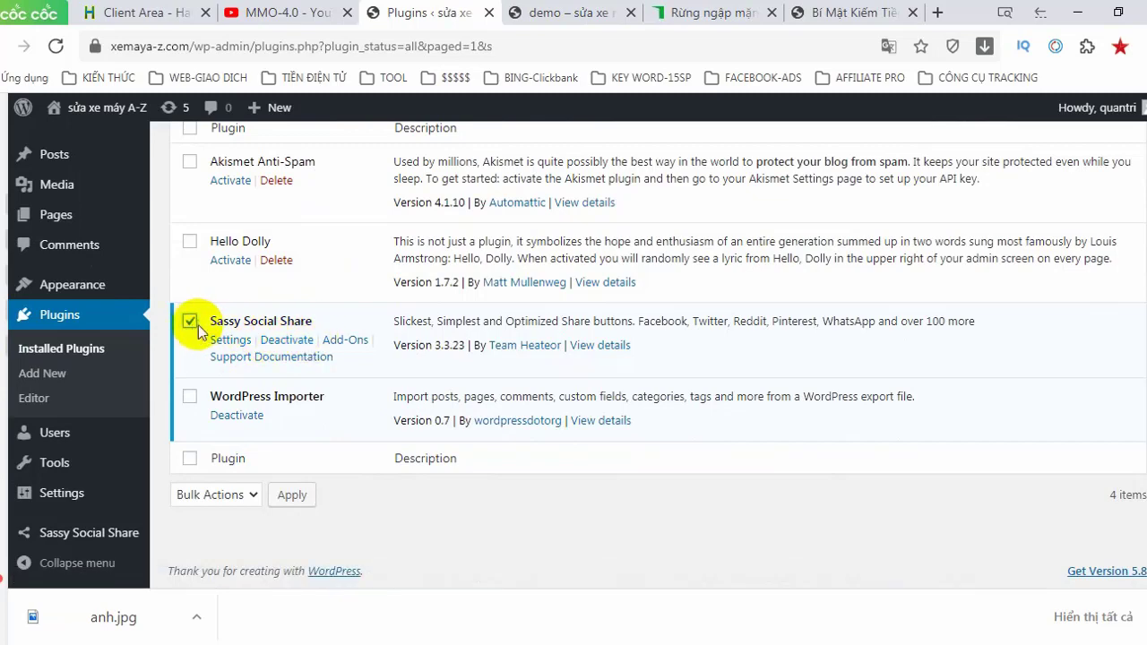
scroll(199, 332, up, 3)
click(248, 362)
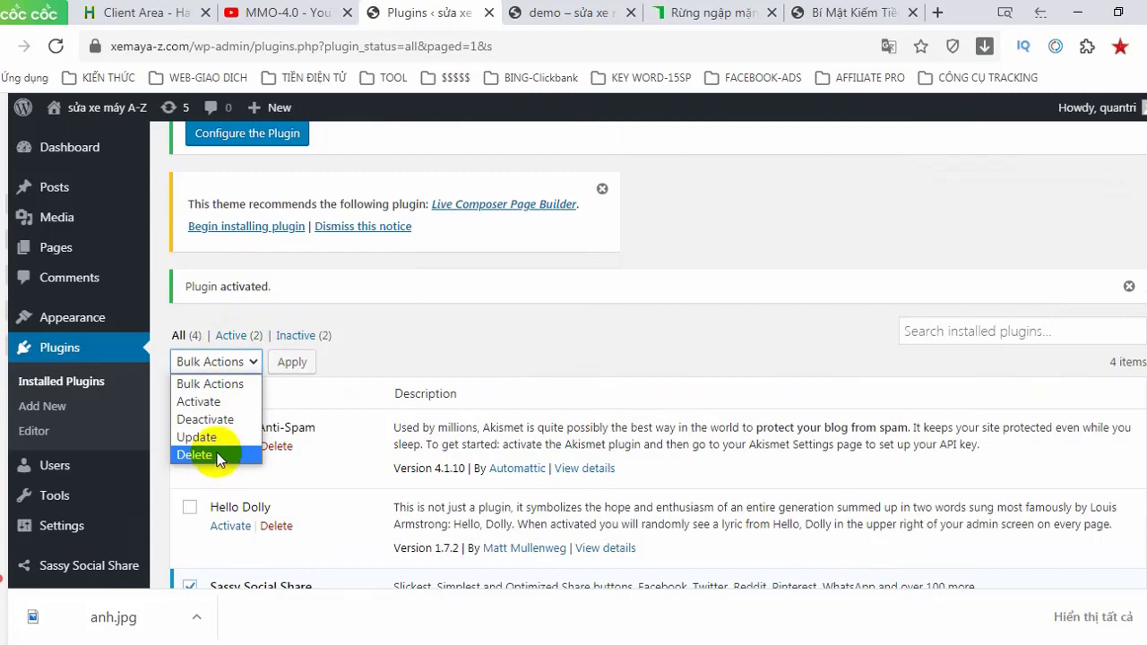
click(463, 338)
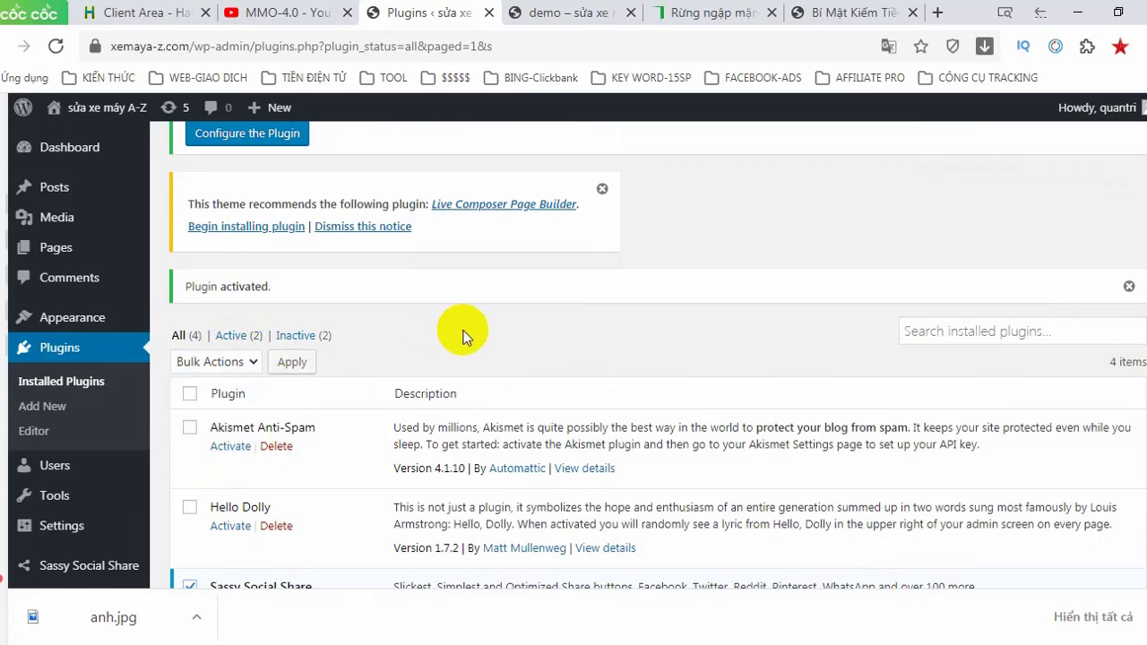
scroll(463, 337, down, 3)
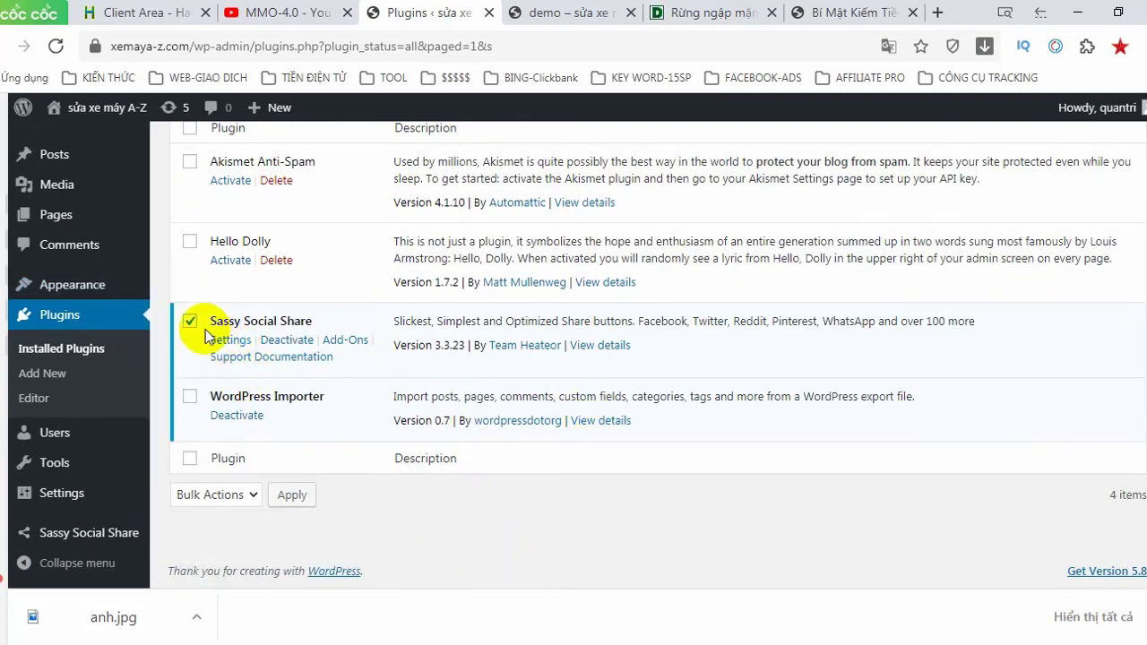
click(190, 322)
Open the Sassy Social Share settings and examine the standard and floating interface theme options.
click(229, 340)
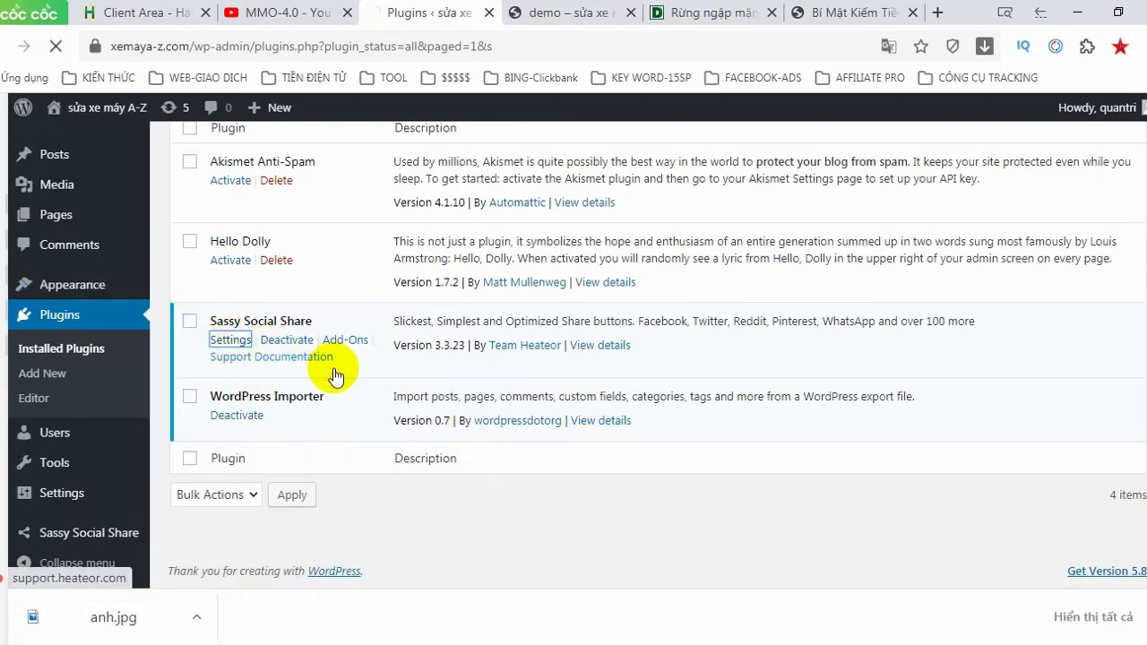
scroll(538, 355, down, 2)
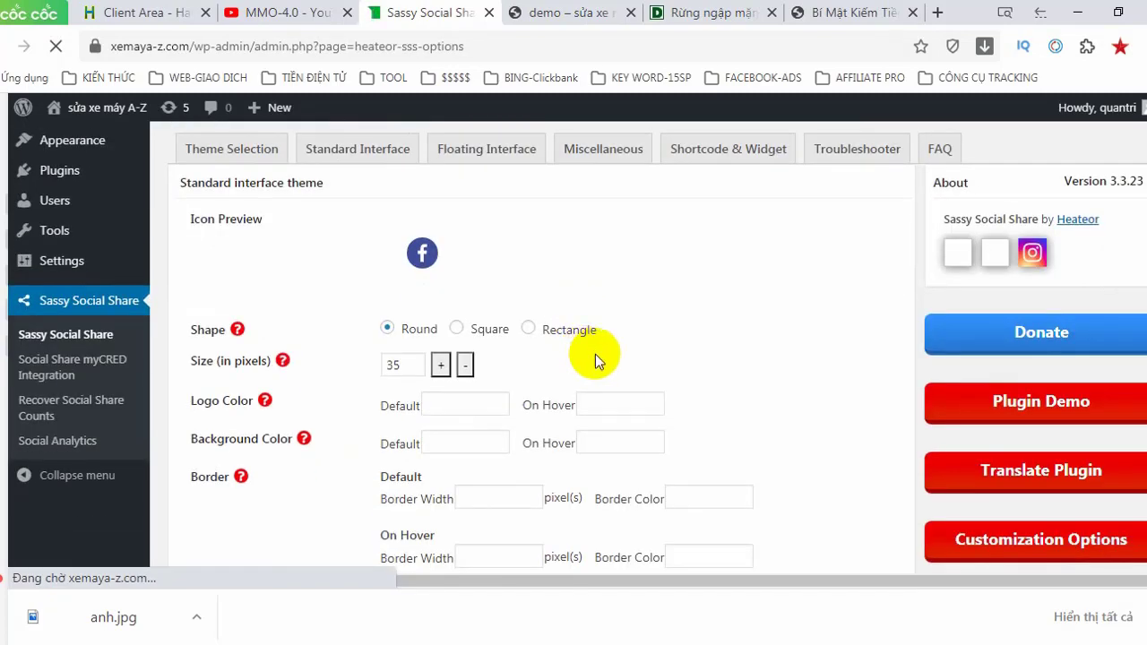
scroll(448, 350, down, 4)
scroll(421, 404, up, 4)
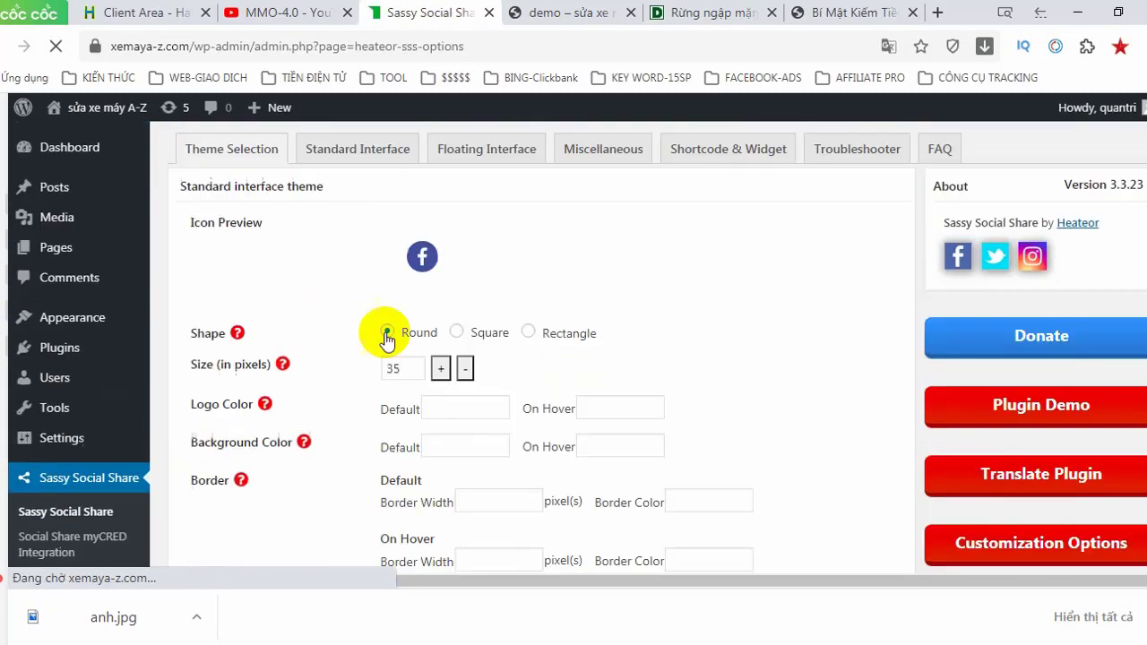
scroll(467, 279, up, 1)
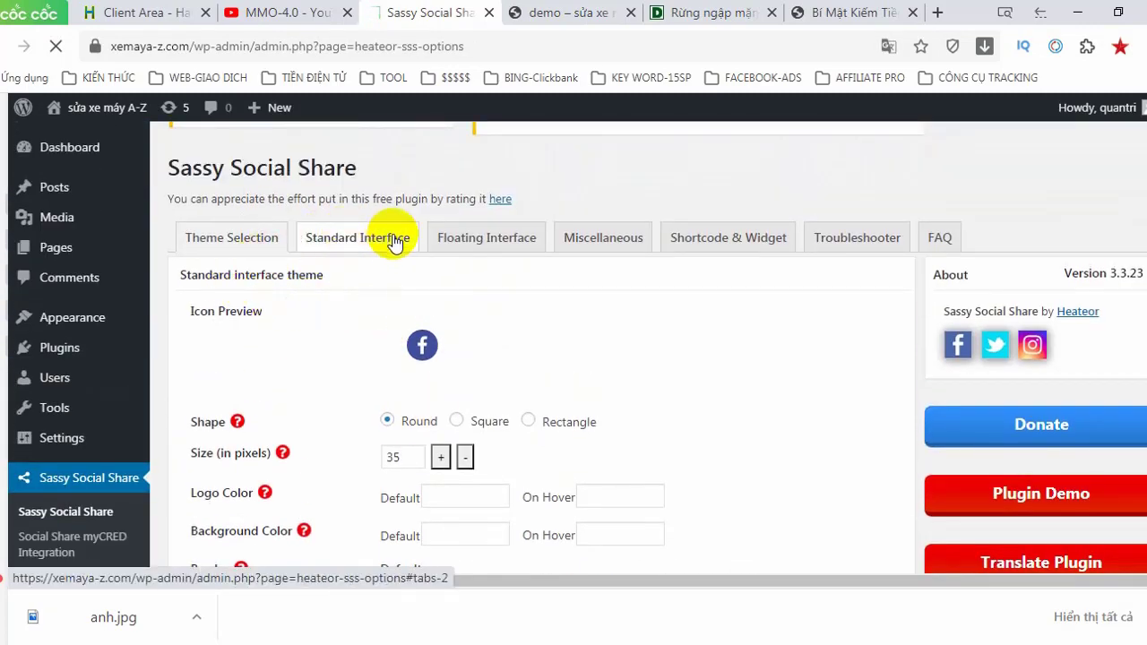
scroll(394, 313, down, 7)
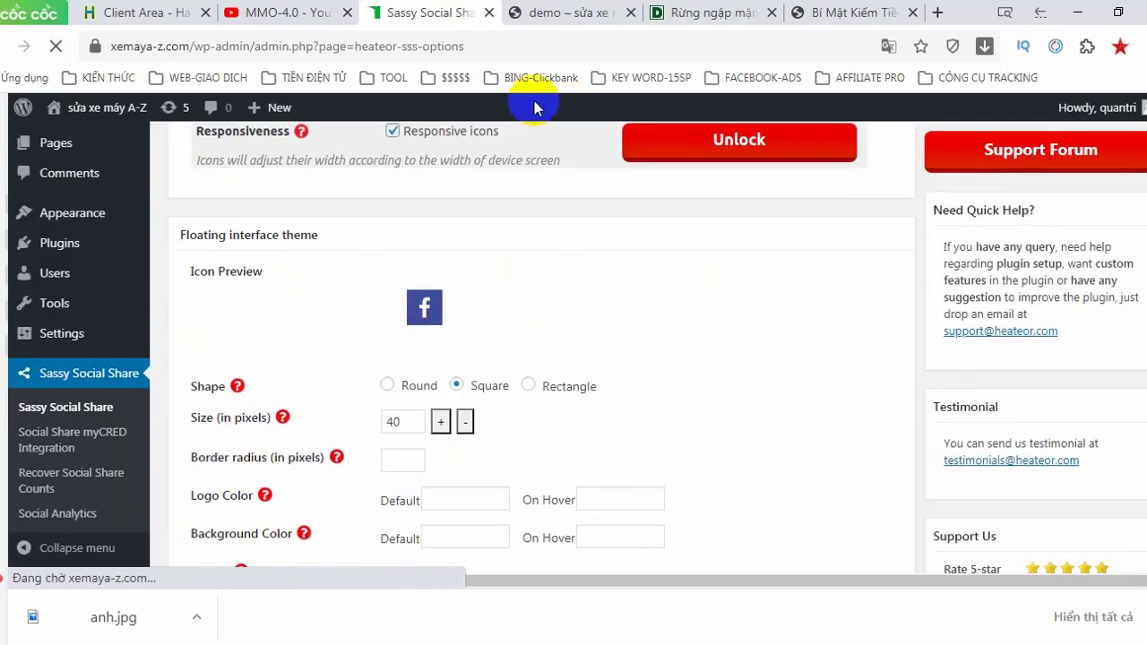
scroll(371, 298, up, 3)
scroll(370, 297, up, 4)
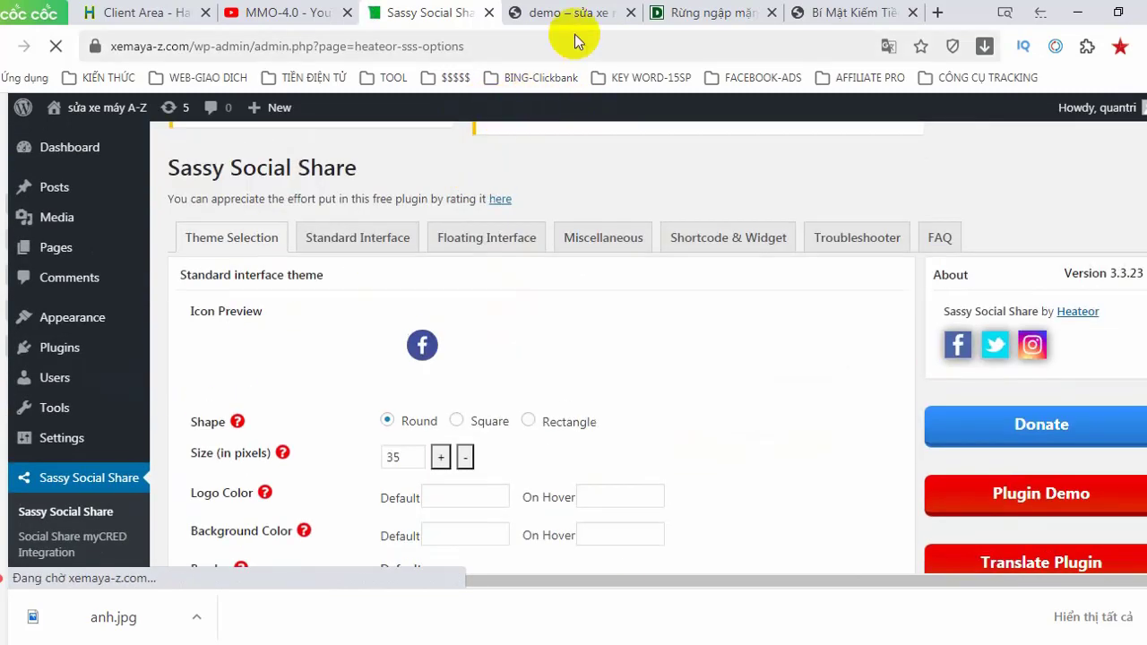
Return to the live site's homepage through the dashboard and check the floating social share icons beside the content.
click(571, 13)
mouse_move(83, 107)
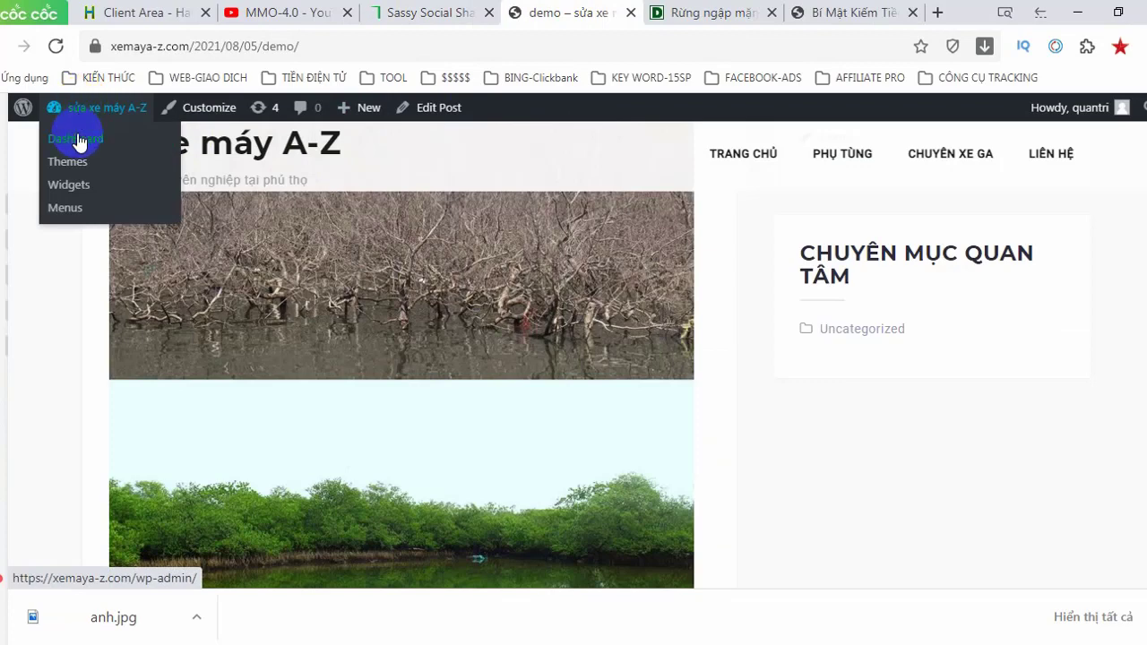
click(79, 139)
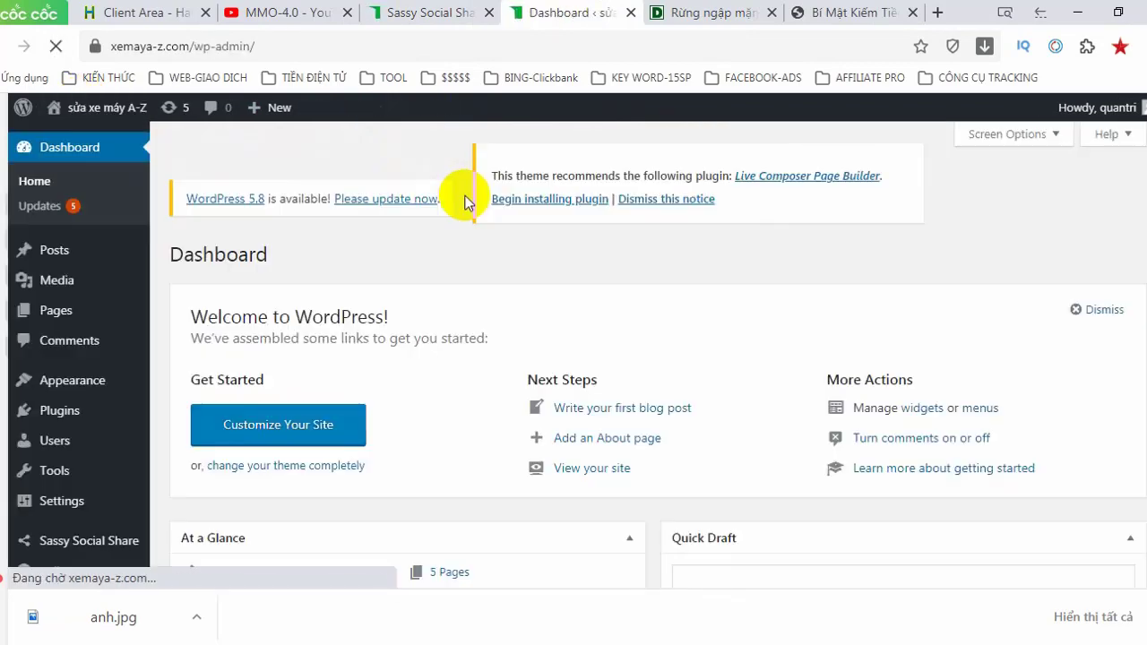
mouse_move(102, 113)
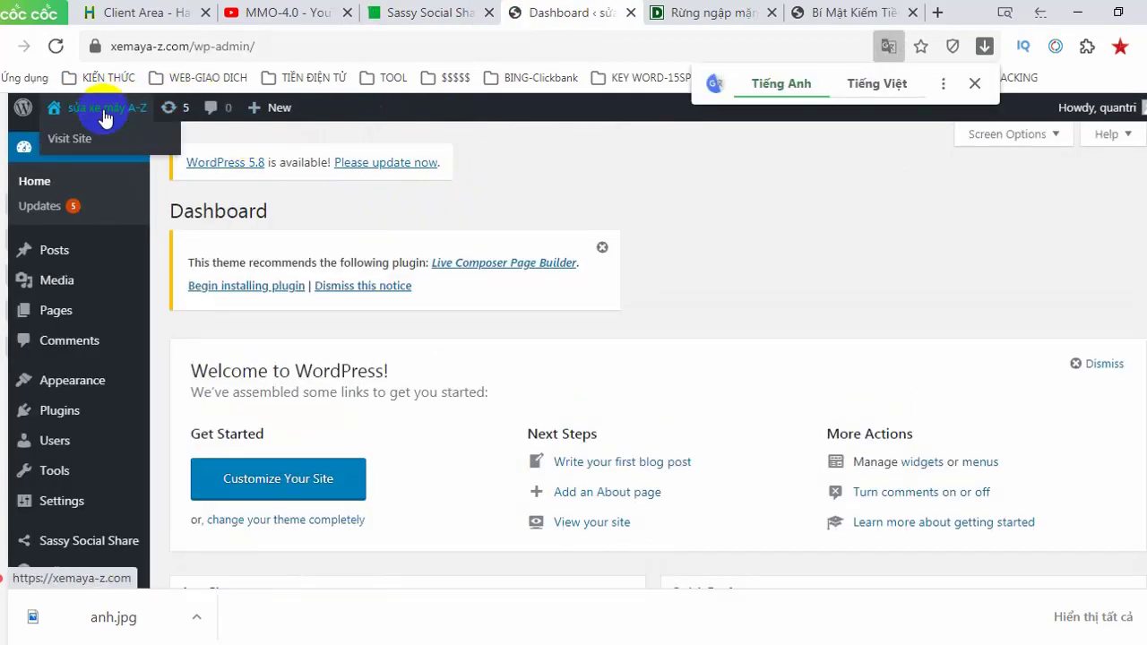
click(94, 137)
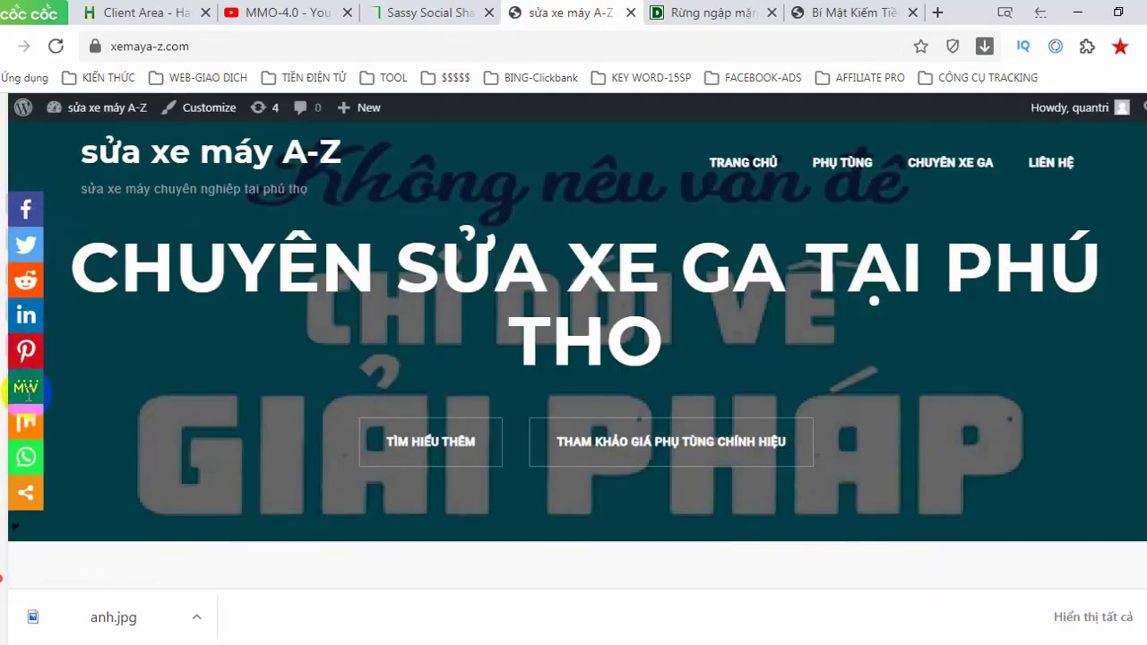
scroll(29, 269, down, 5)
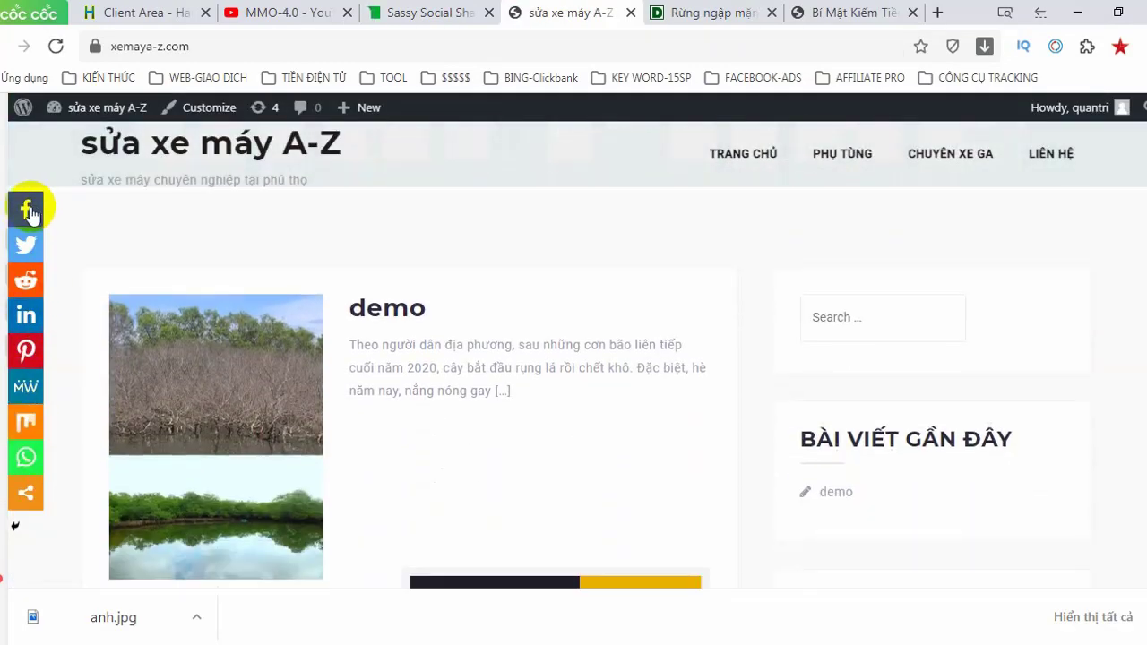
scroll(689, 517, down, 2)
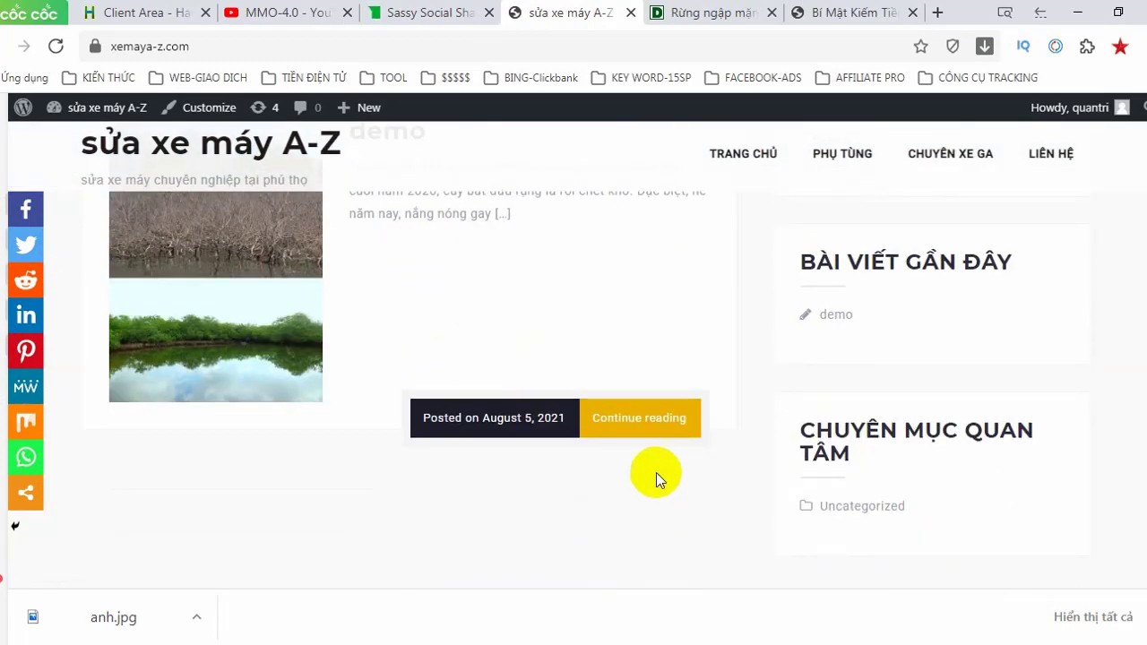
Open the demo post from the homepage, check its share icons, and open the Facebook share window from the floating bar.
click(160, 337)
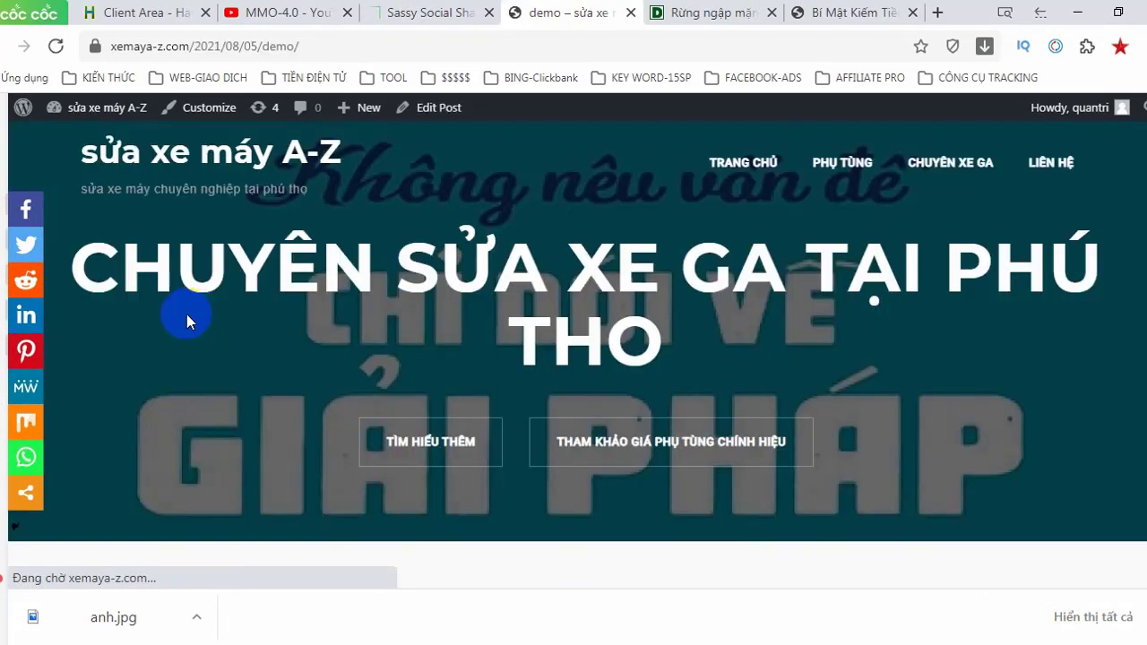
scroll(159, 348, down, 5)
scroll(624, 345, down, 3)
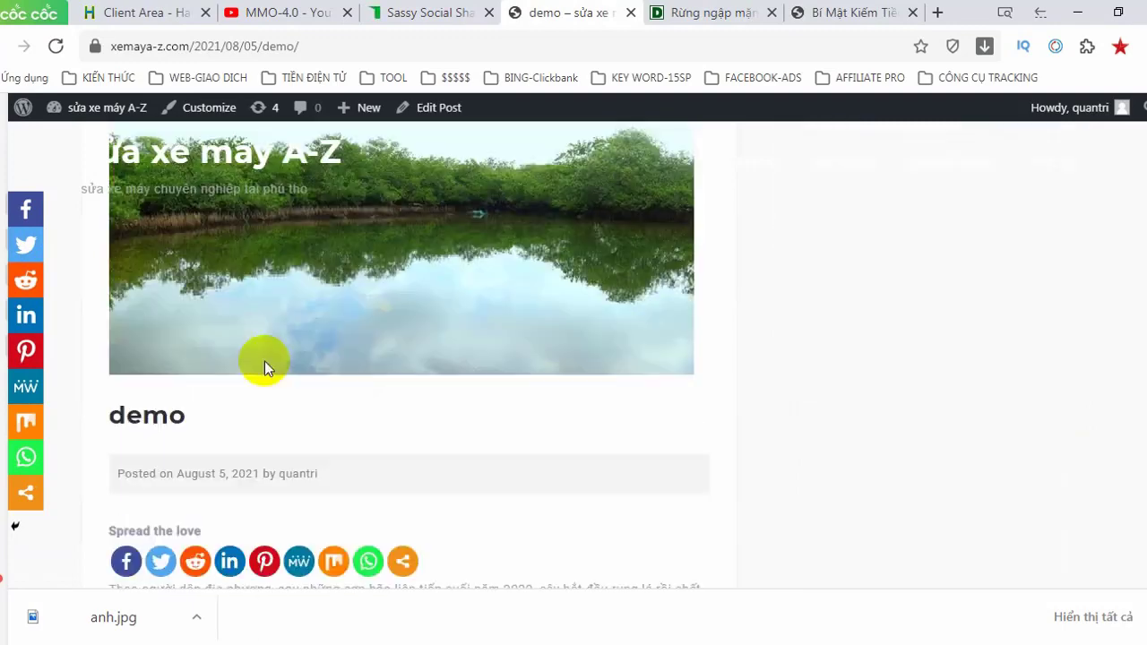
click(25, 209)
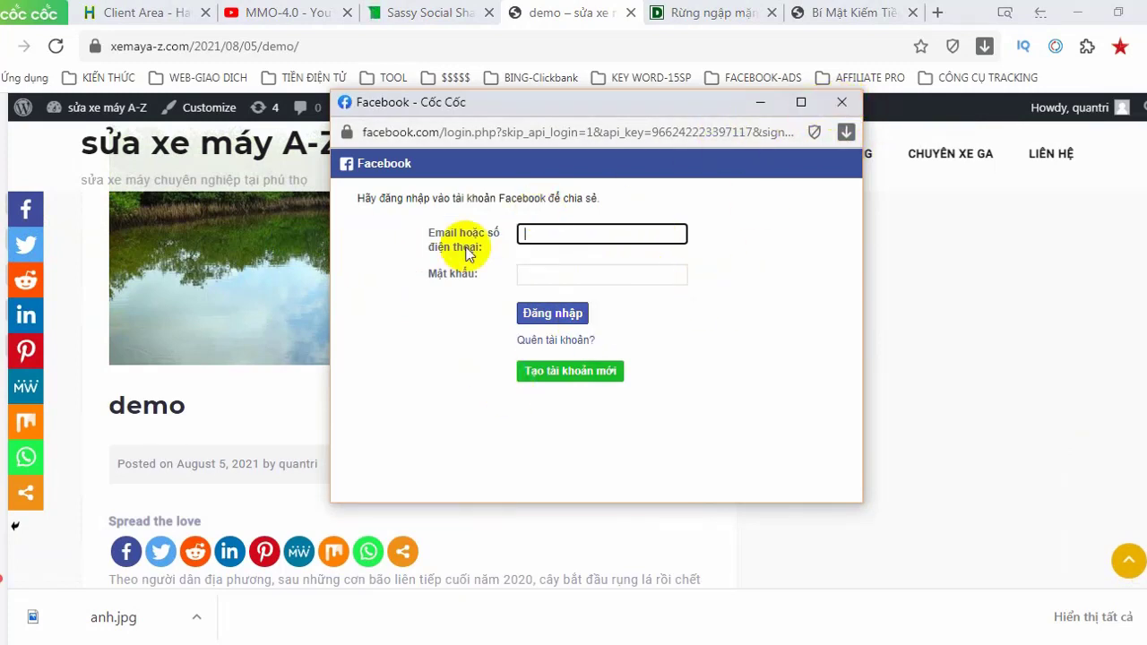
Close the Facebook share window, return to the top of the demo post, and go back to the Sassy Social Share settings.
click(836, 105)
scroll(568, 307, up, 8)
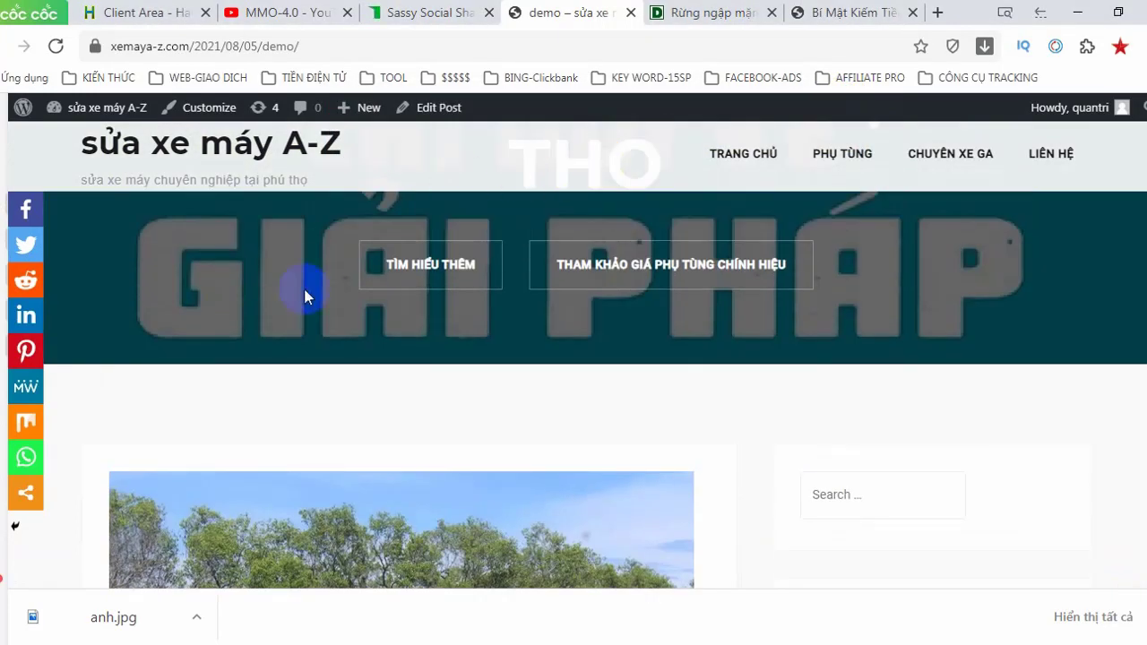
scroll(305, 295, up, 2)
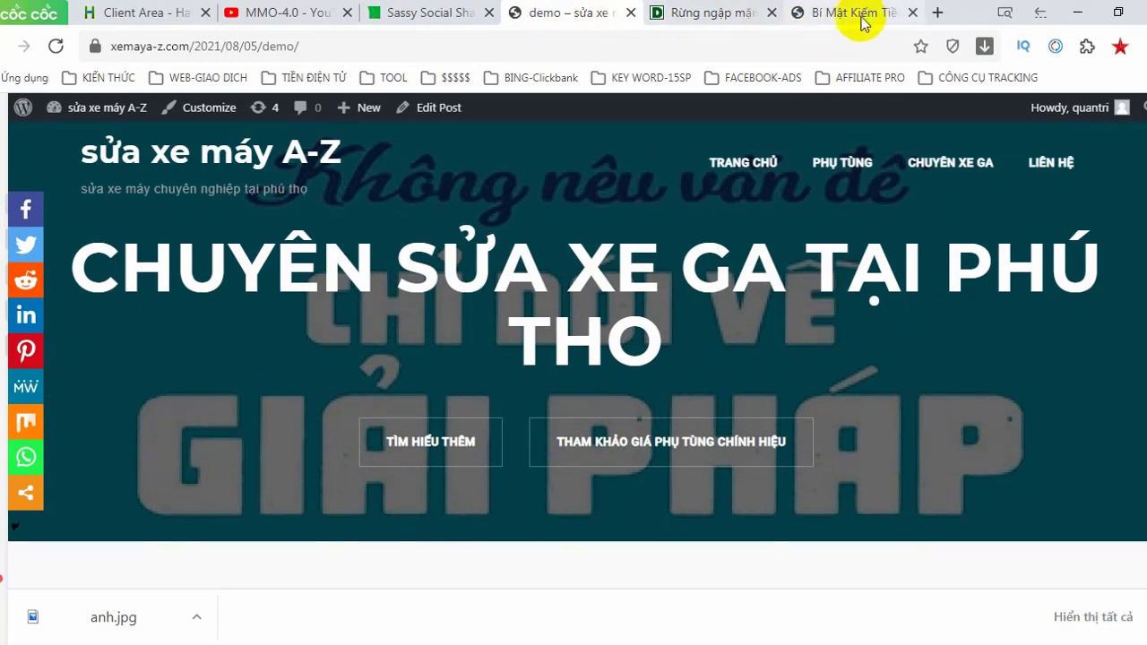
click(440, 12)
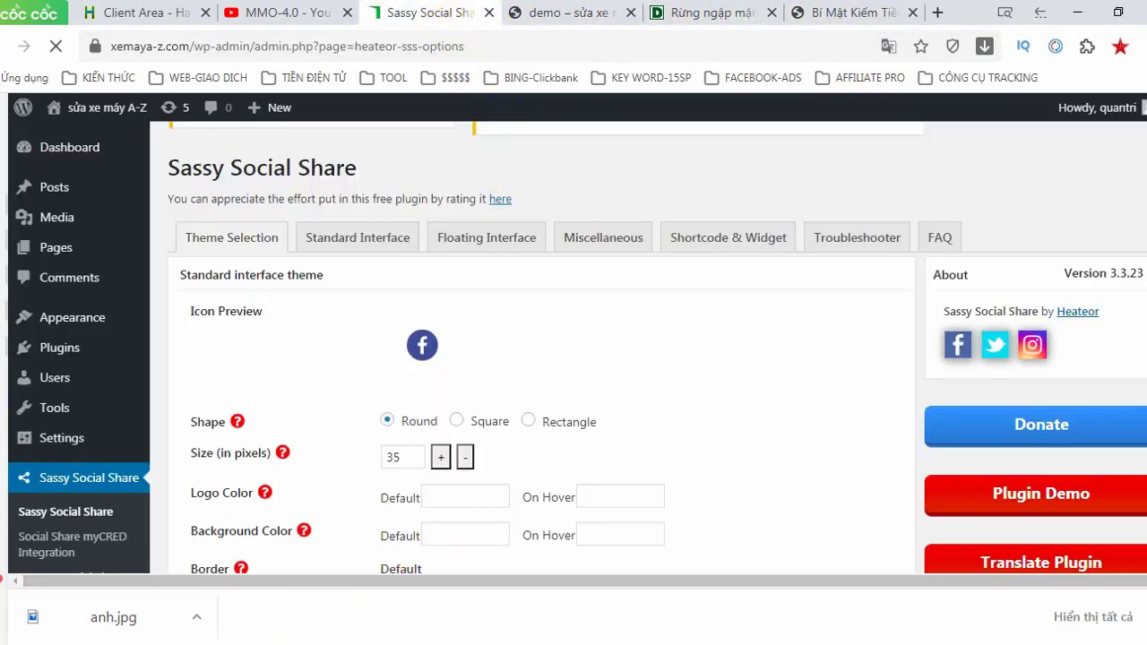
Switch to File Explorer and locate the purchased plugin archive instabuilder219 inside the PLUGIN MUA BẢN QUYỀN folder on drive H.
key(super+Tab)
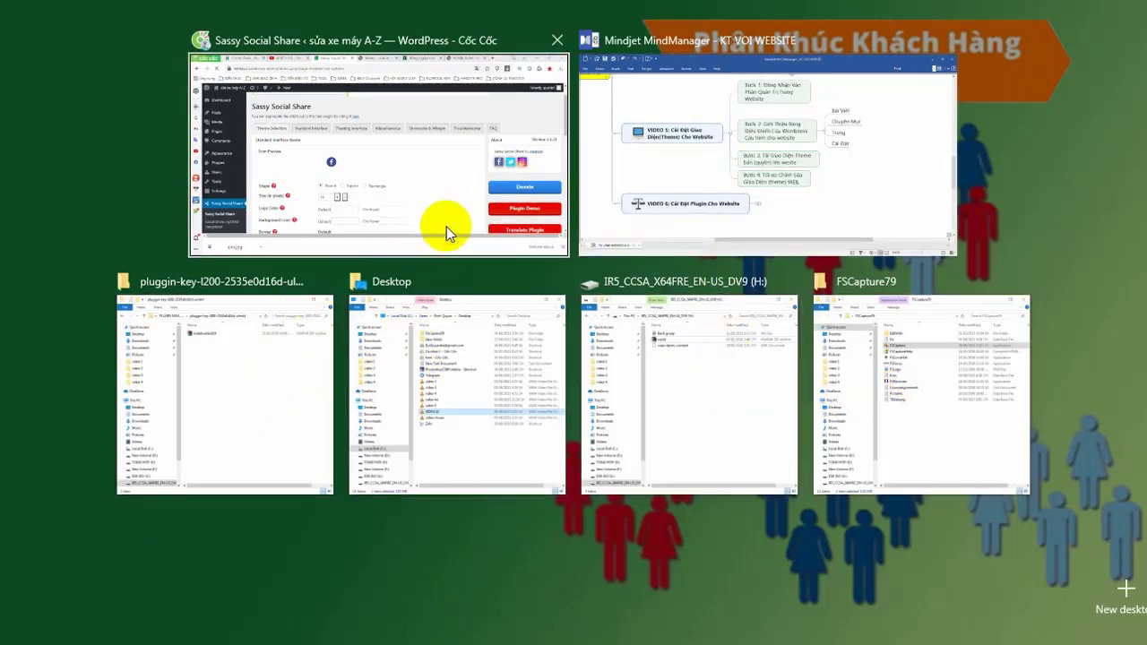
click(708, 410)
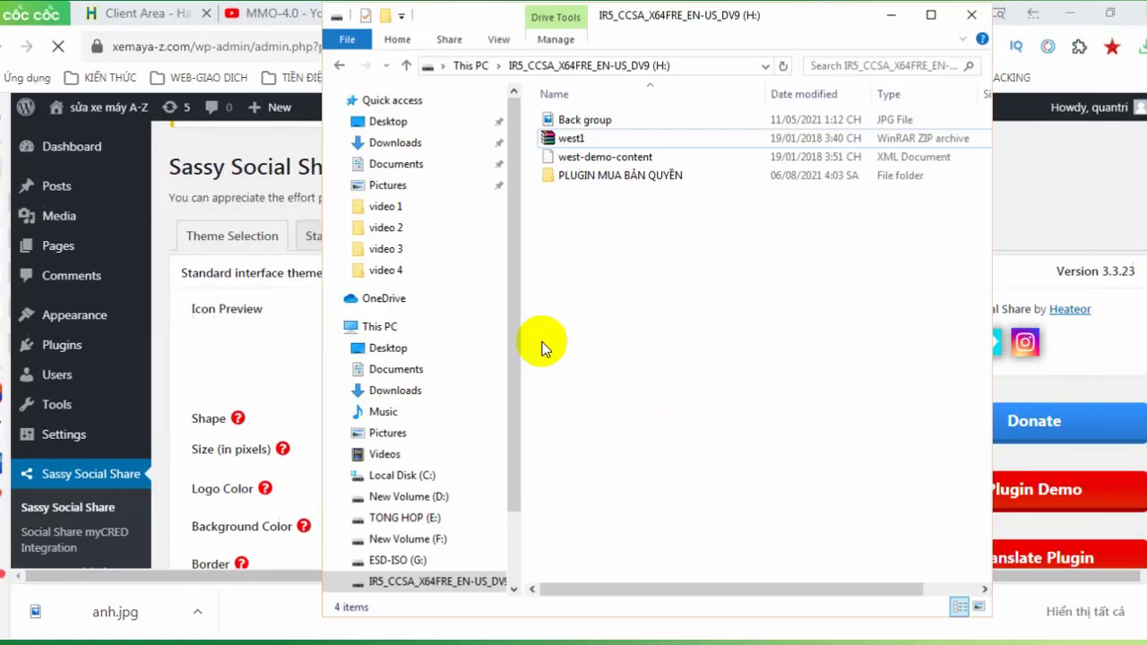
double_click(668, 174)
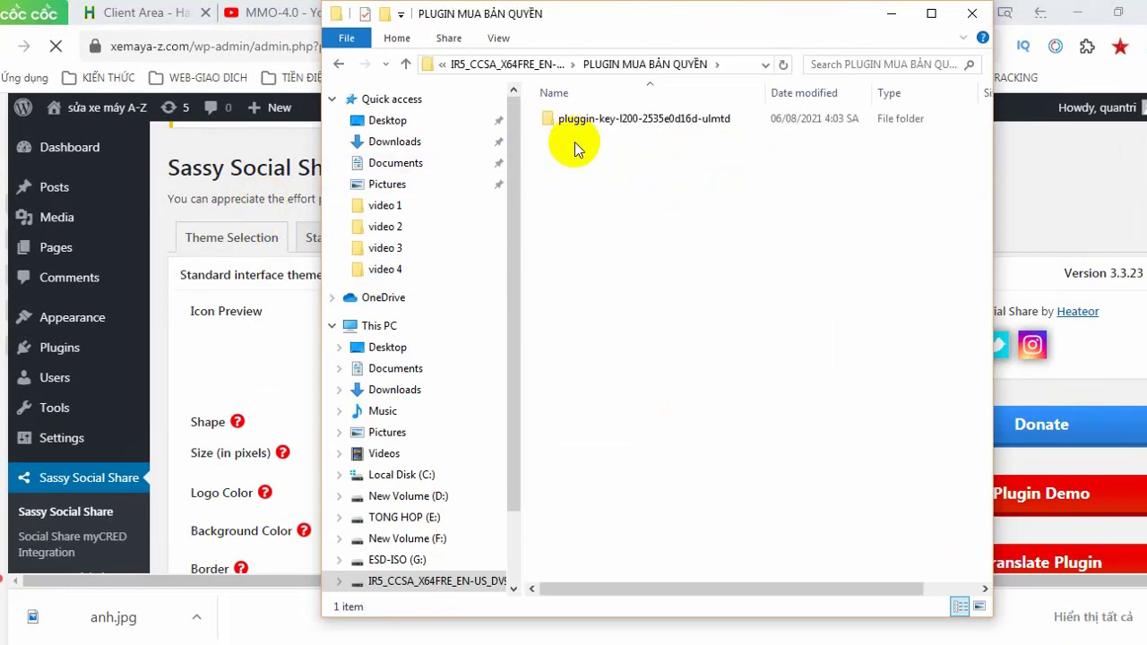
double_click(596, 120)
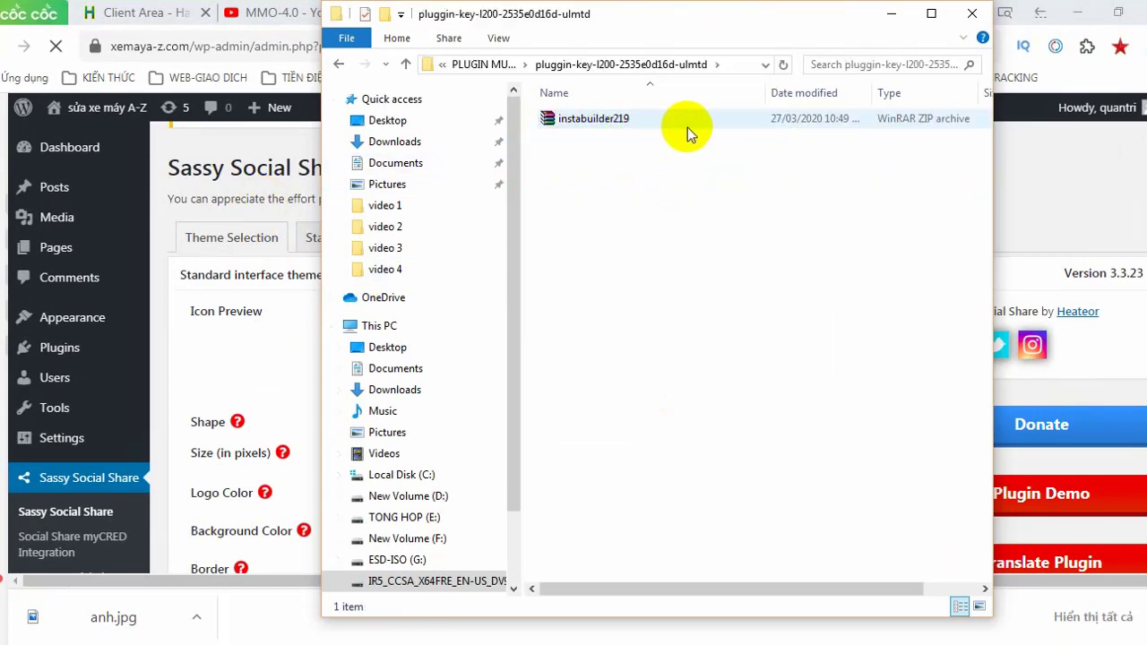
click(890, 13)
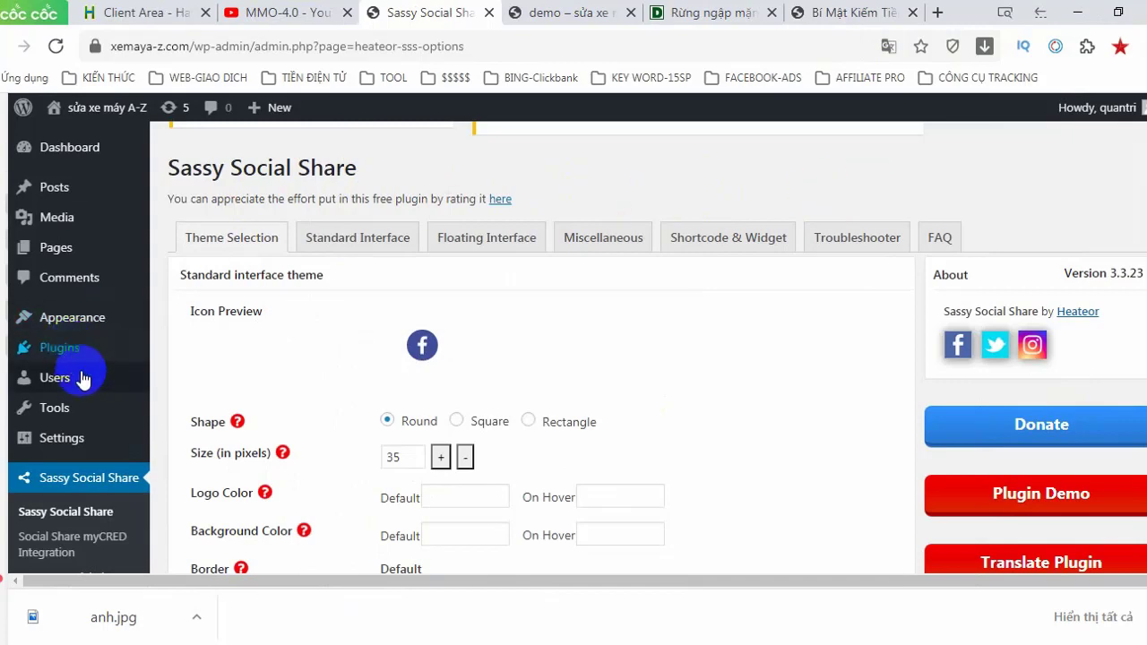
Go to the page for adding new plugins and open the file chooser for a plugin upload.
scroll(81, 379, down, 2)
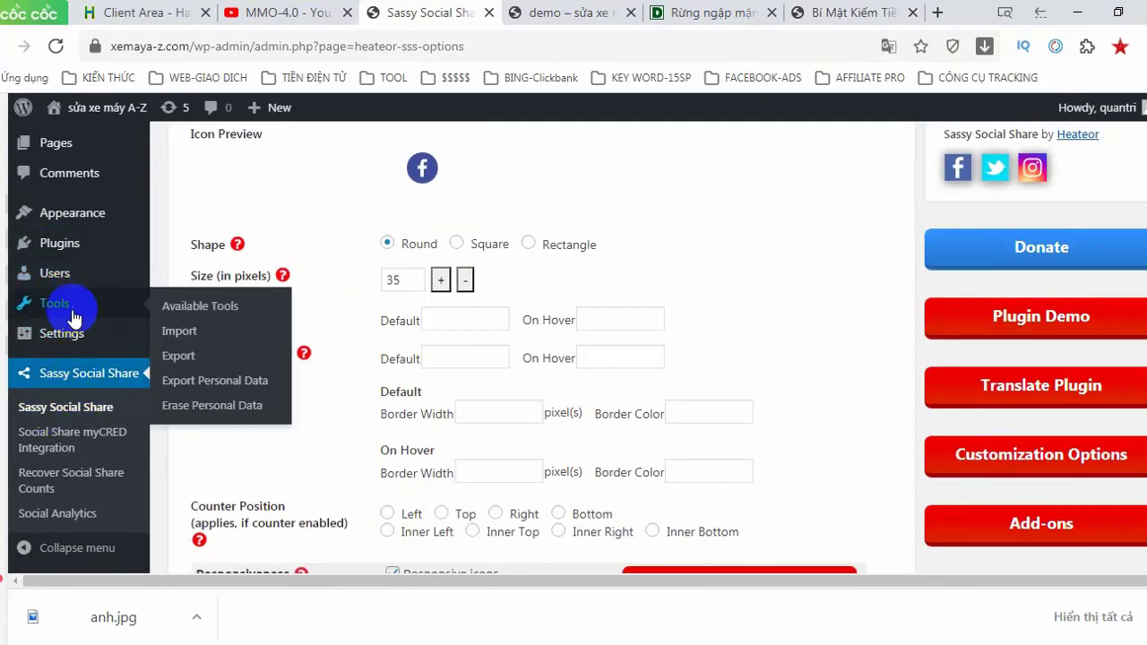
scroll(68, 309, up, 1)
mouse_move(72, 336)
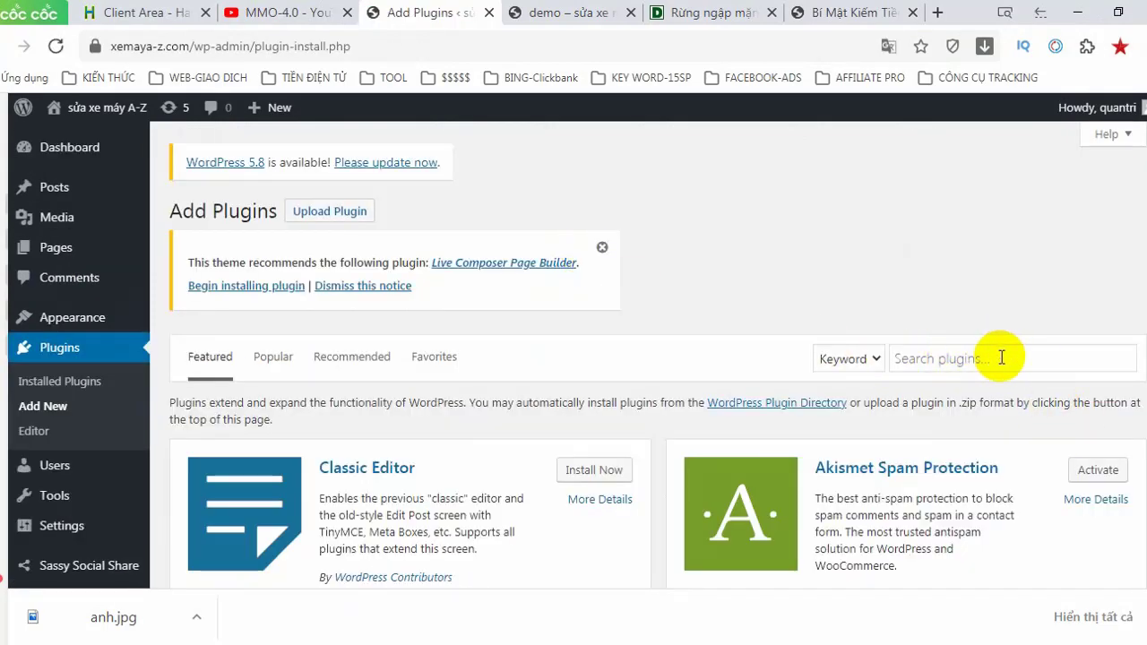
click(345, 215)
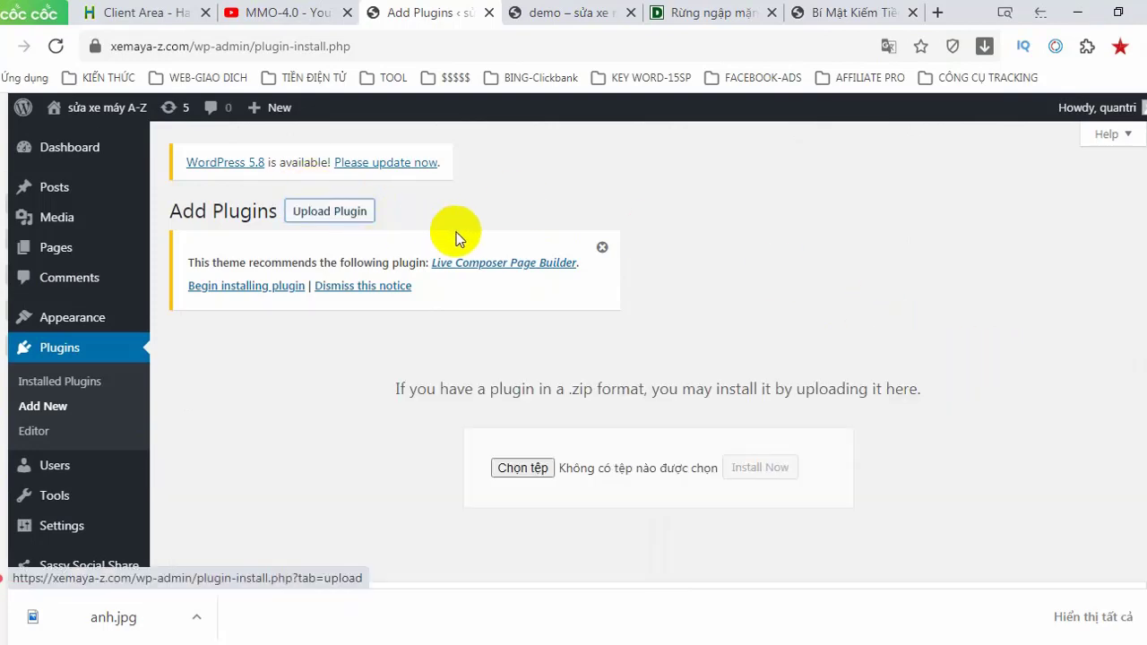
click(522, 468)
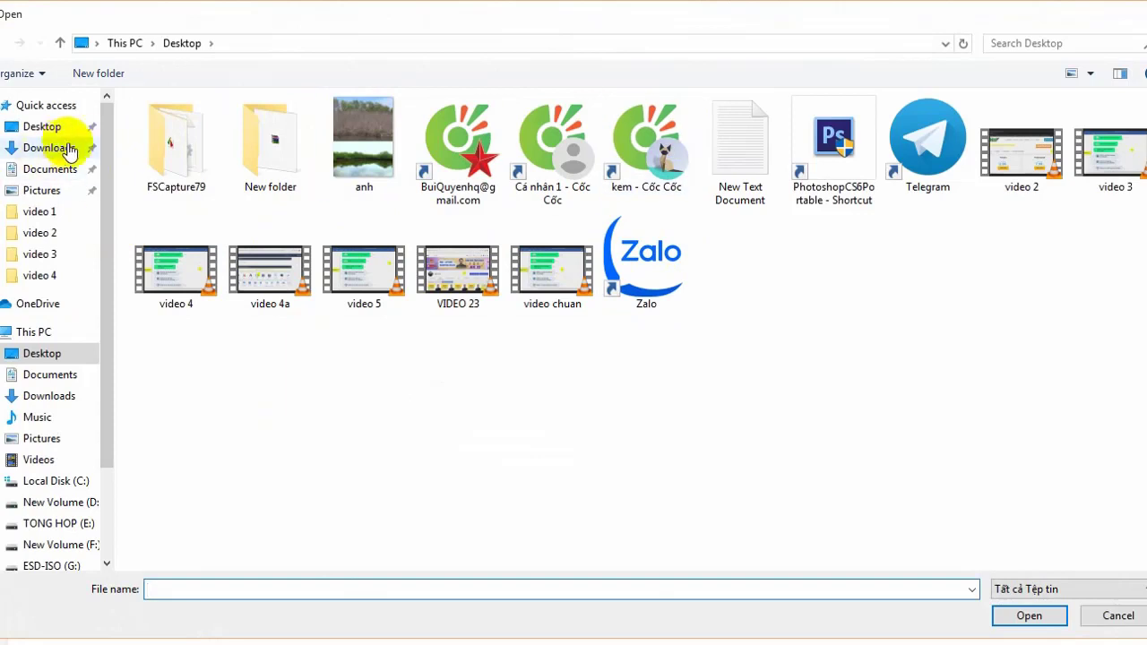
Choose instabuilder219.zip from the plugin subfolder of PLUGIN MUA BẢN QUYỀN on drive H as the upload file.
scroll(53, 528, down, 1)
click(57, 537)
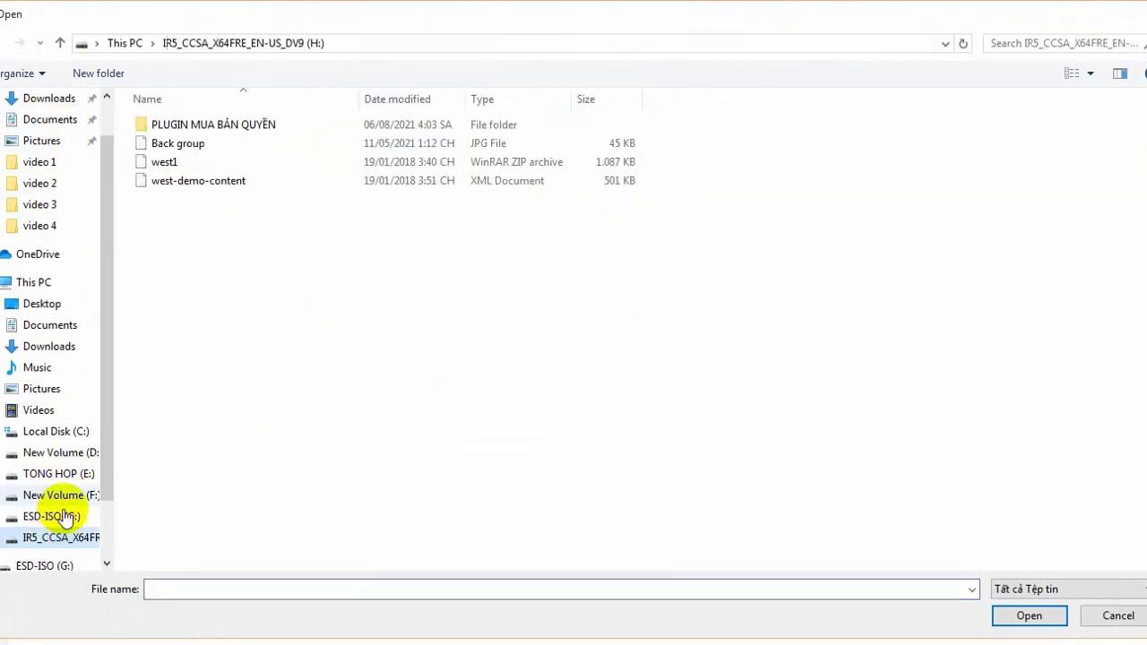
double_click(201, 125)
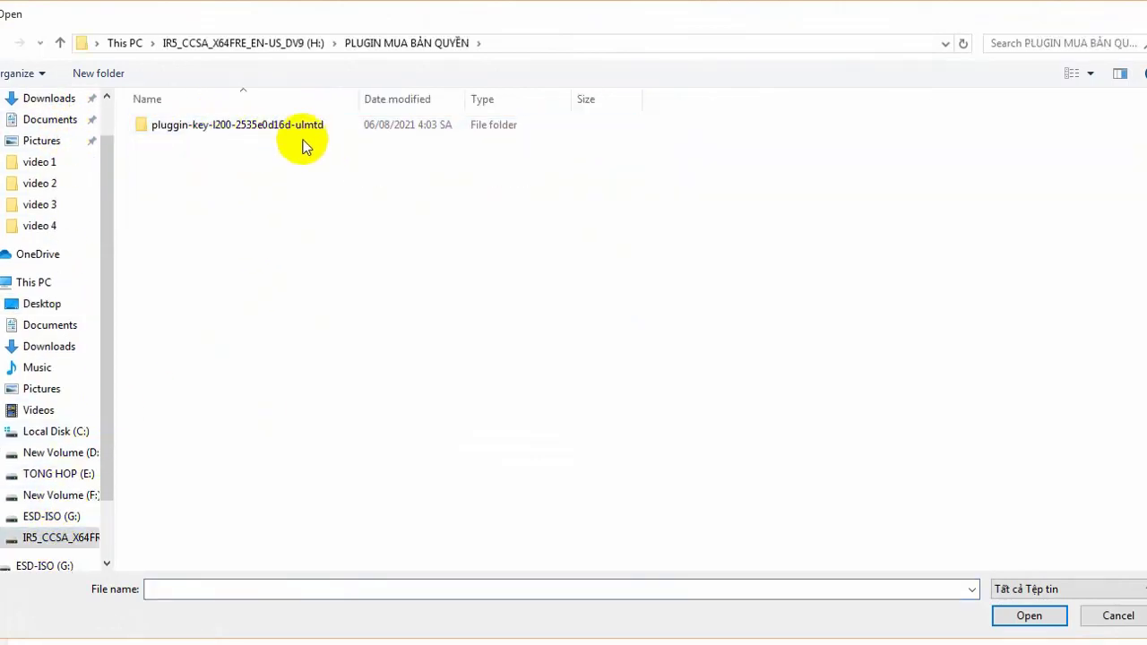
double_click(205, 125)
double_click(215, 135)
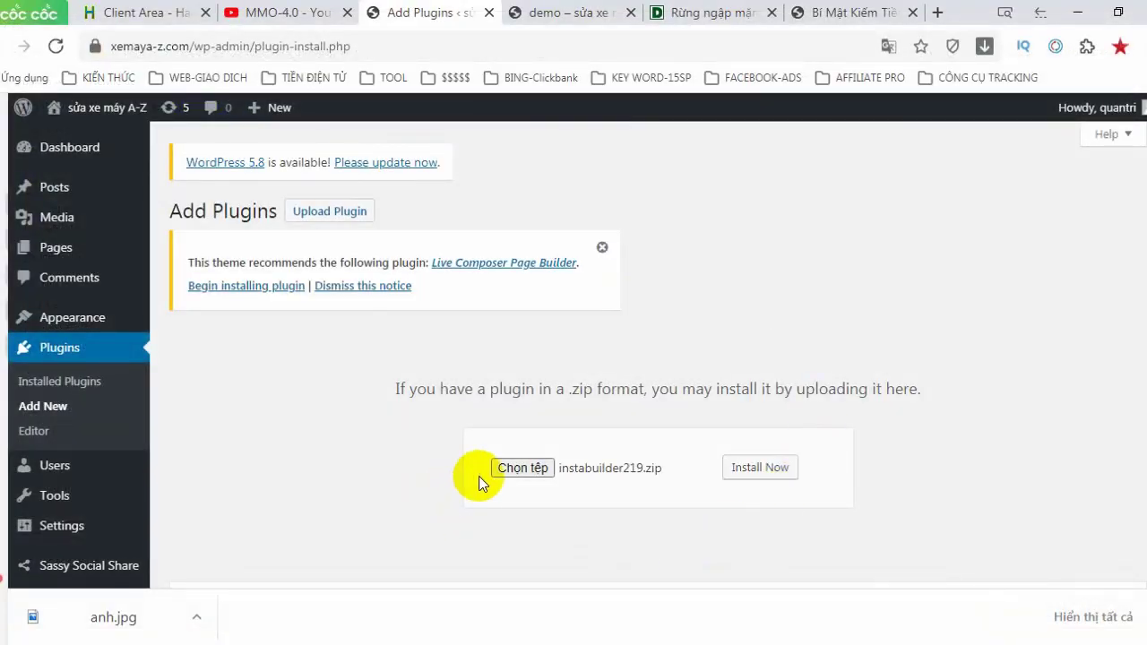
Install the uploaded instabuilder219.zip plugin and activate it.
click(766, 467)
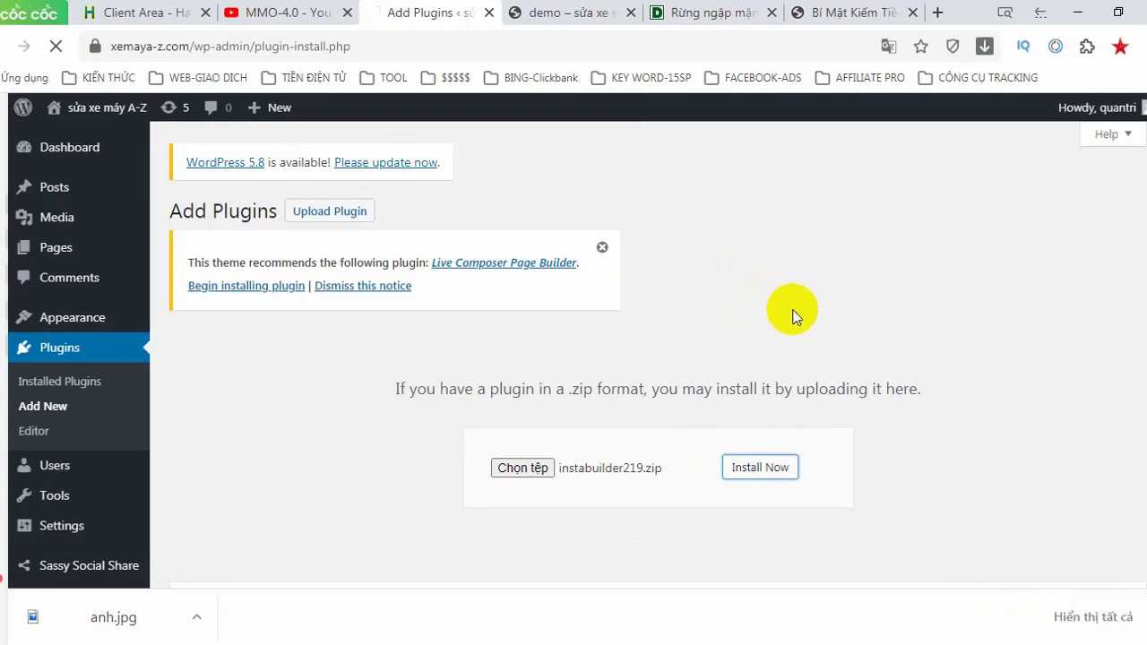
scroll(796, 340, down, 4)
scroll(515, 347, up, 4)
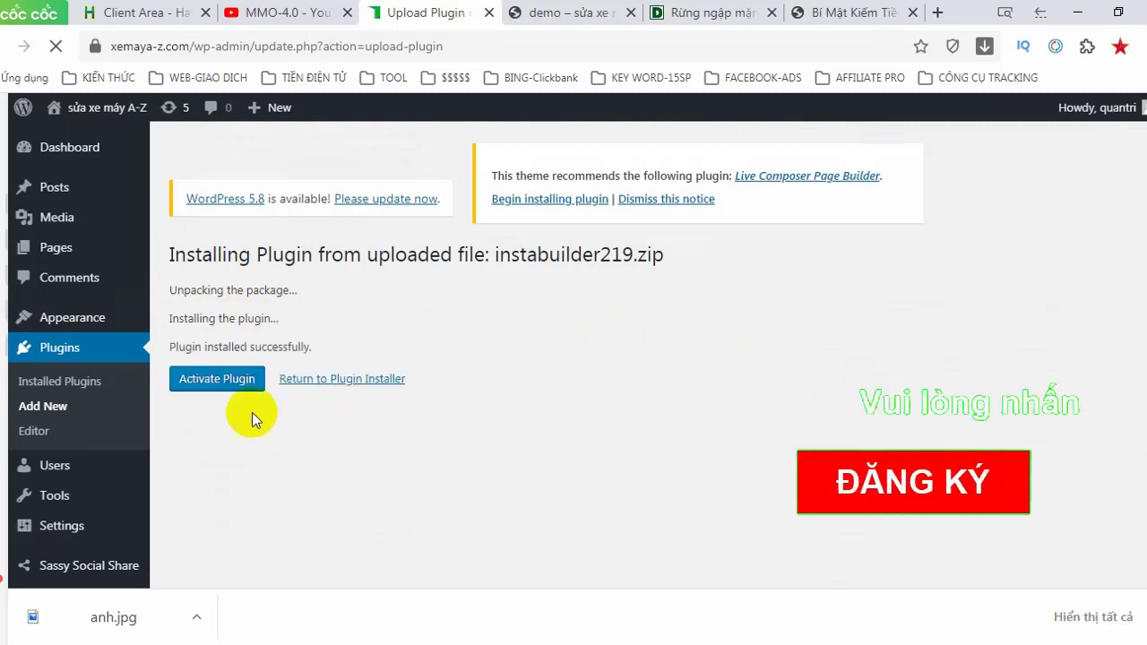
click(208, 379)
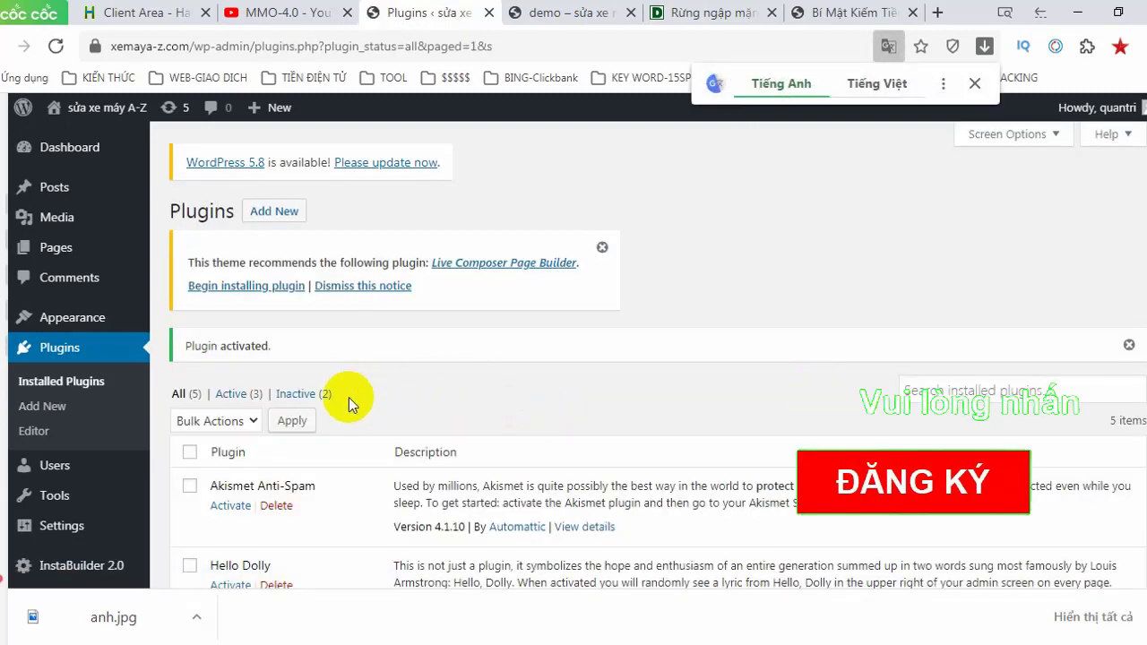
Check the installed plugins list for InstaBuilder 2.0 and open its license activation page at the license key field.
scroll(346, 396, down, 5)
scroll(194, 409, up, 5)
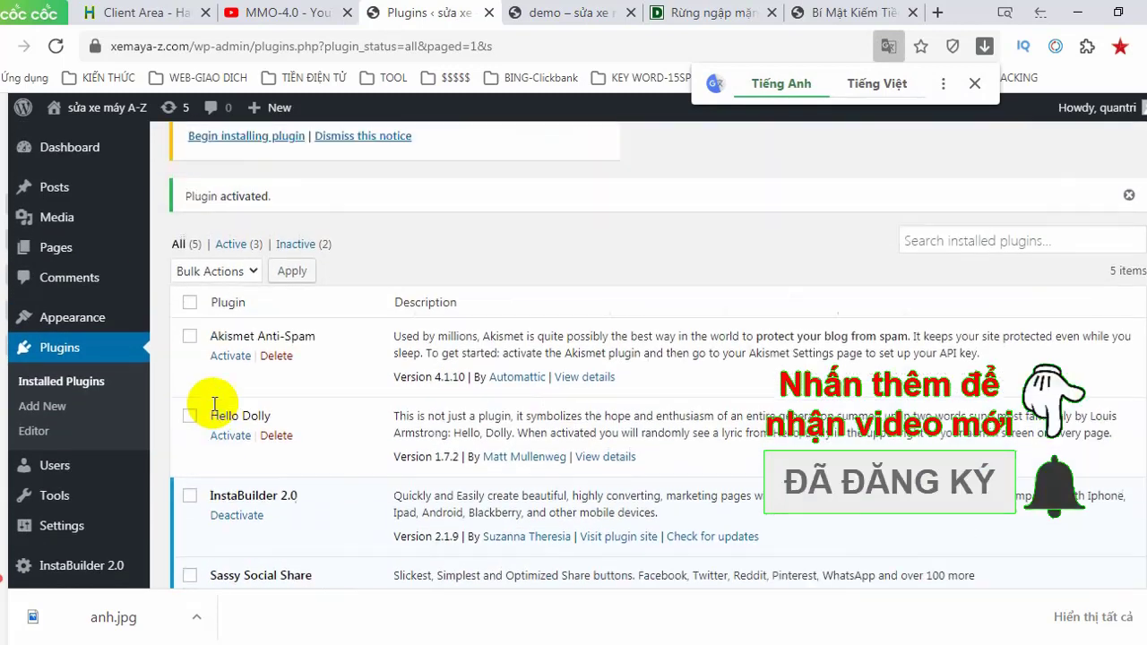
scroll(90, 524, down, 5)
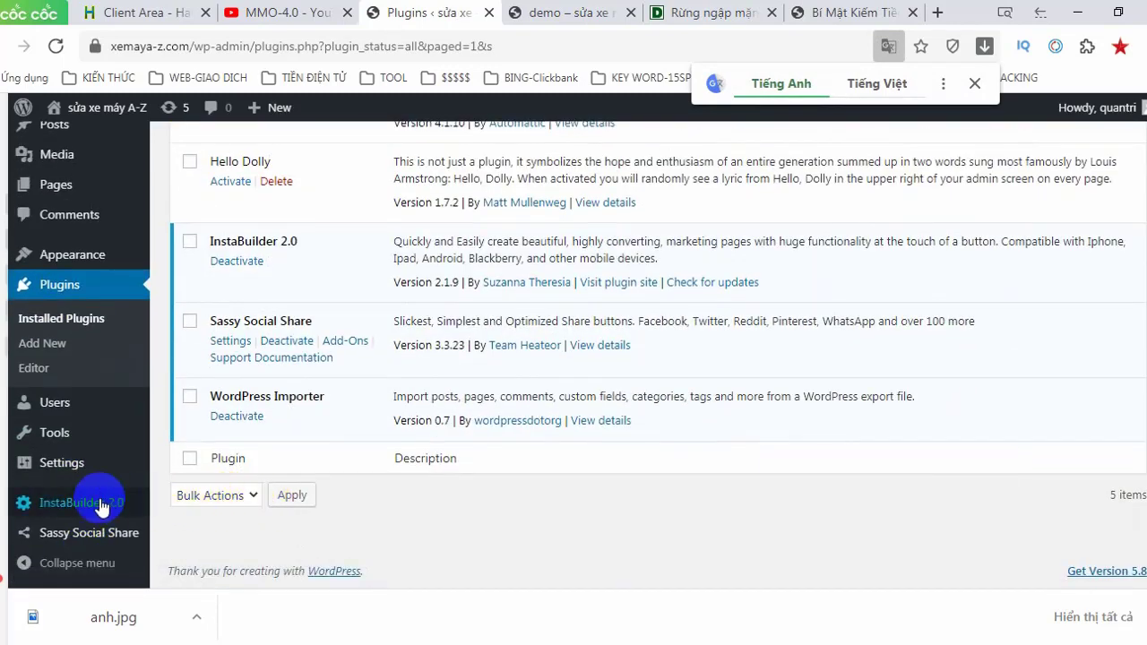
click(57, 504)
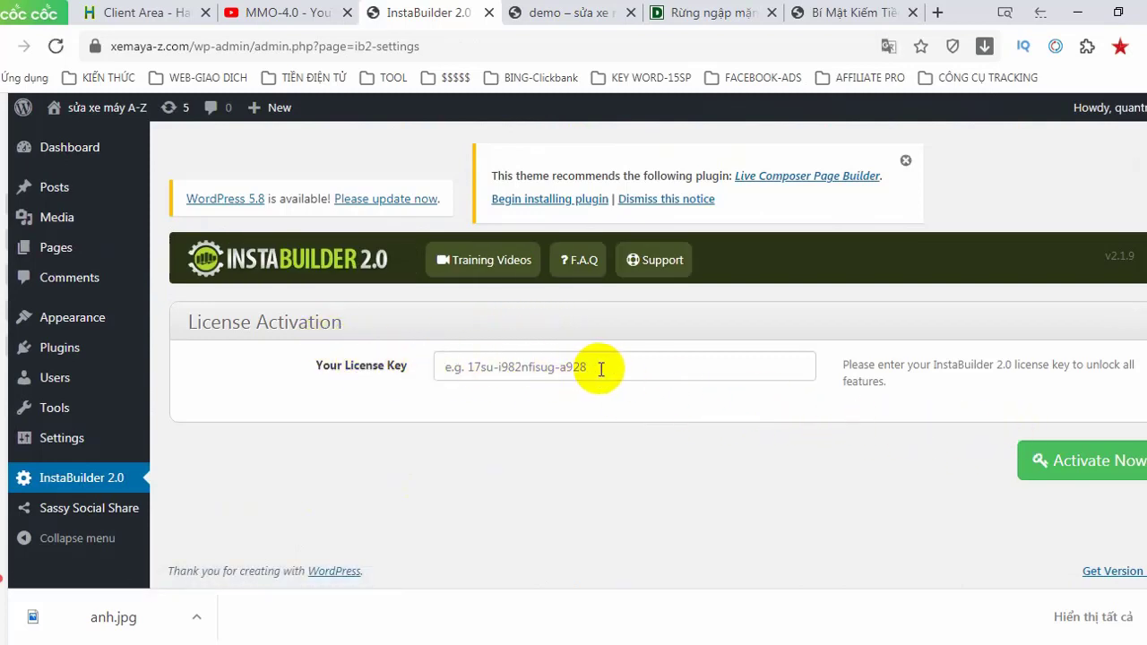
click(649, 371)
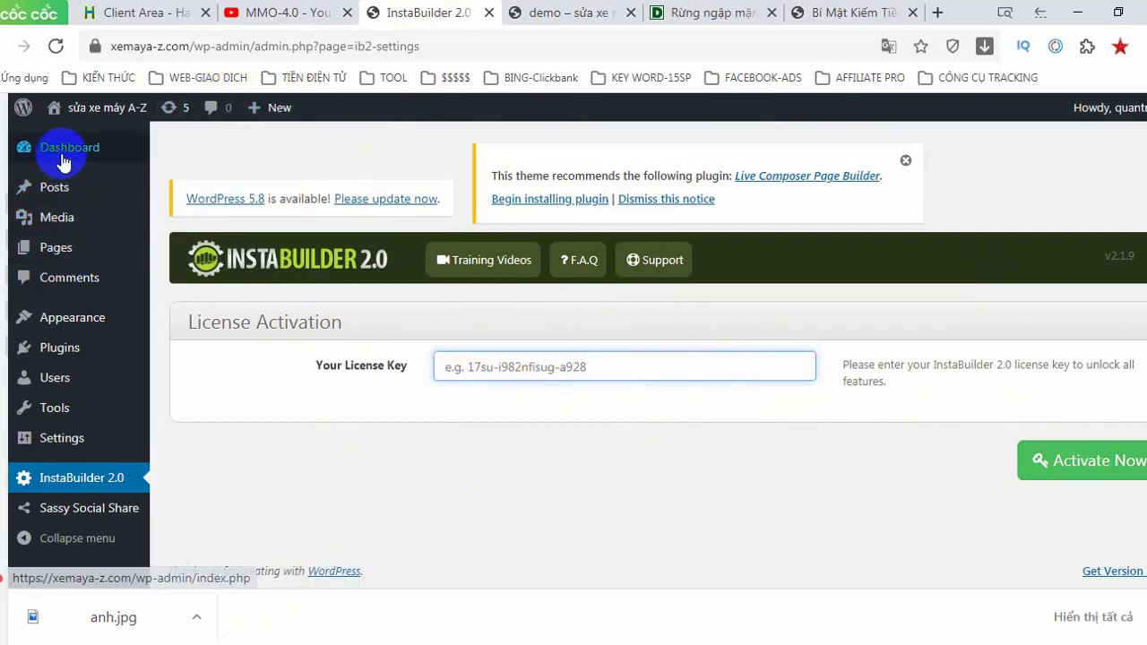
Switch to the MindManager map and expand the VIDEO 6 topic to review its plugin installation subtopics.
mouse_move(81, 130)
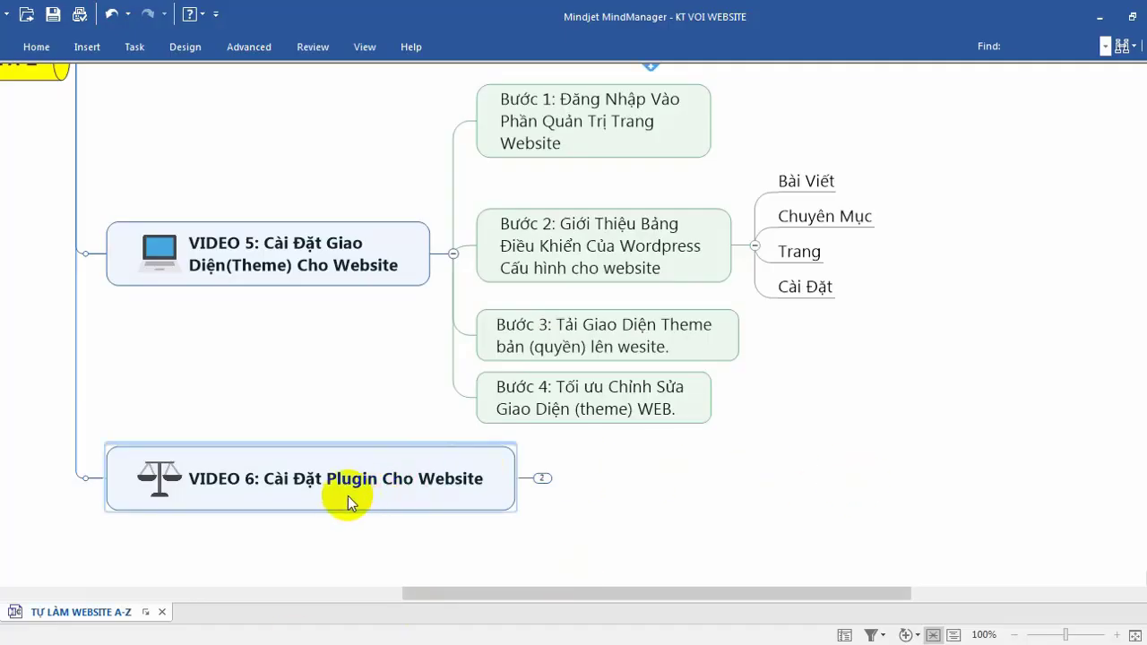
click(542, 478)
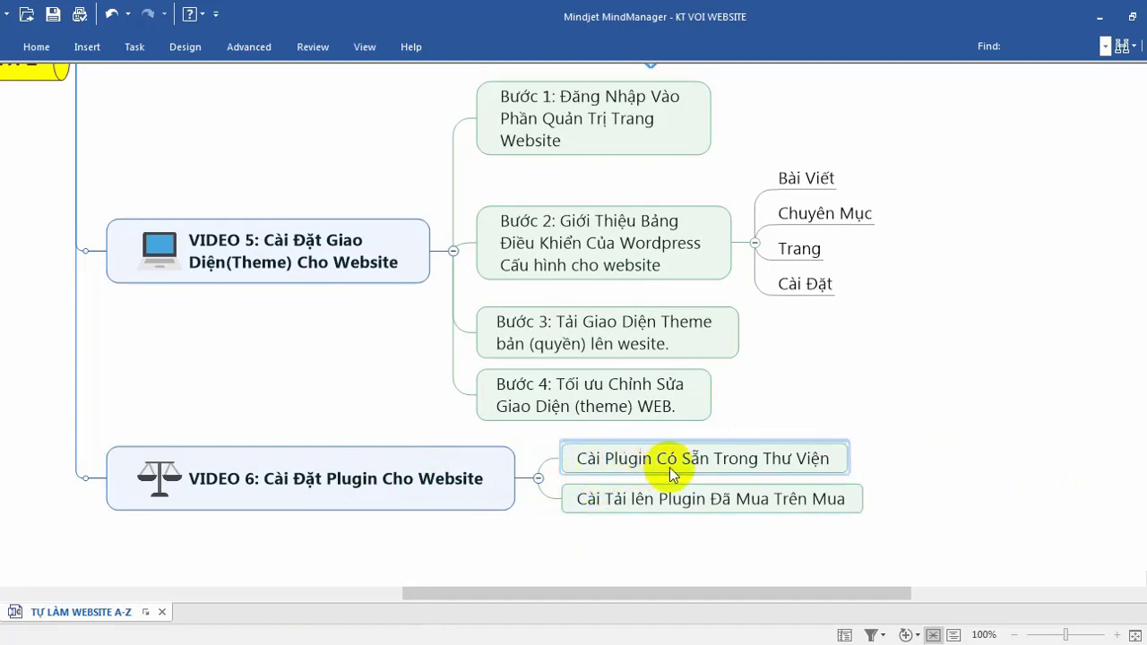
click(585, 500)
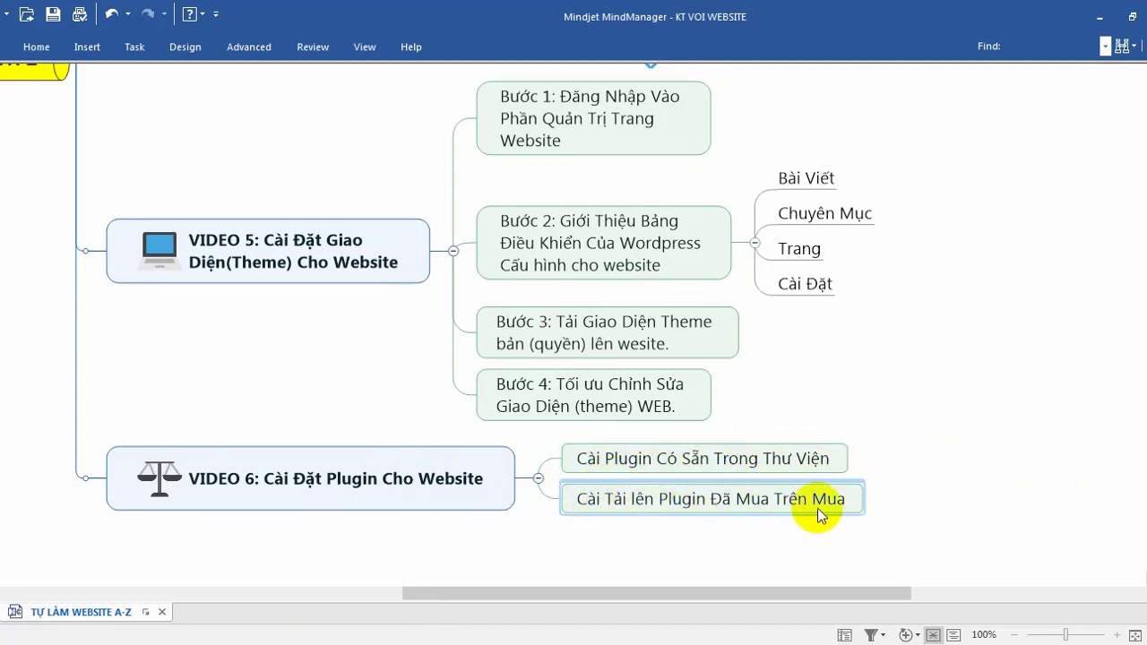
click(310, 199)
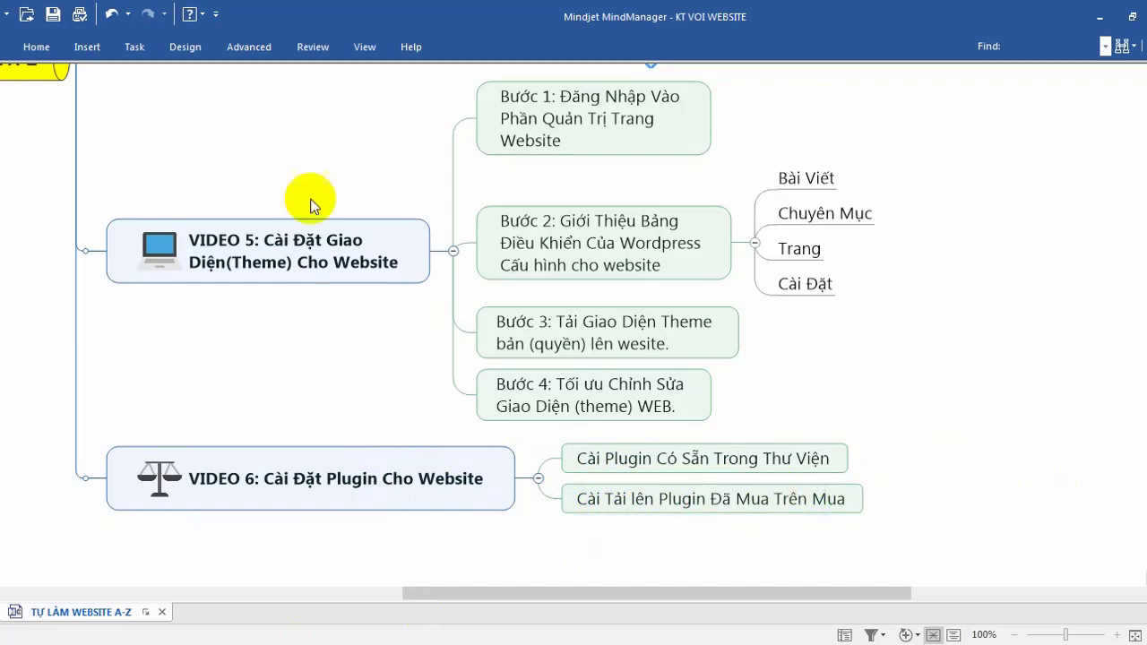
click(1102, 17)
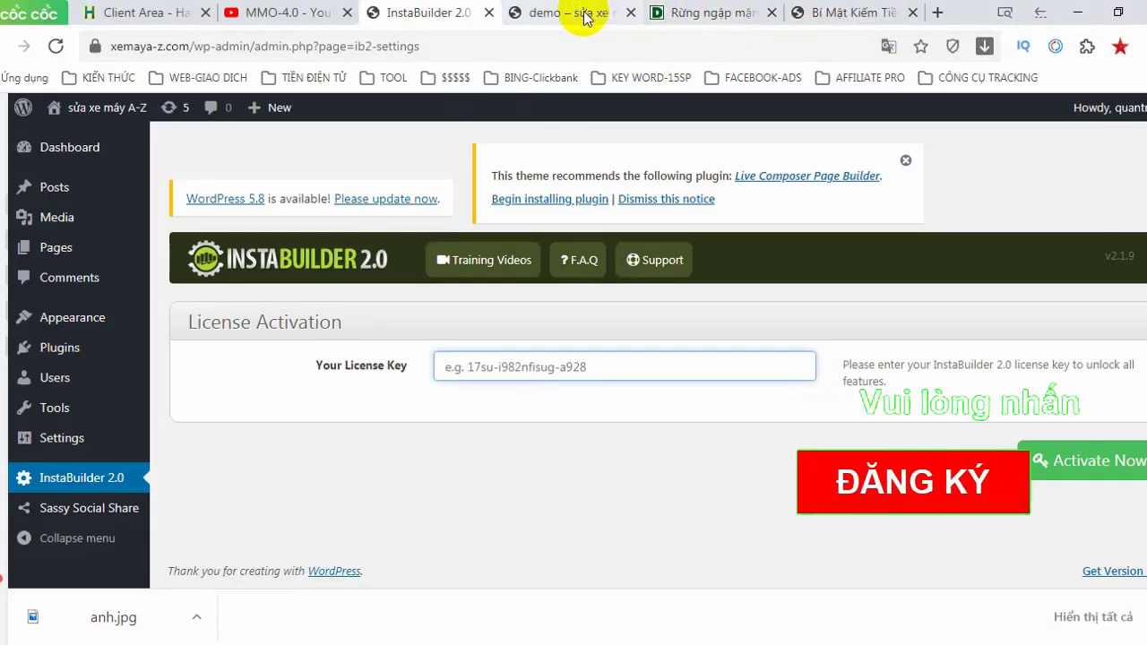
Open the live demo post in the browser and look through its image and sidebar content.
click(538, 14)
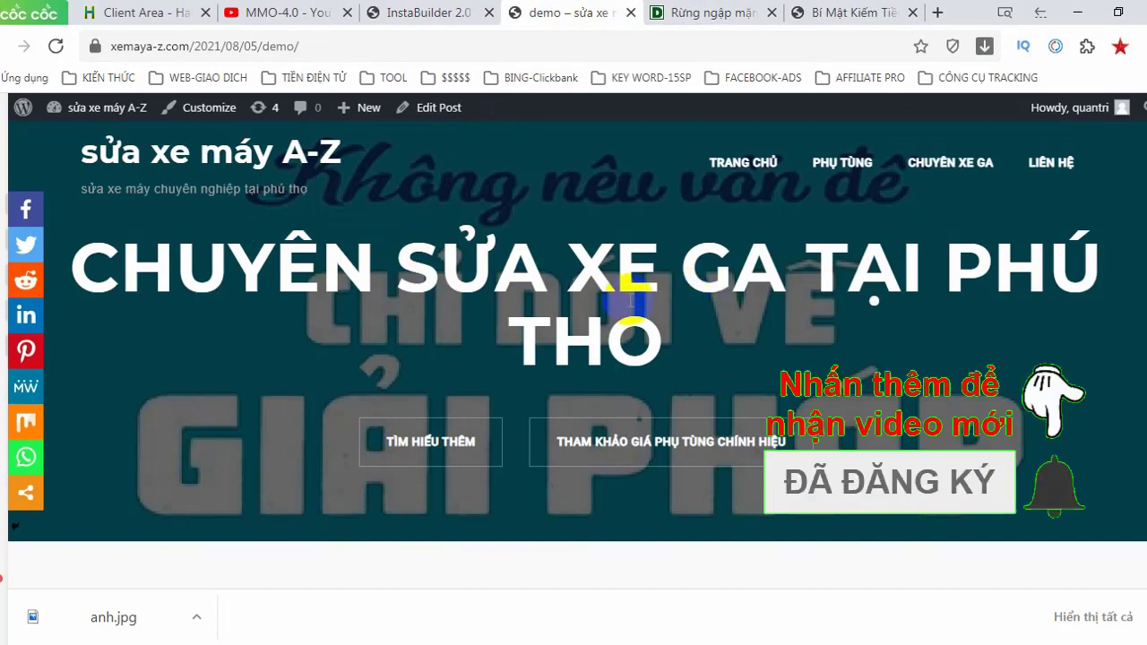
scroll(630, 303, down, 5)
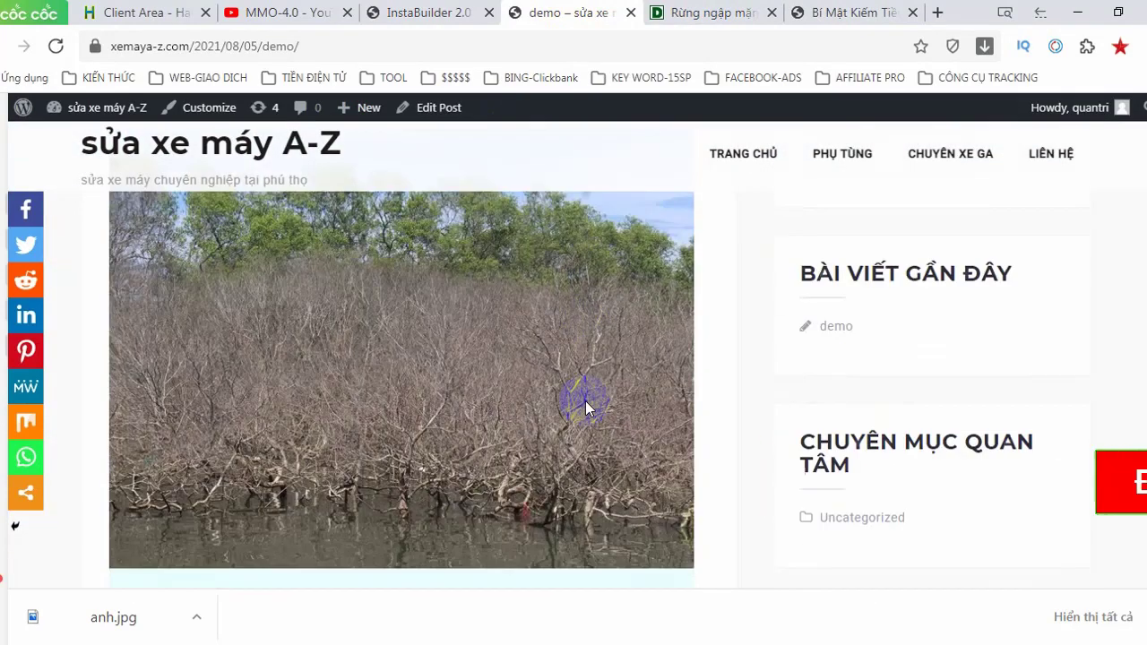
scroll(585, 401, down, 1)
scroll(584, 399, up, 2)
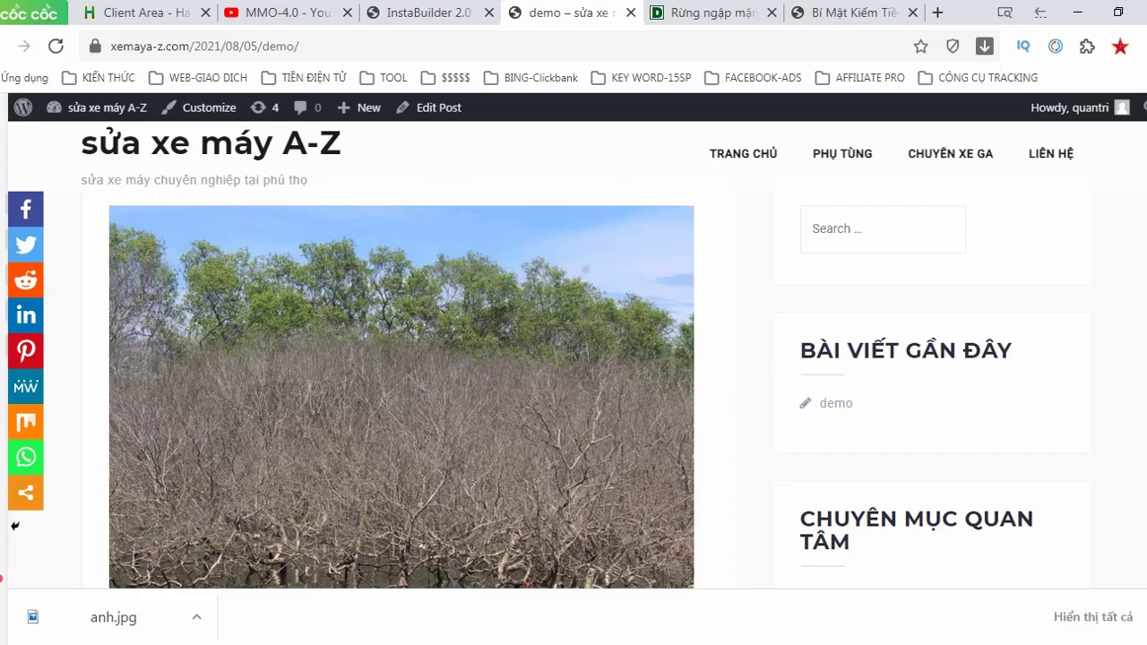
Switch to the MindManager map and collapse the VIDEO 6, VIDEO 5 and VIDEO 4 topics to show the whole TỰ LÀM WEBSITE A-Z outline.
key(alt+Tab)
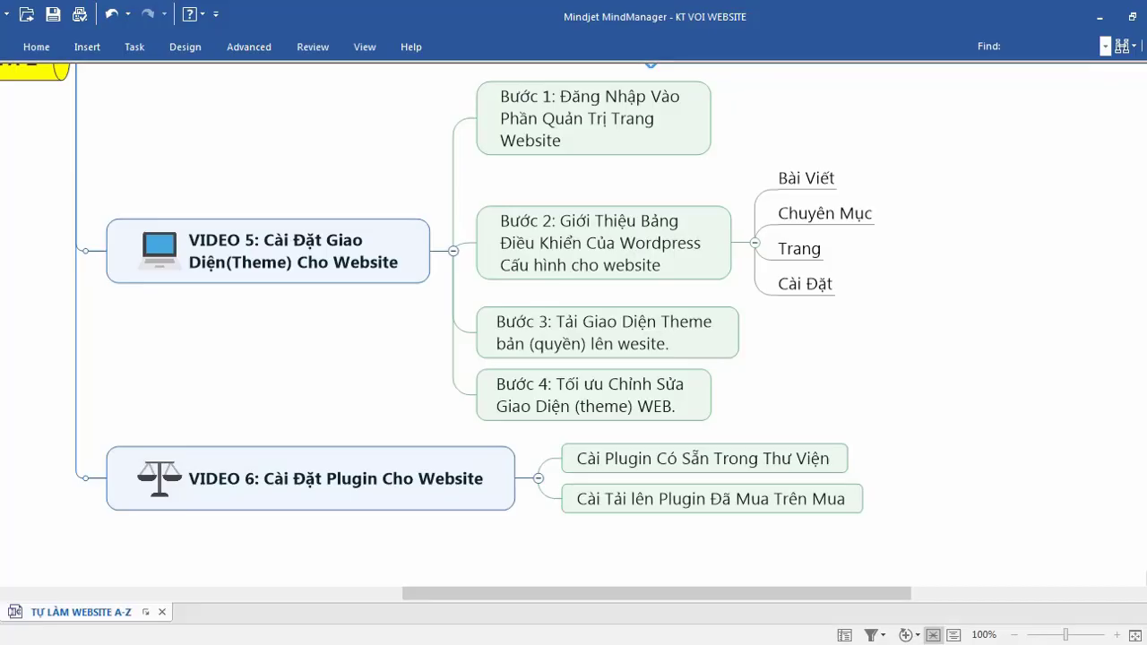
click(537, 477)
click(454, 254)
scroll(543, 410, up, 5)
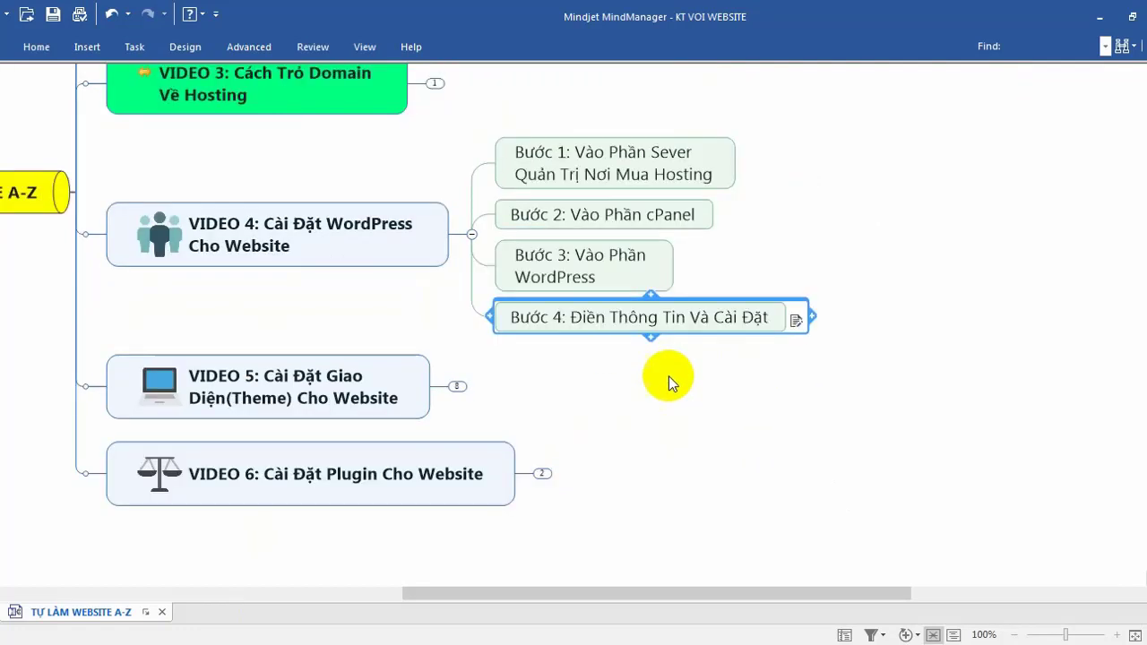
click(472, 365)
drag(531, 595, 389, 593)
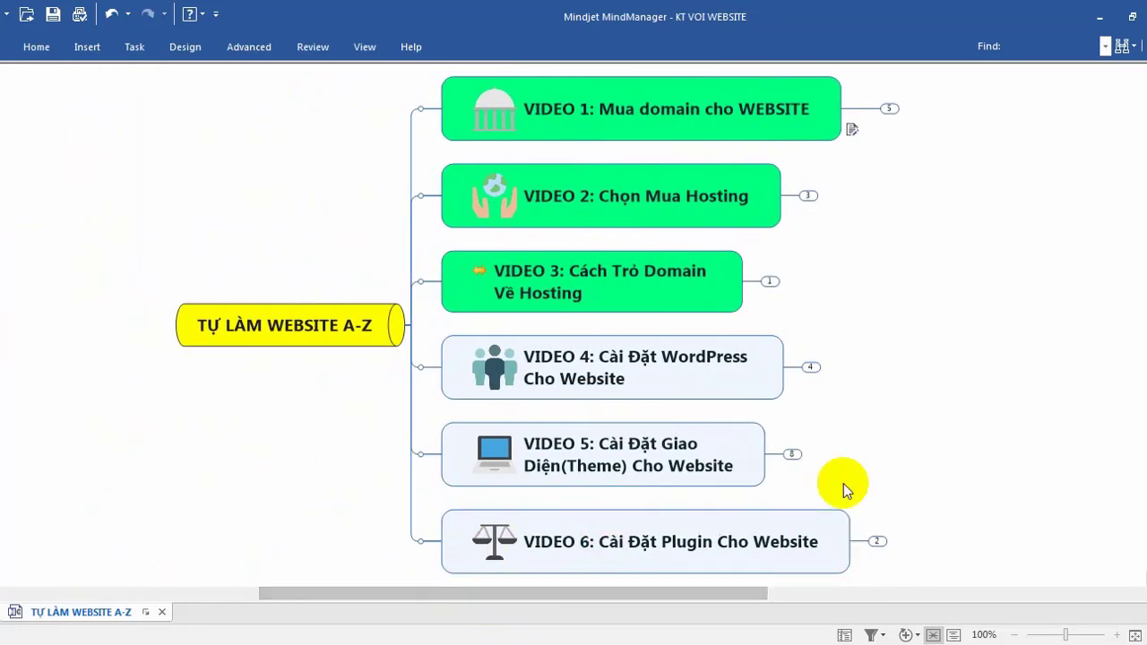
drag(733, 597, 783, 595)
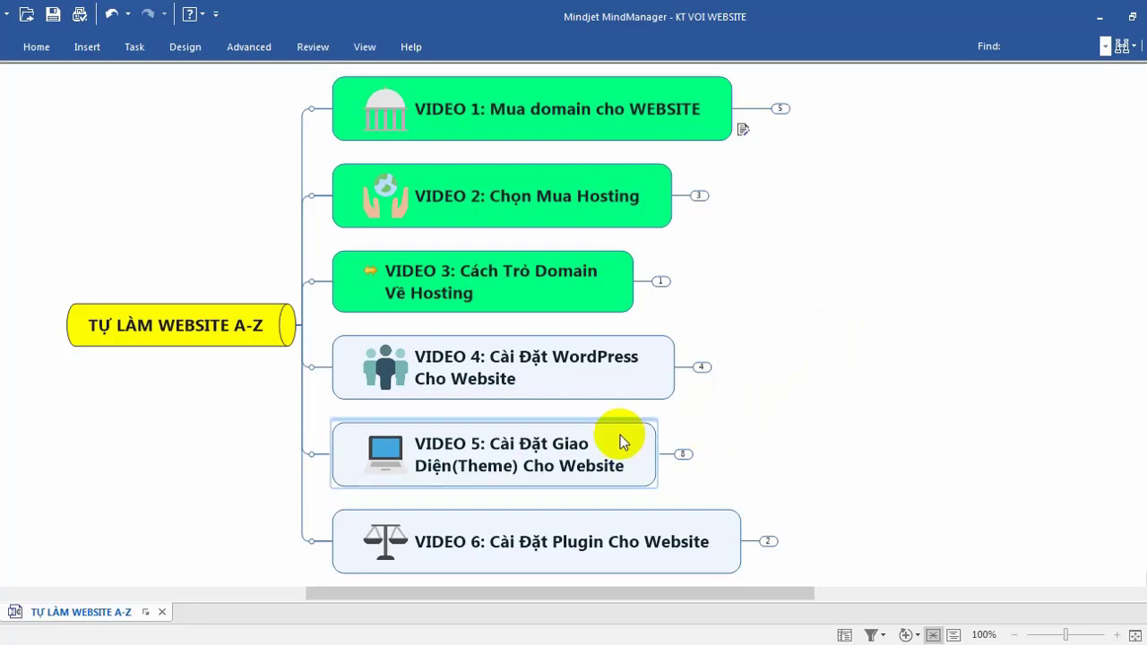
Switch from the mind map back to the browser and view the demo post's header area and floating share bar.
mouse_move(119, 644)
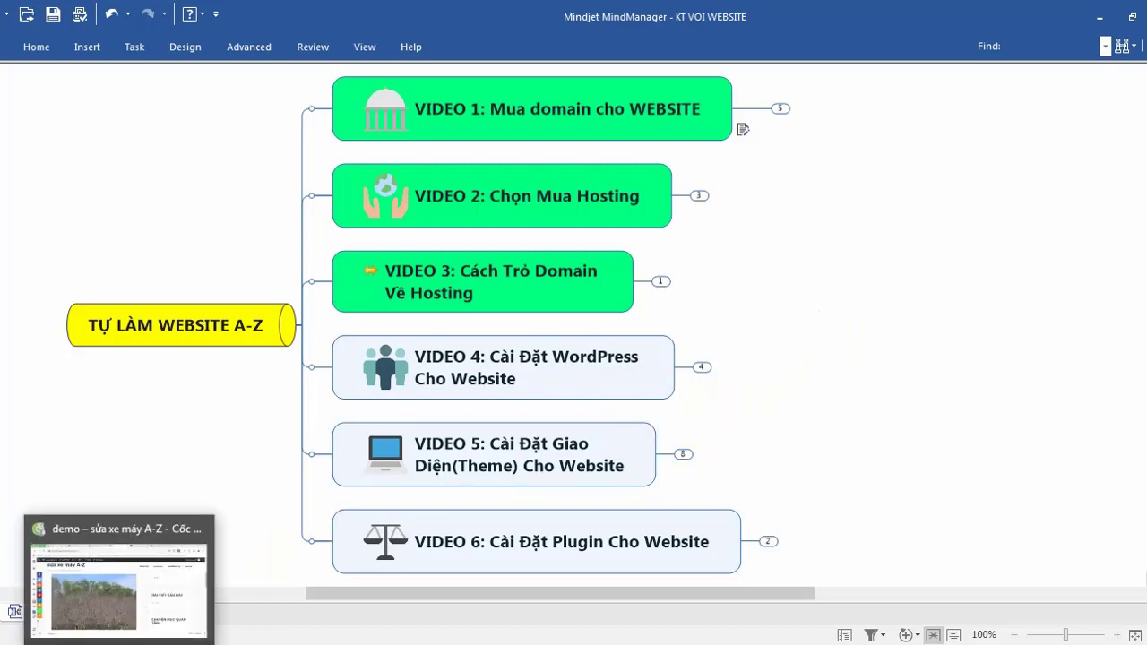
click(123, 610)
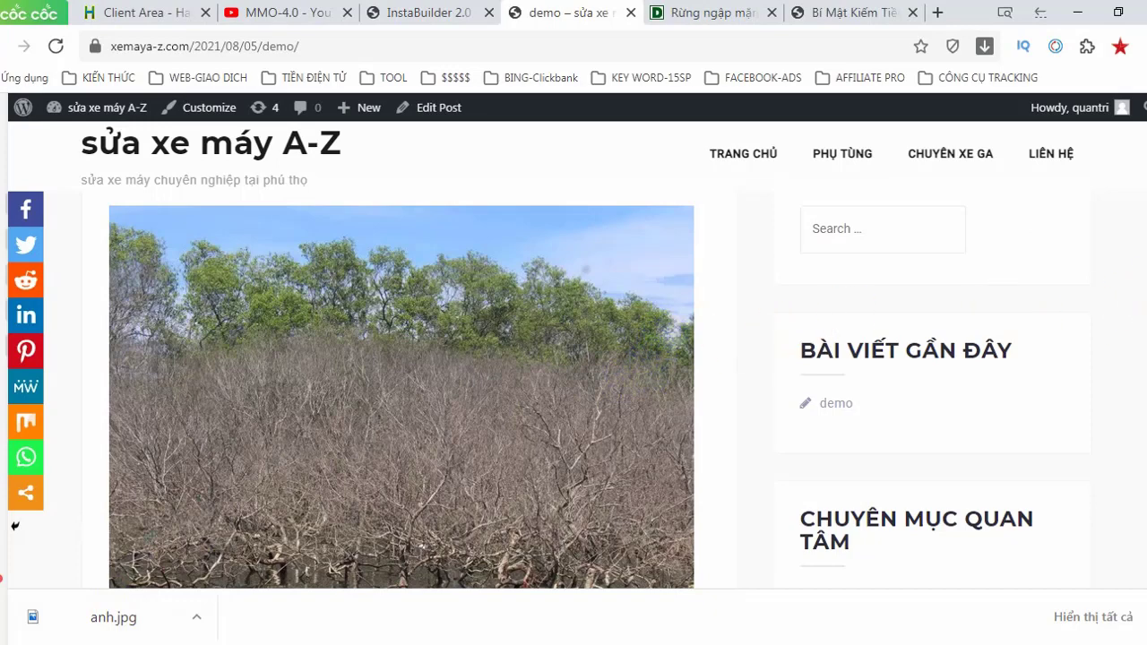
scroll(1143, 256, up, 3)
scroll(1143, 255, down, 3)
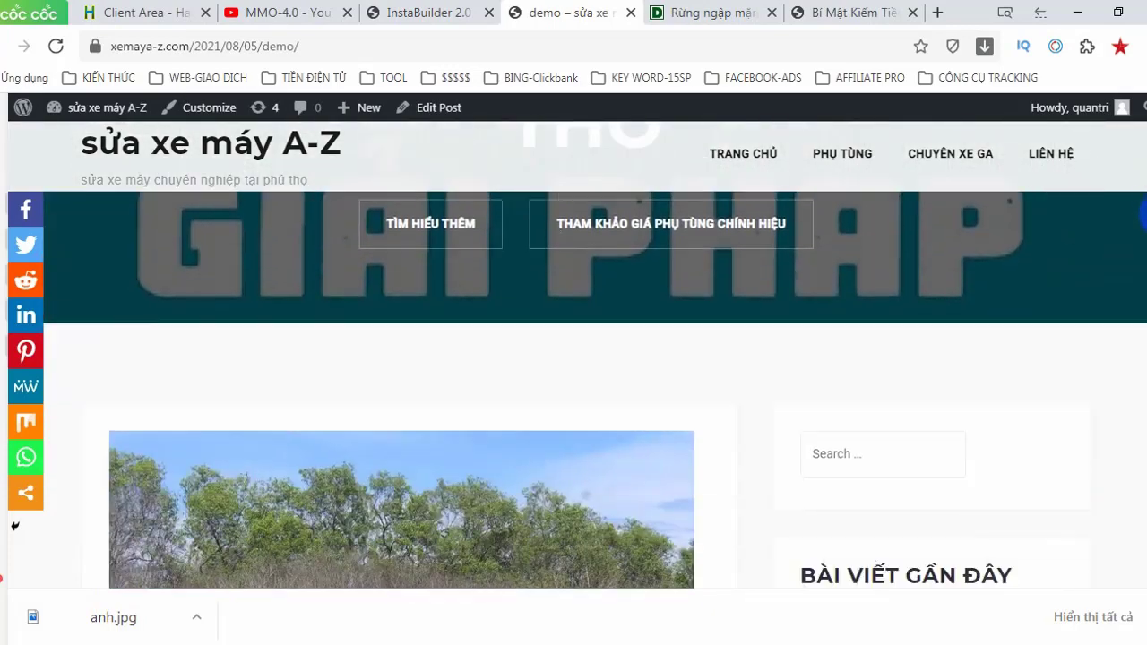
scroll(995, 289, up, 4)
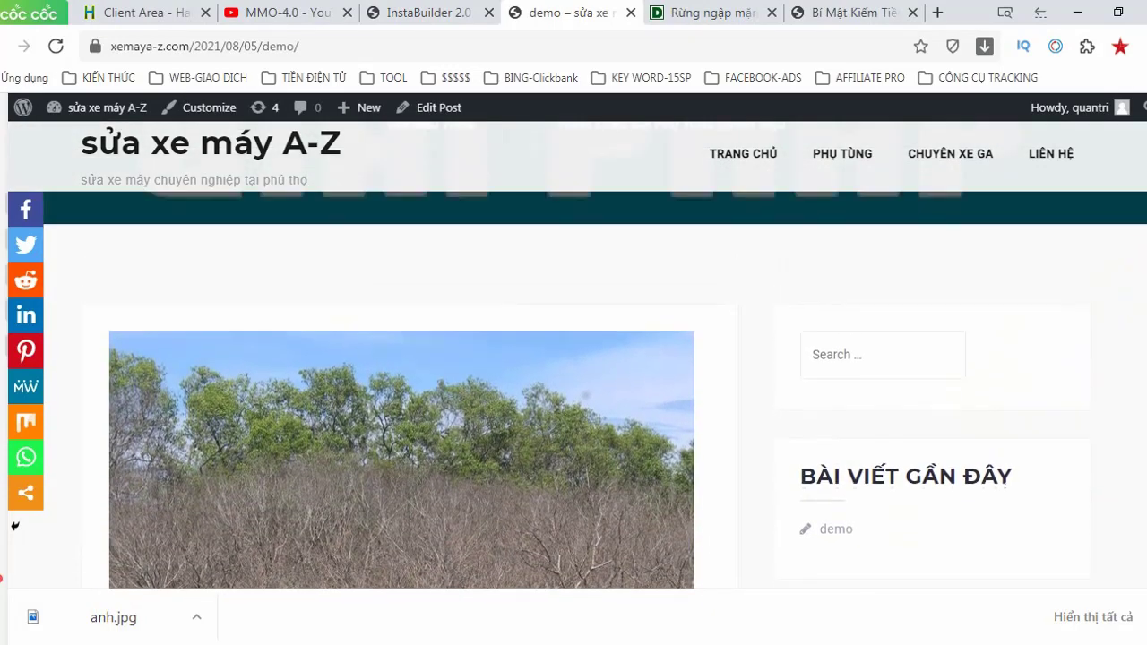